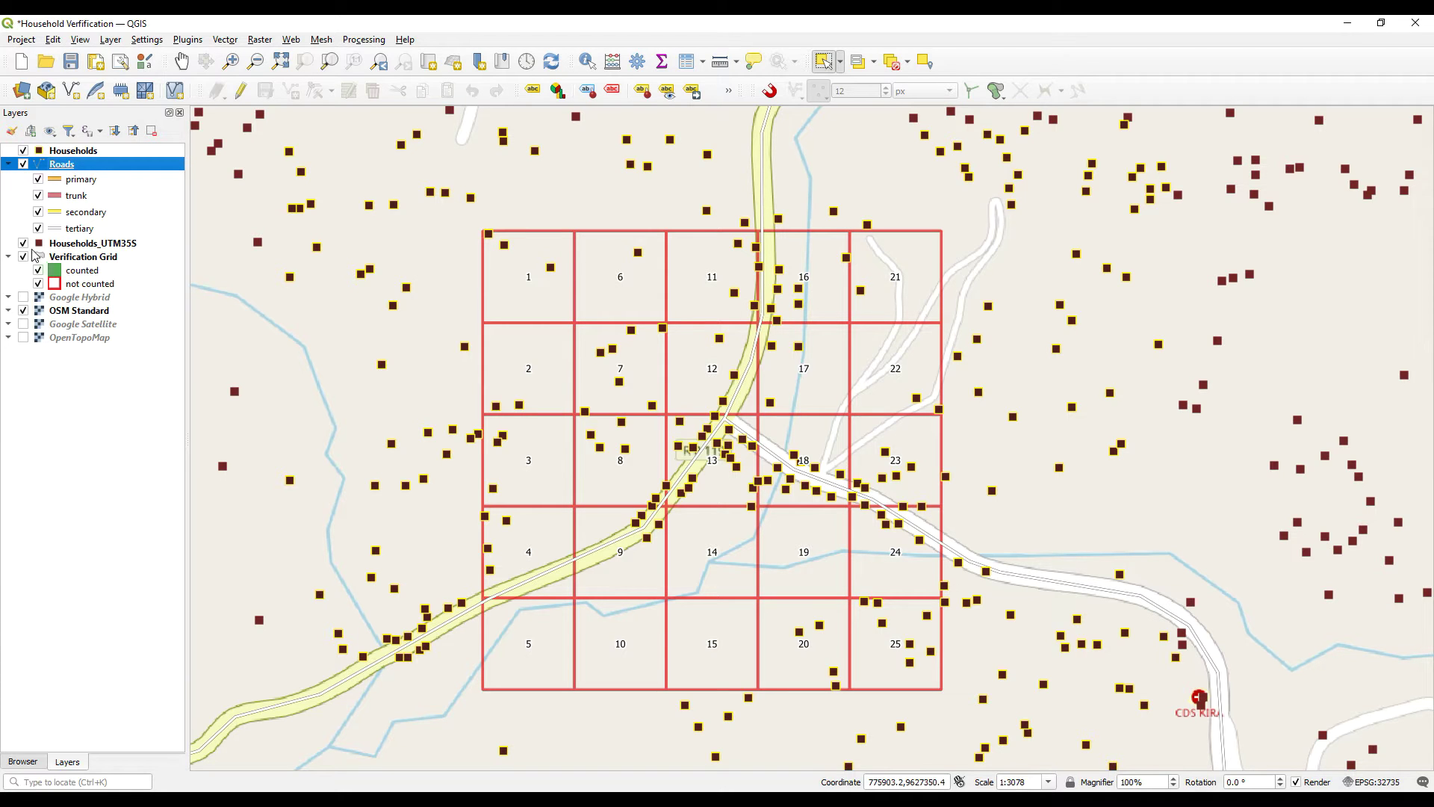
- Toggle Households_UTM35S off, on and off again, then select the Verification Grid layer
{"action": "left_click", "coordinate": [23, 243]}
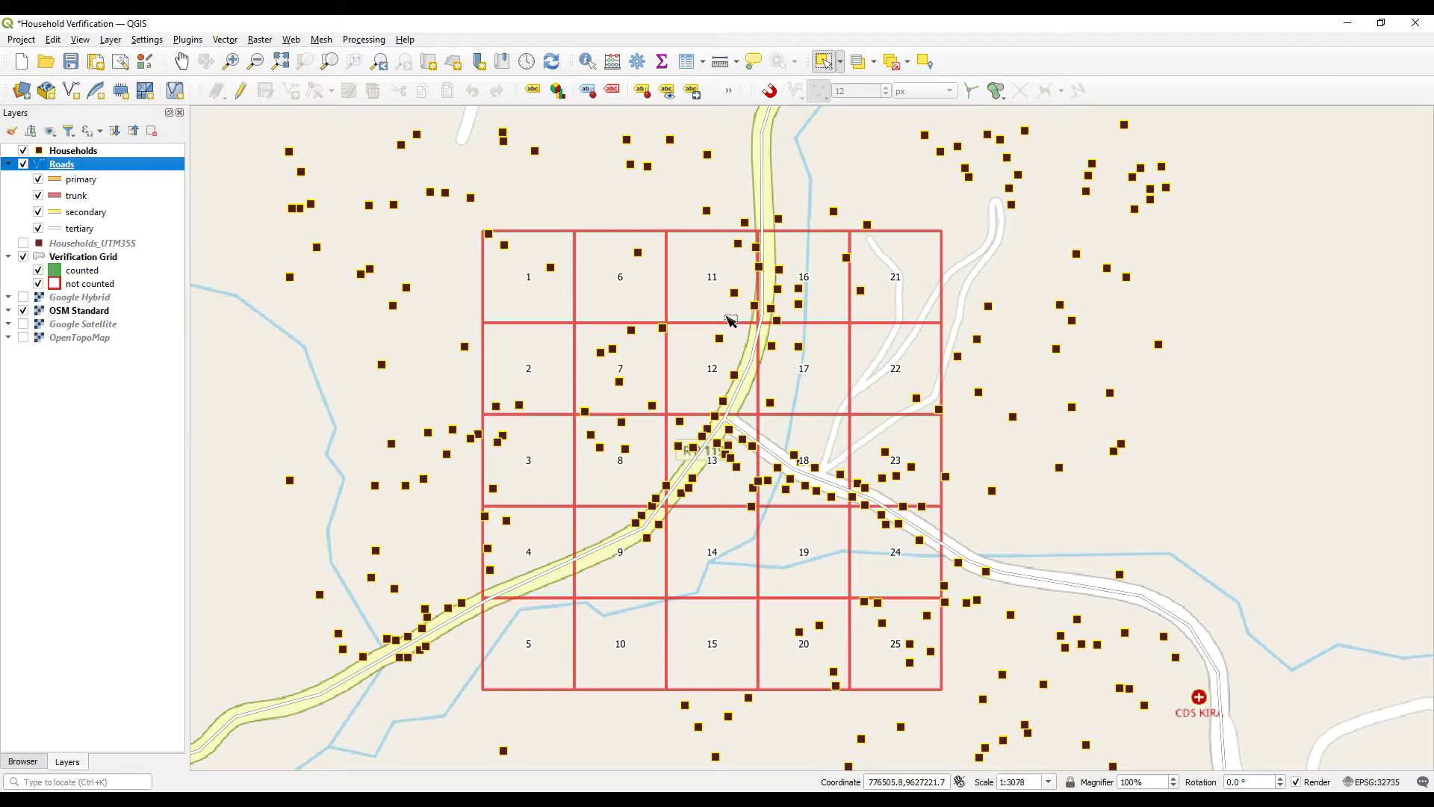
{"action": "left_click", "coordinate": [23, 243]}
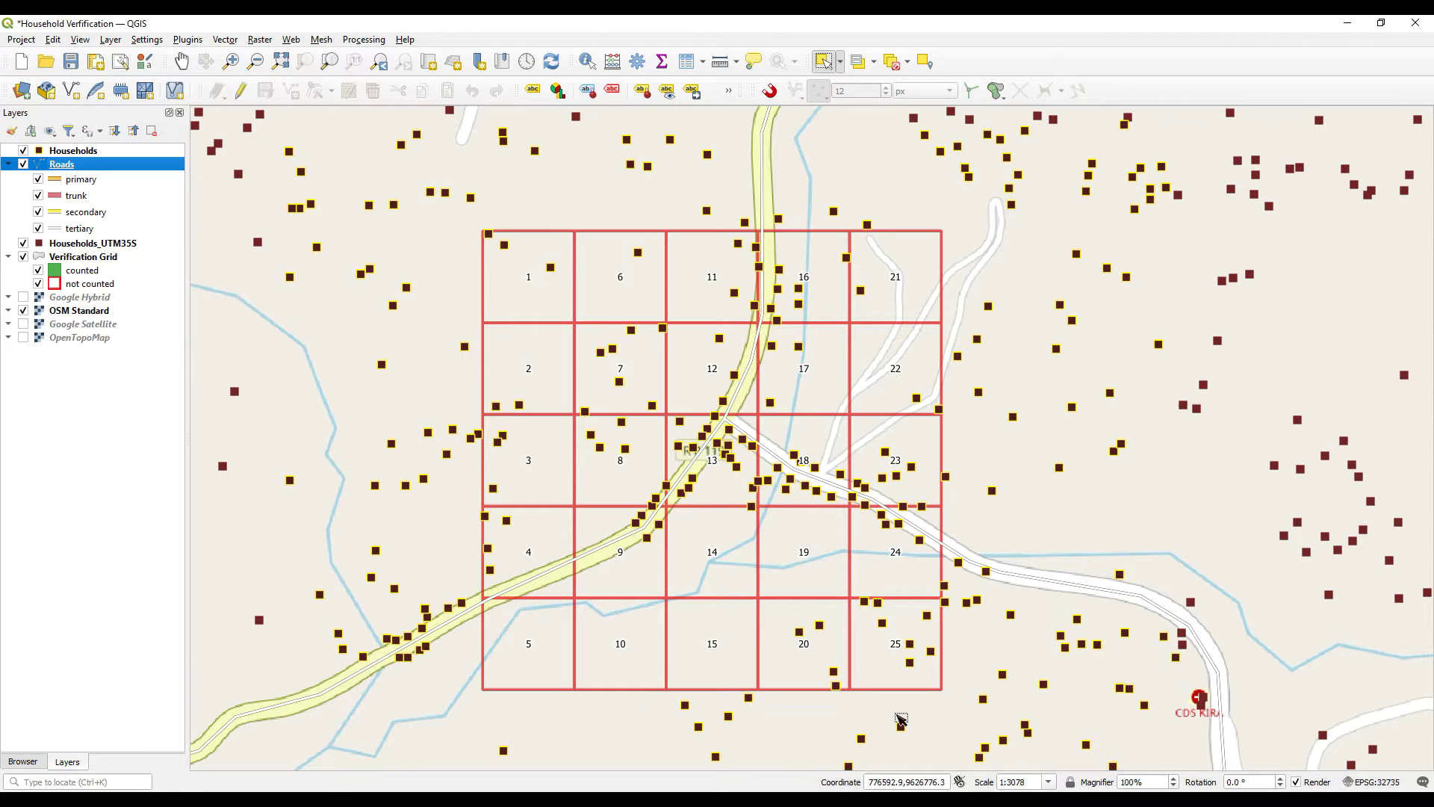
{"action": "left_click", "coordinate": [24, 243]}
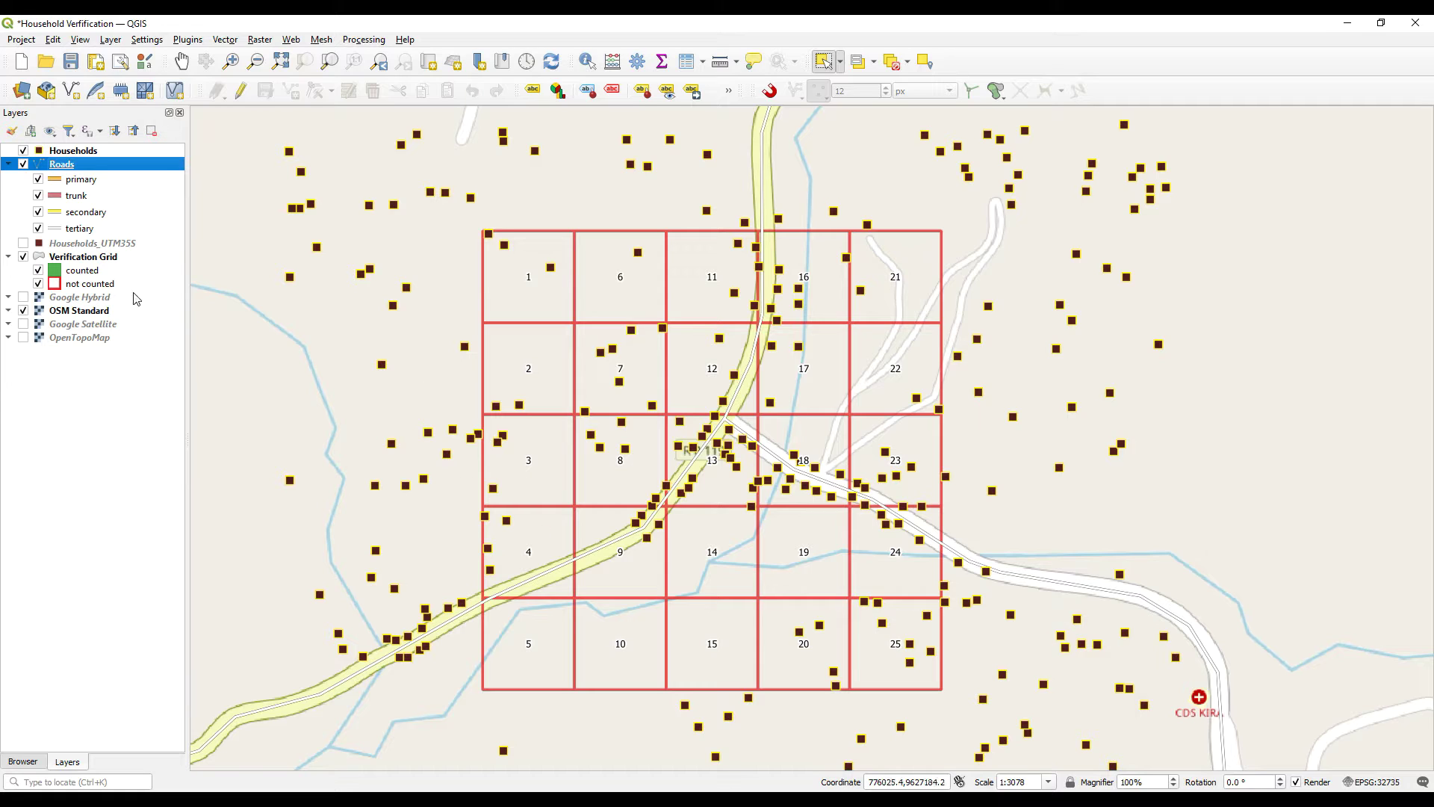
{"action": "left_click", "coordinate": [68, 258]}
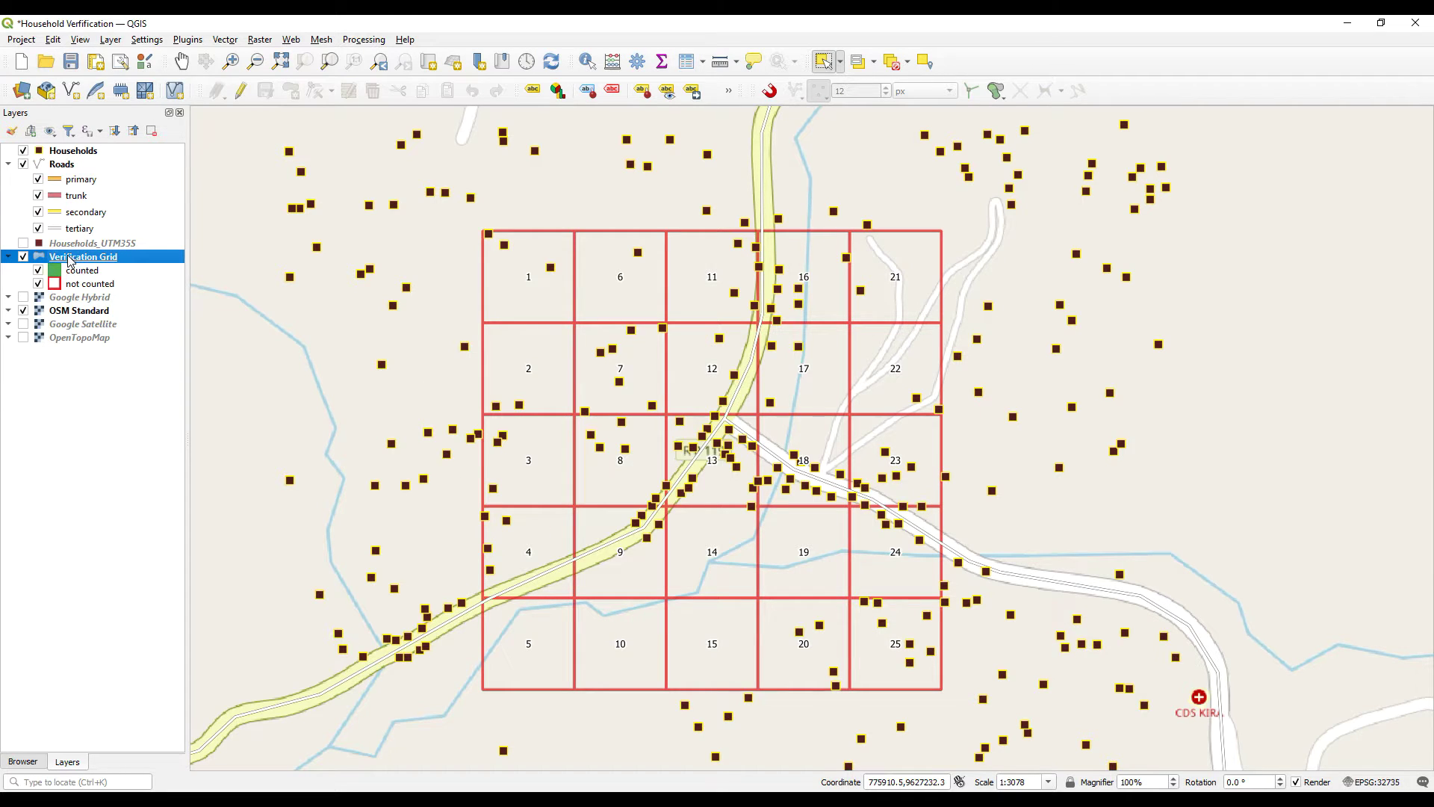
{"action": "right_click", "coordinate": [68, 259]}
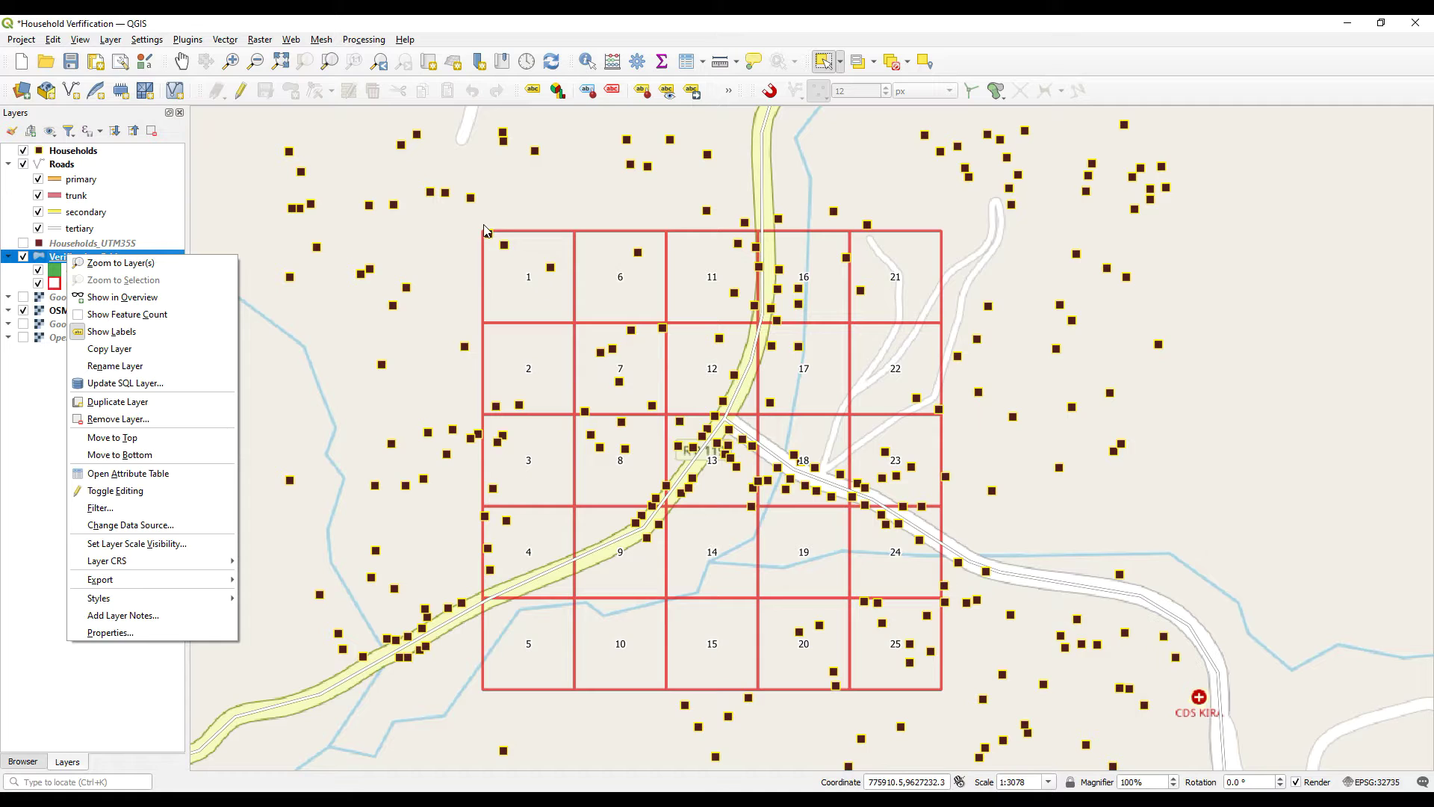
{"action": "left_click", "coordinate": [634, 34]}
{"action": "left_click", "coordinate": [720, 61]}
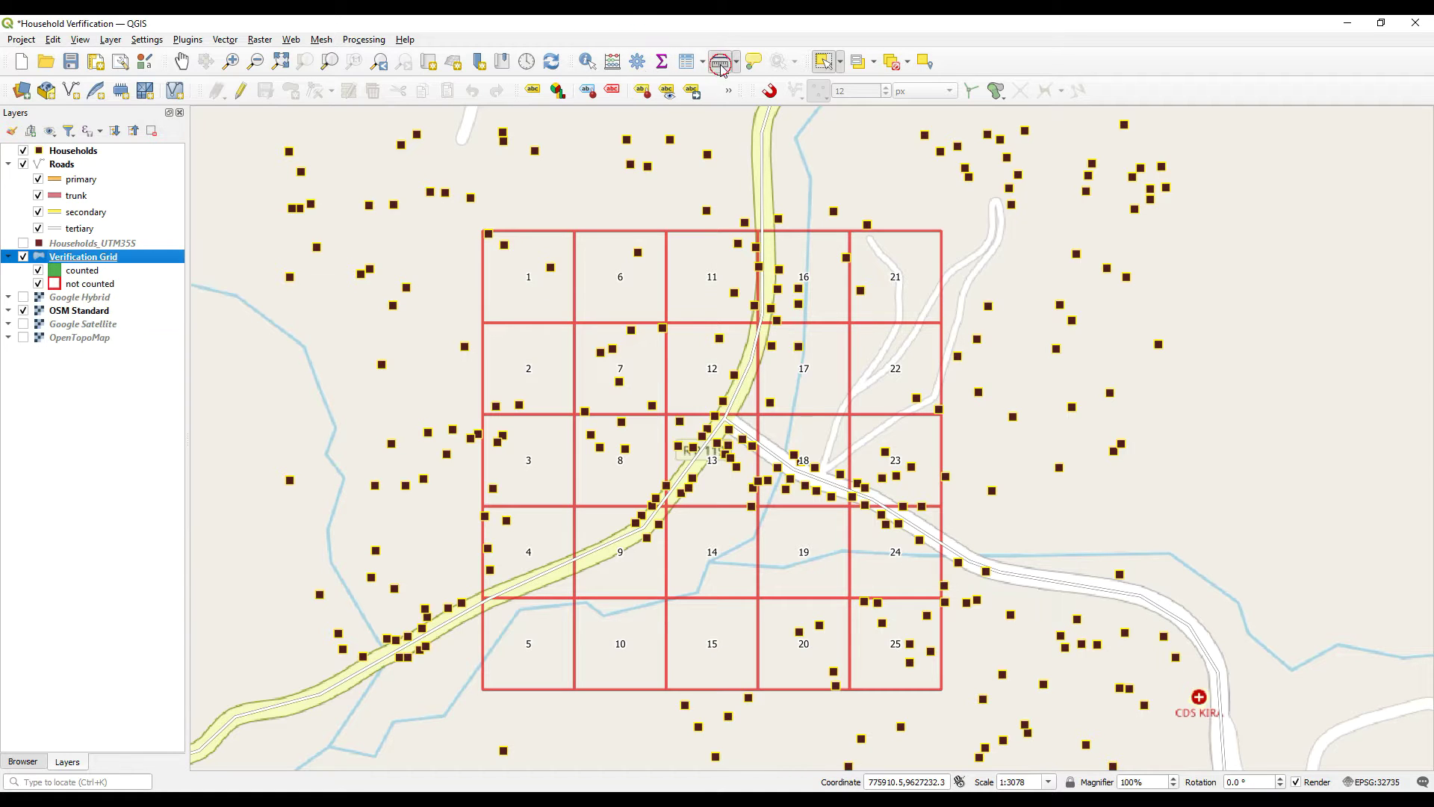
{"action": "left_click", "coordinate": [483, 231]}
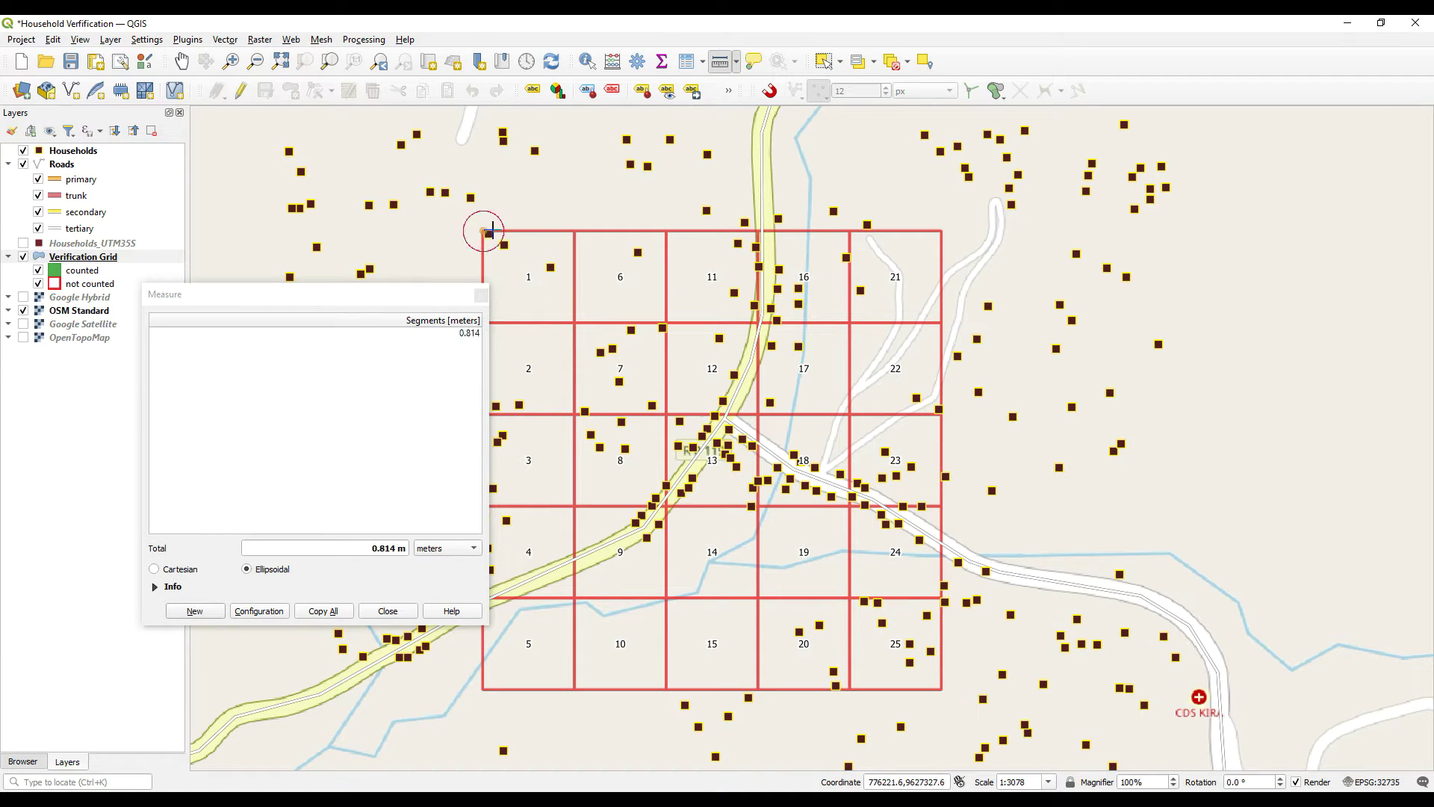
{"action": "left_click", "coordinate": [574, 231]}
{"action": "left_click", "coordinate": [480, 294]}
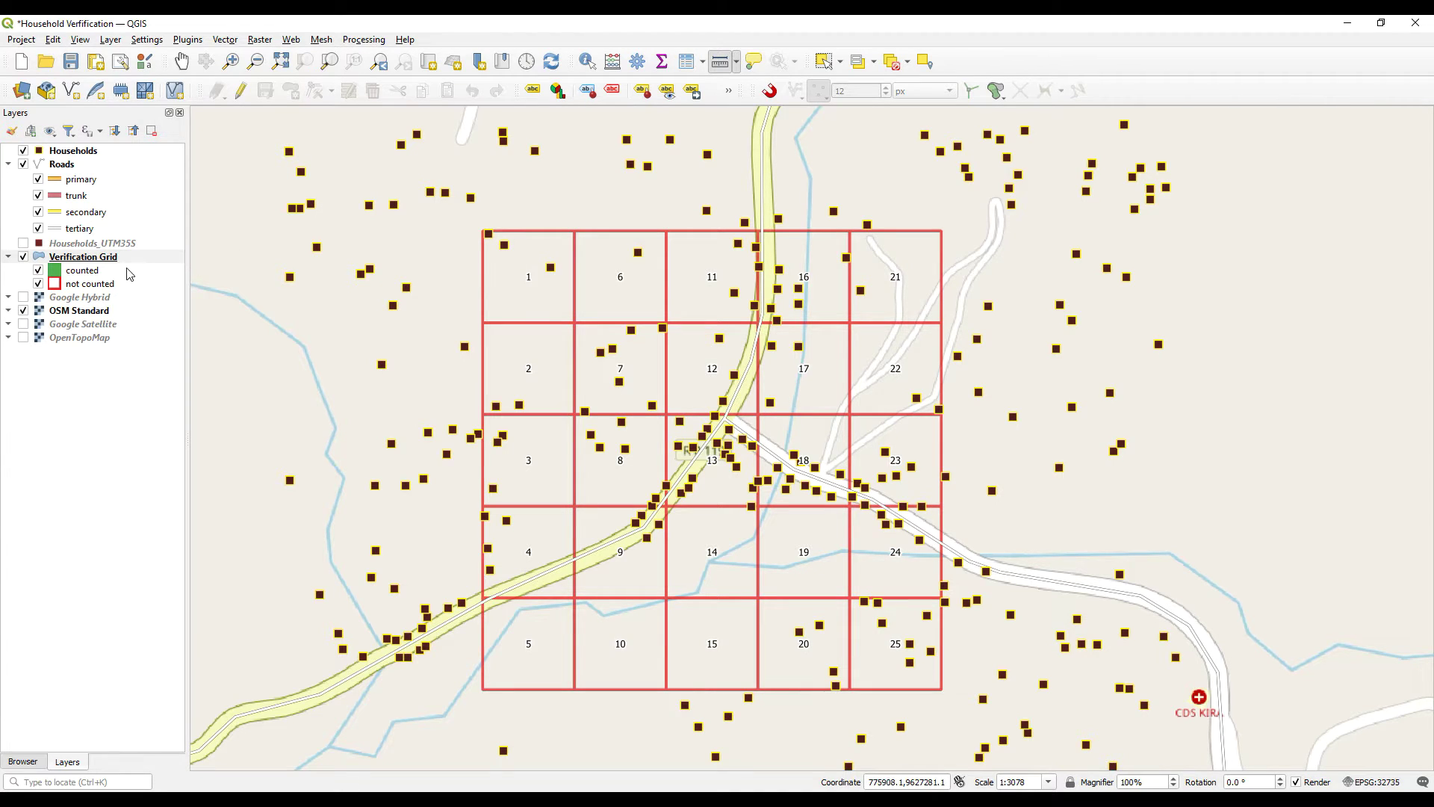
{"action": "right_click", "coordinate": [94, 259]}
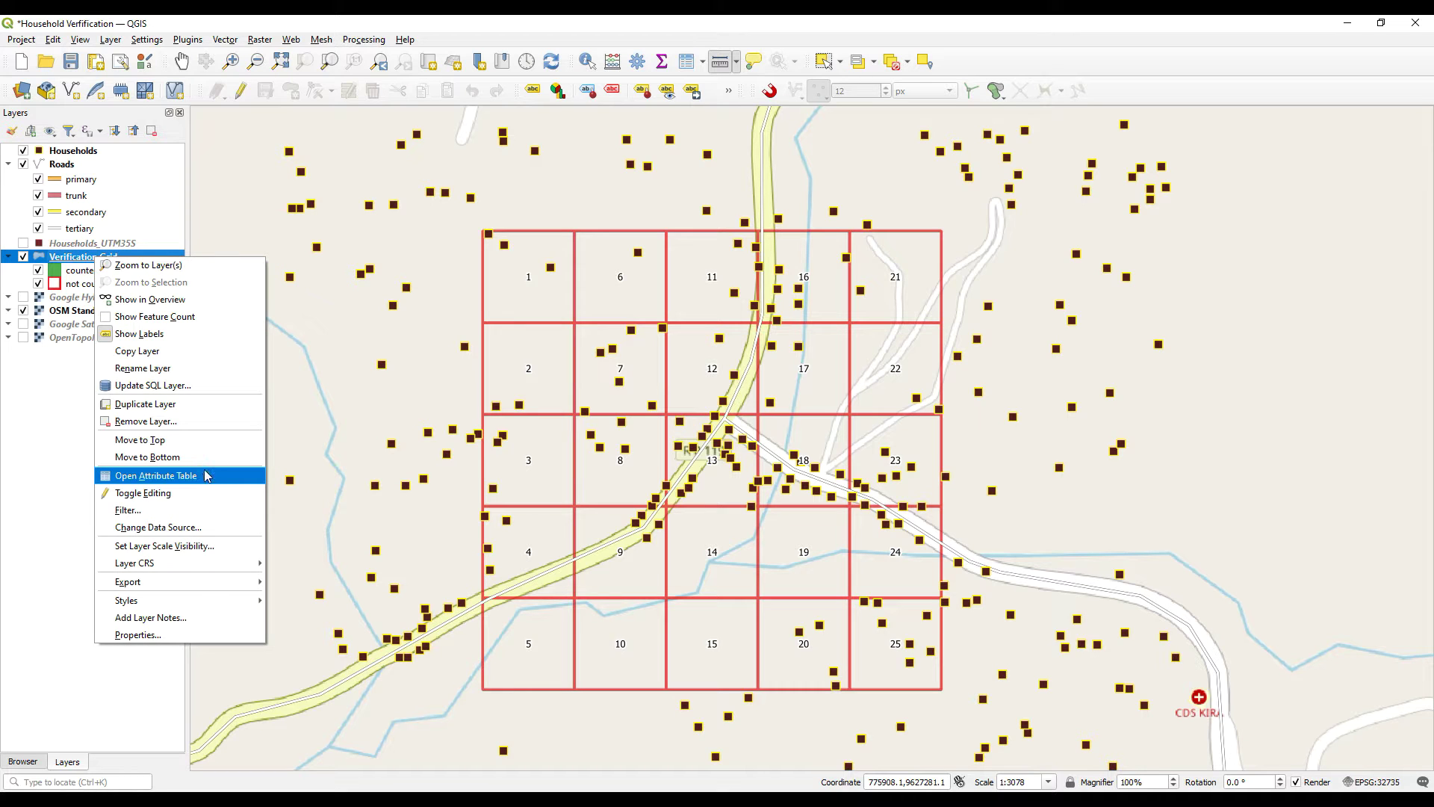
- Identify grid cell 1 and open its attribute form showing empty counts and status no
{"action": "left_click", "coordinate": [174, 138]}
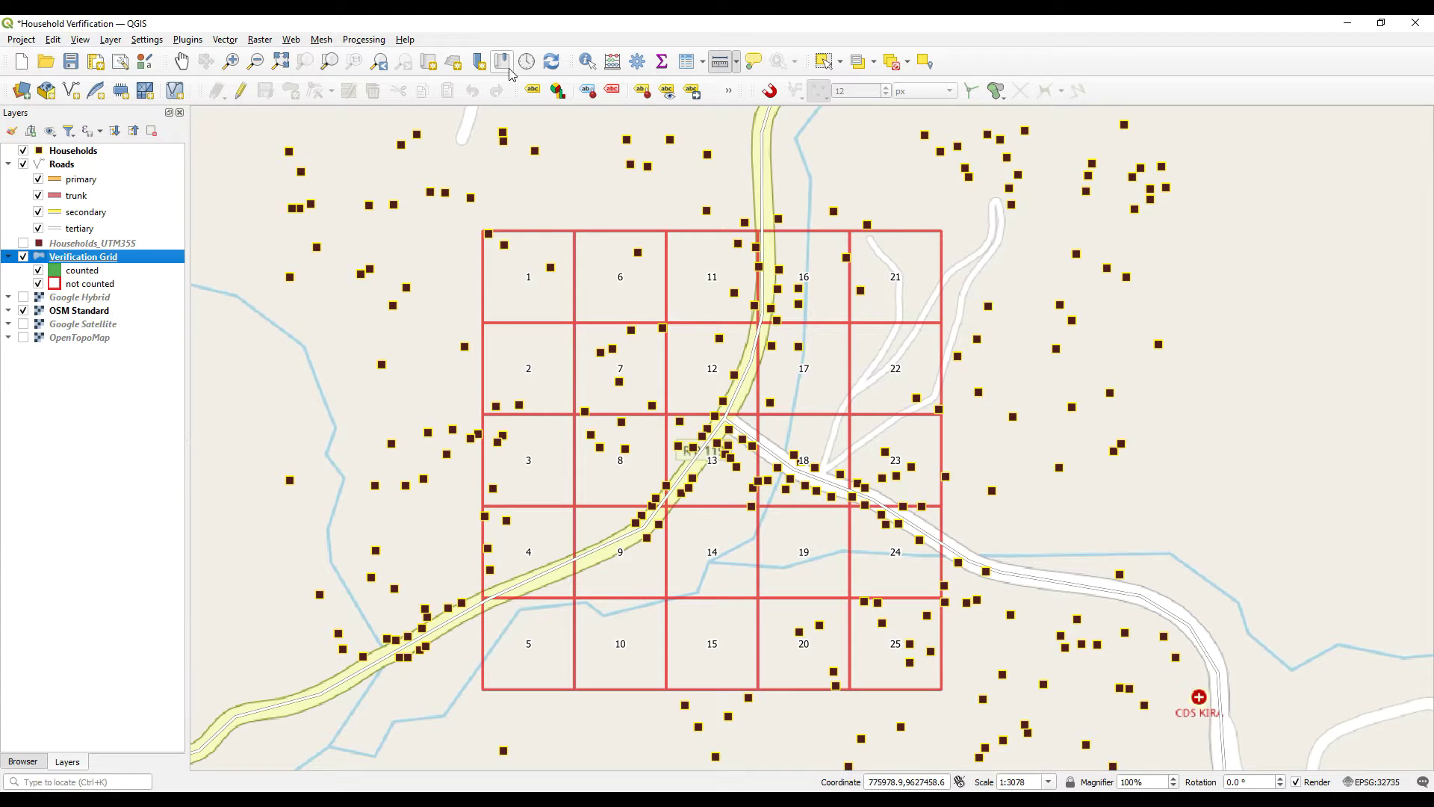
{"action": "left_click", "coordinate": [587, 62]}
{"action": "left_click", "coordinate": [541, 295]}
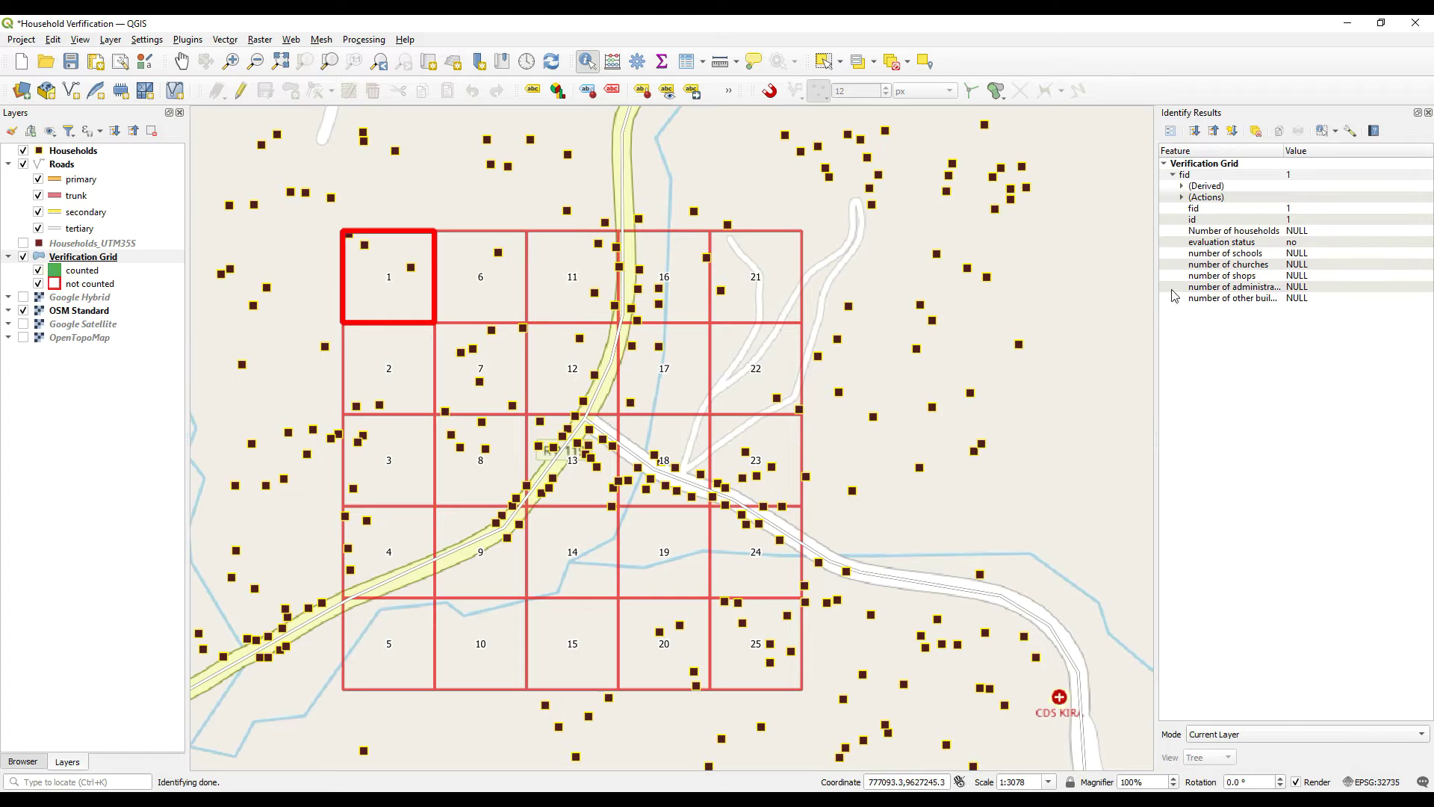
{"action": "left_click", "coordinate": [1171, 132]}
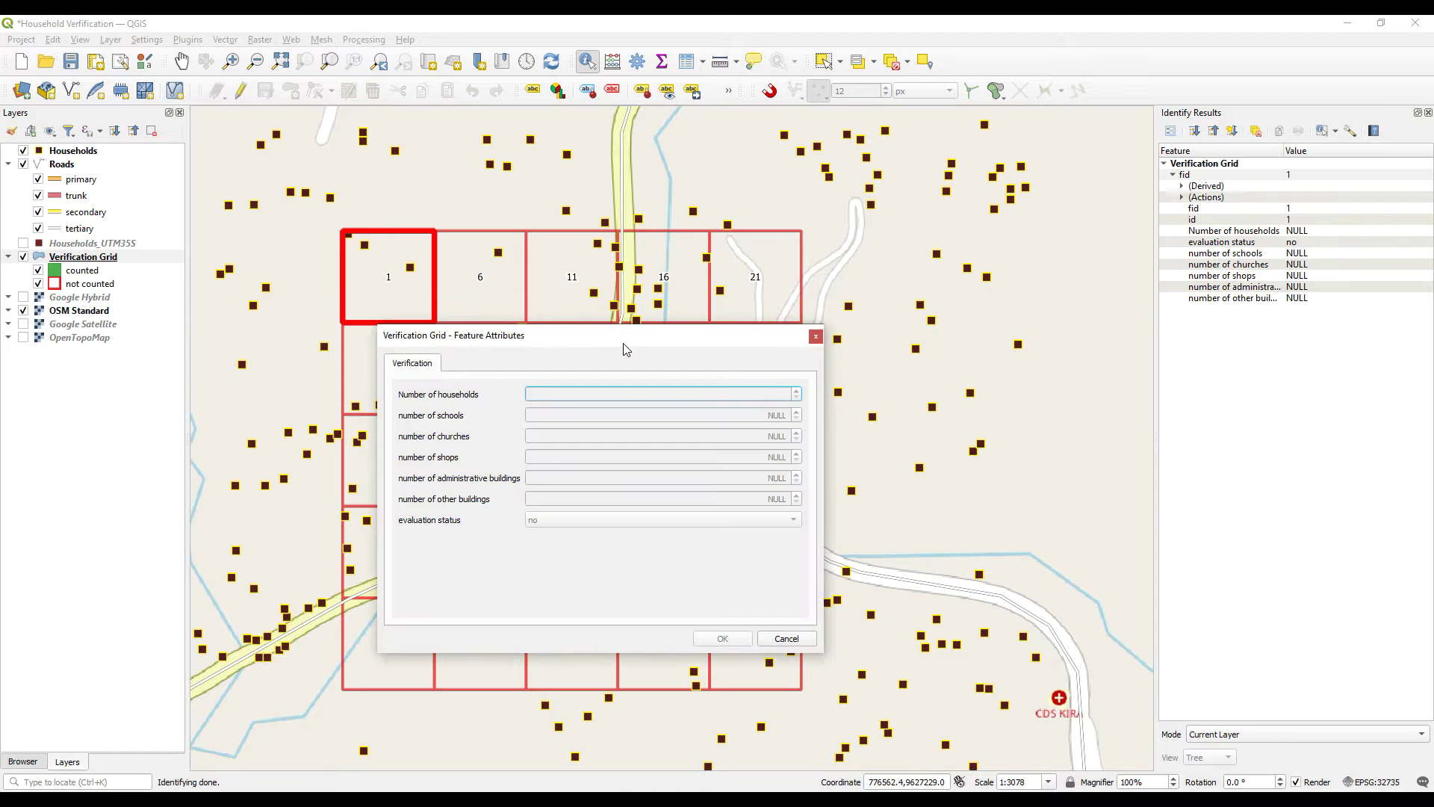
{"action": "left_click_drag", "start_coordinate": [626, 345], "coordinate": [798, 304]}
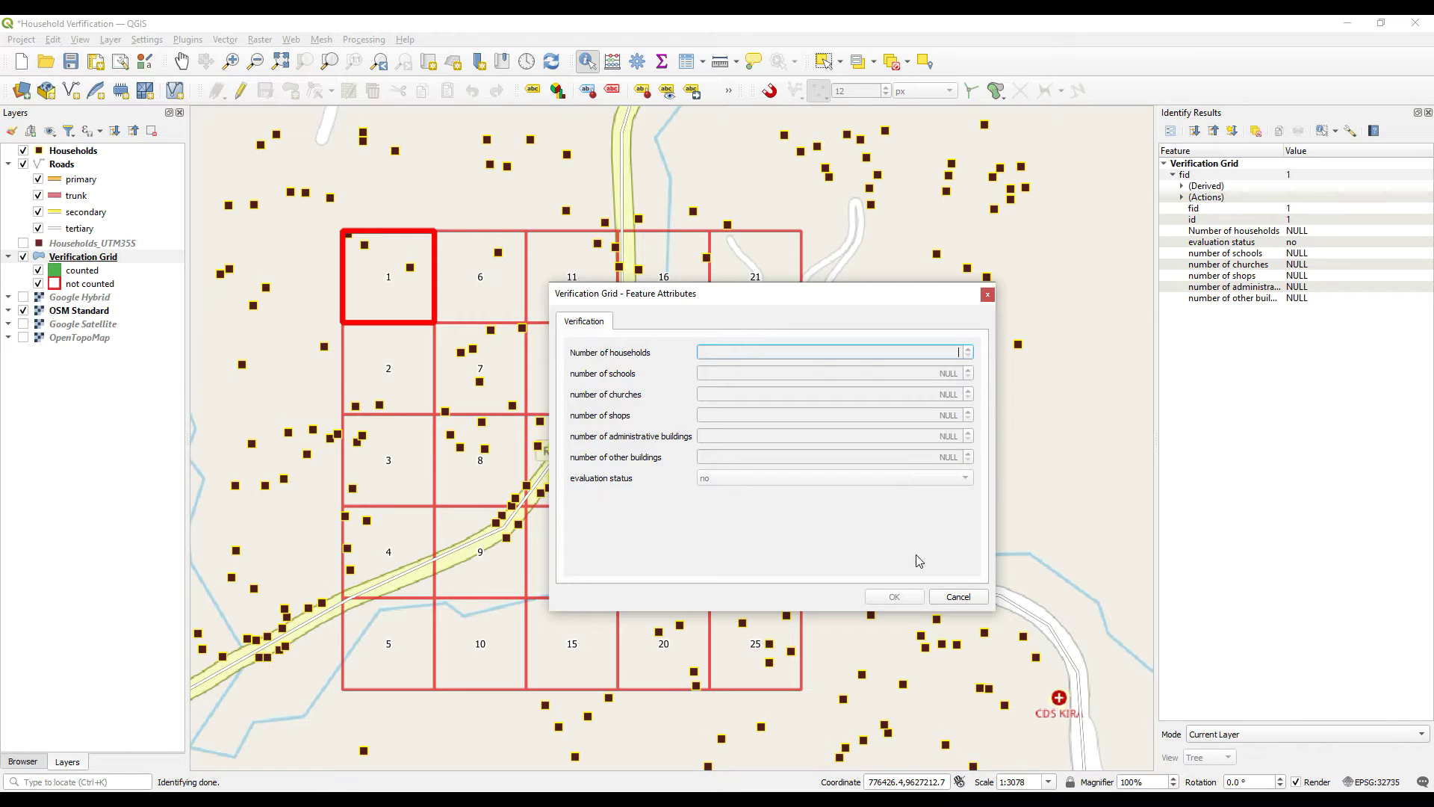
- Make the Verification Grid editable and open the editable attribute form for cell 1
{"action": "left_click", "coordinate": [987, 298]}
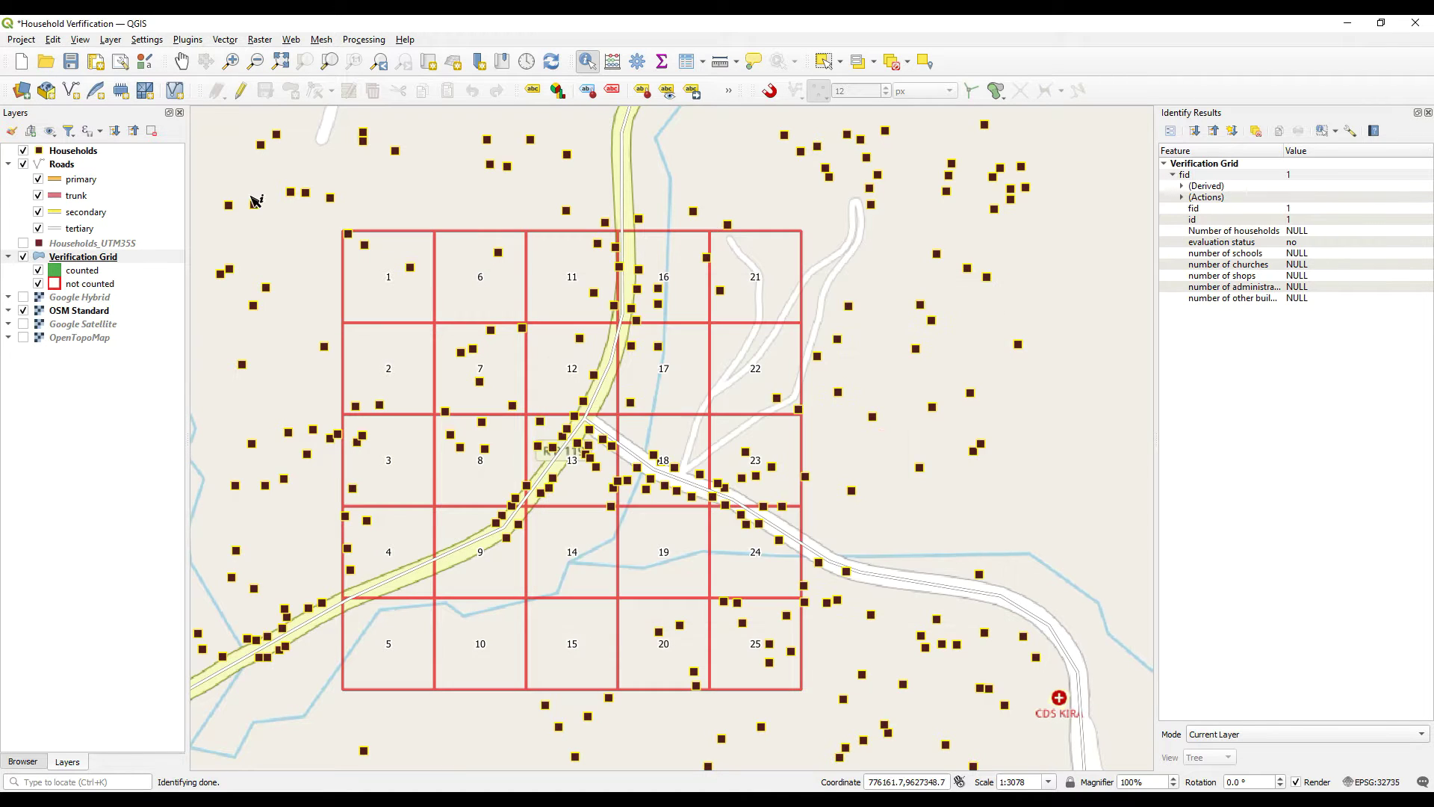
{"action": "left_click", "coordinate": [240, 90]}
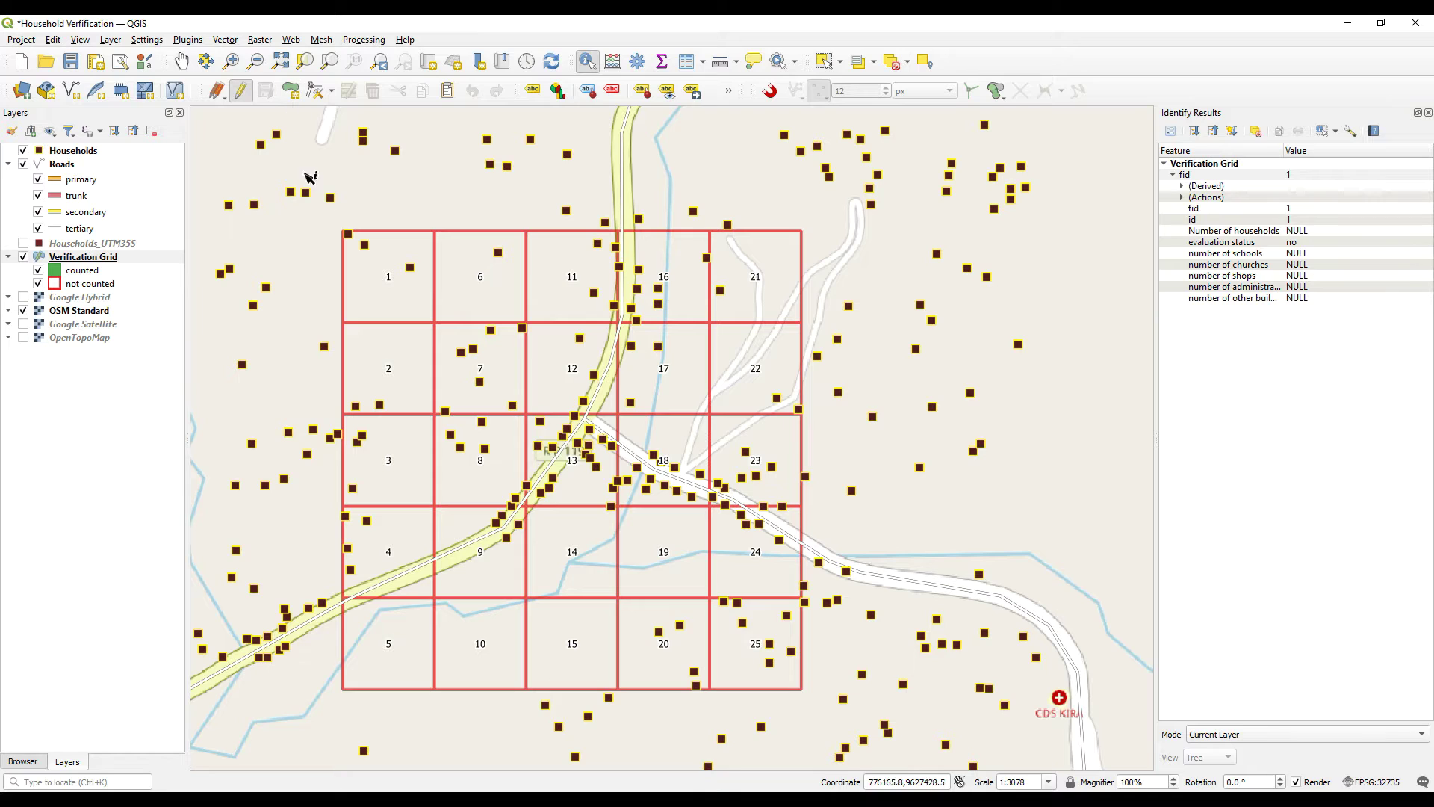
{"action": "left_click", "coordinate": [404, 298]}
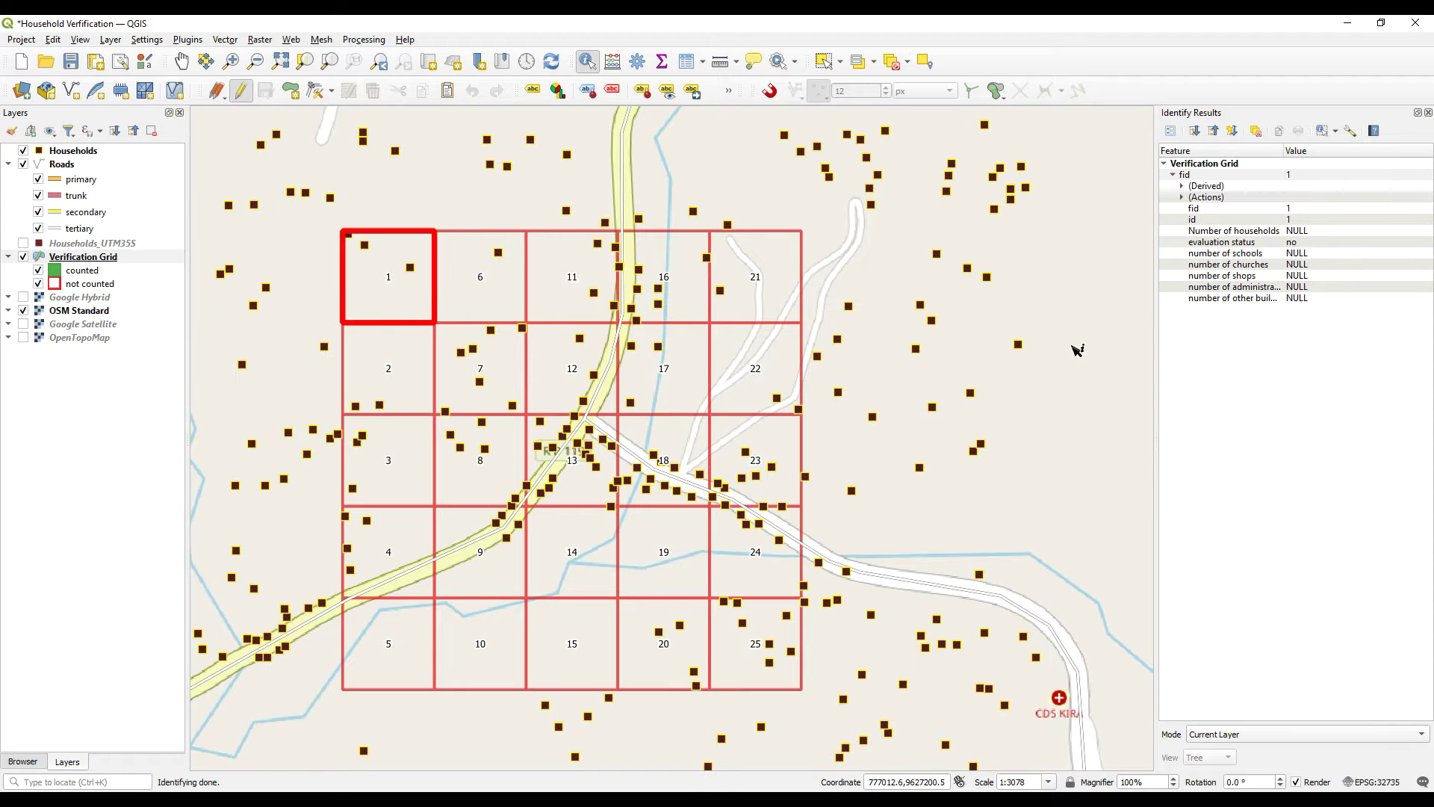
{"action": "left_click", "coordinate": [1170, 131]}
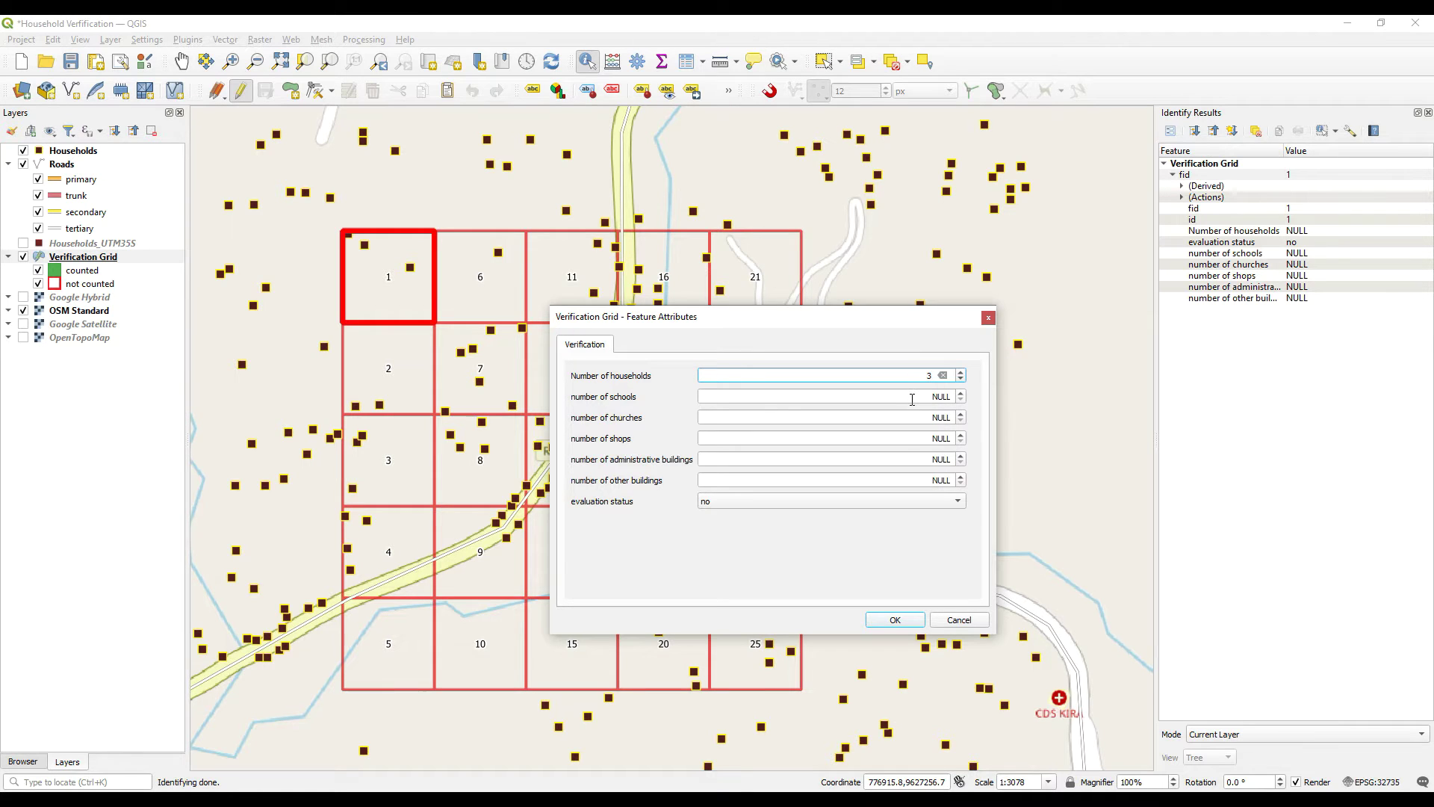
- Enter 3 households and 0 for other buildings, set evaluation status yes, and save
{"action": "left_click", "coordinate": [912, 399]}
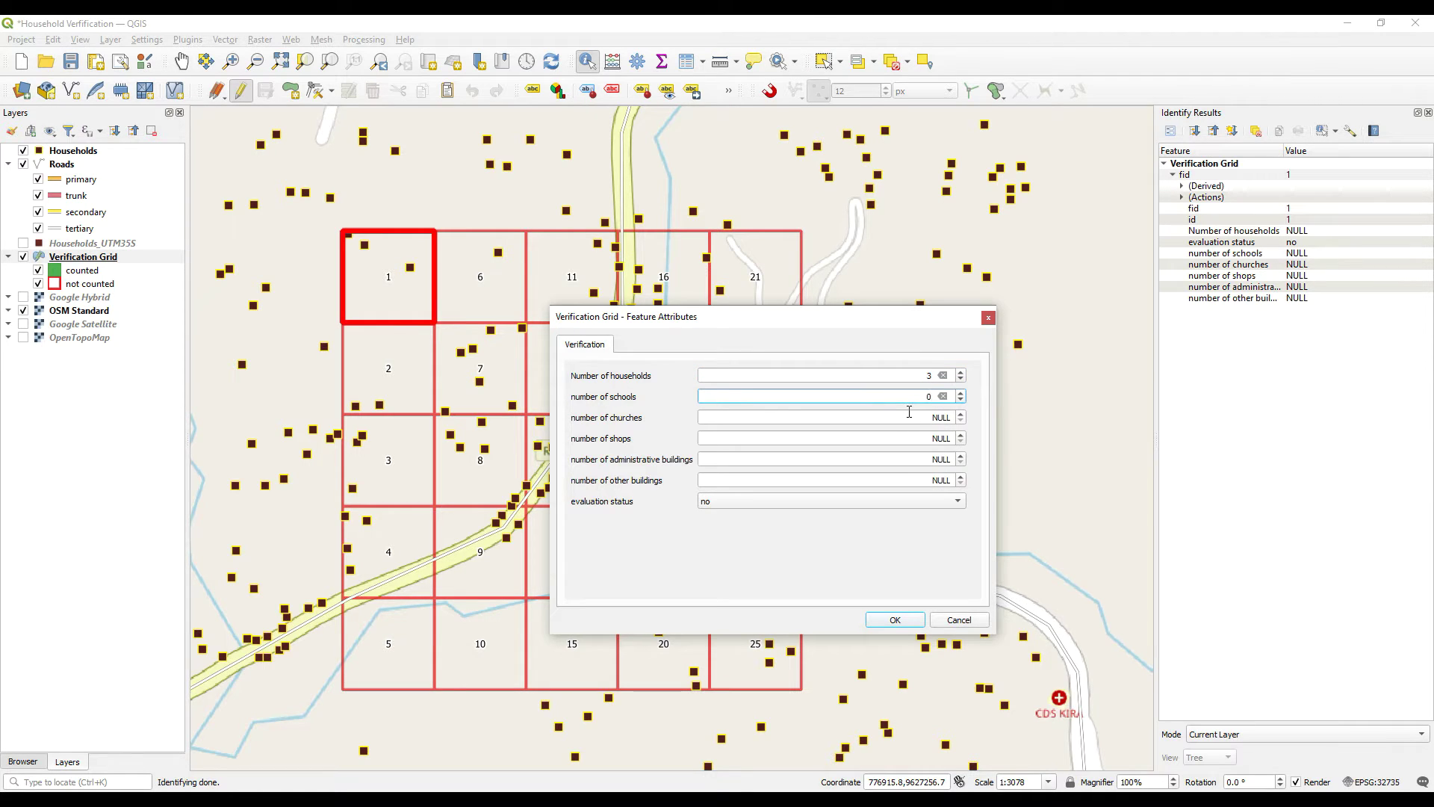
{"action": "left_click", "coordinate": [909, 411]}
{"action": "key", "text": "Tab"}
{"action": "key", "text": "Tab"}
{"action": "key", "text": "Tab"}
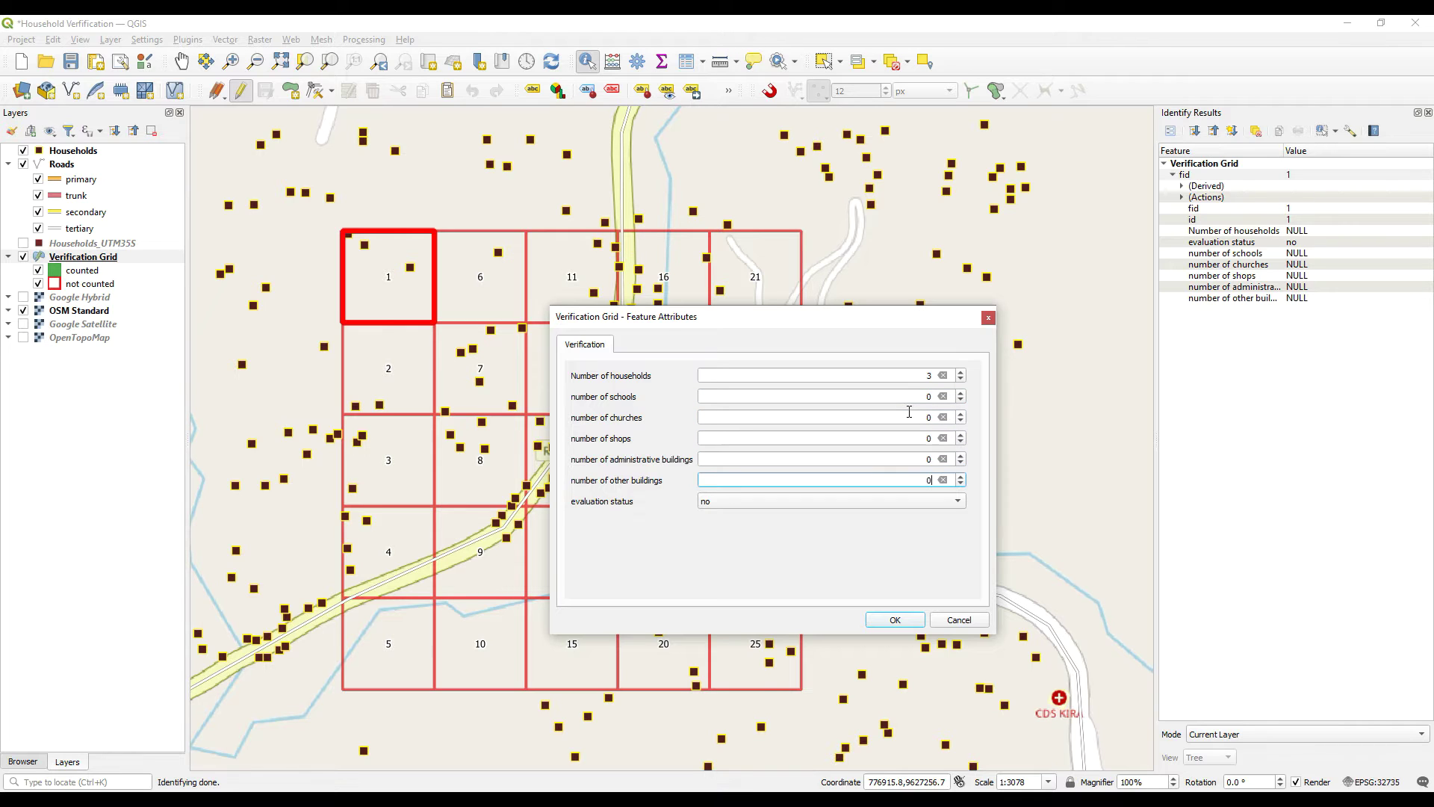
{"action": "left_click", "coordinate": [935, 503]}
{"action": "left_click", "coordinate": [792, 486]}
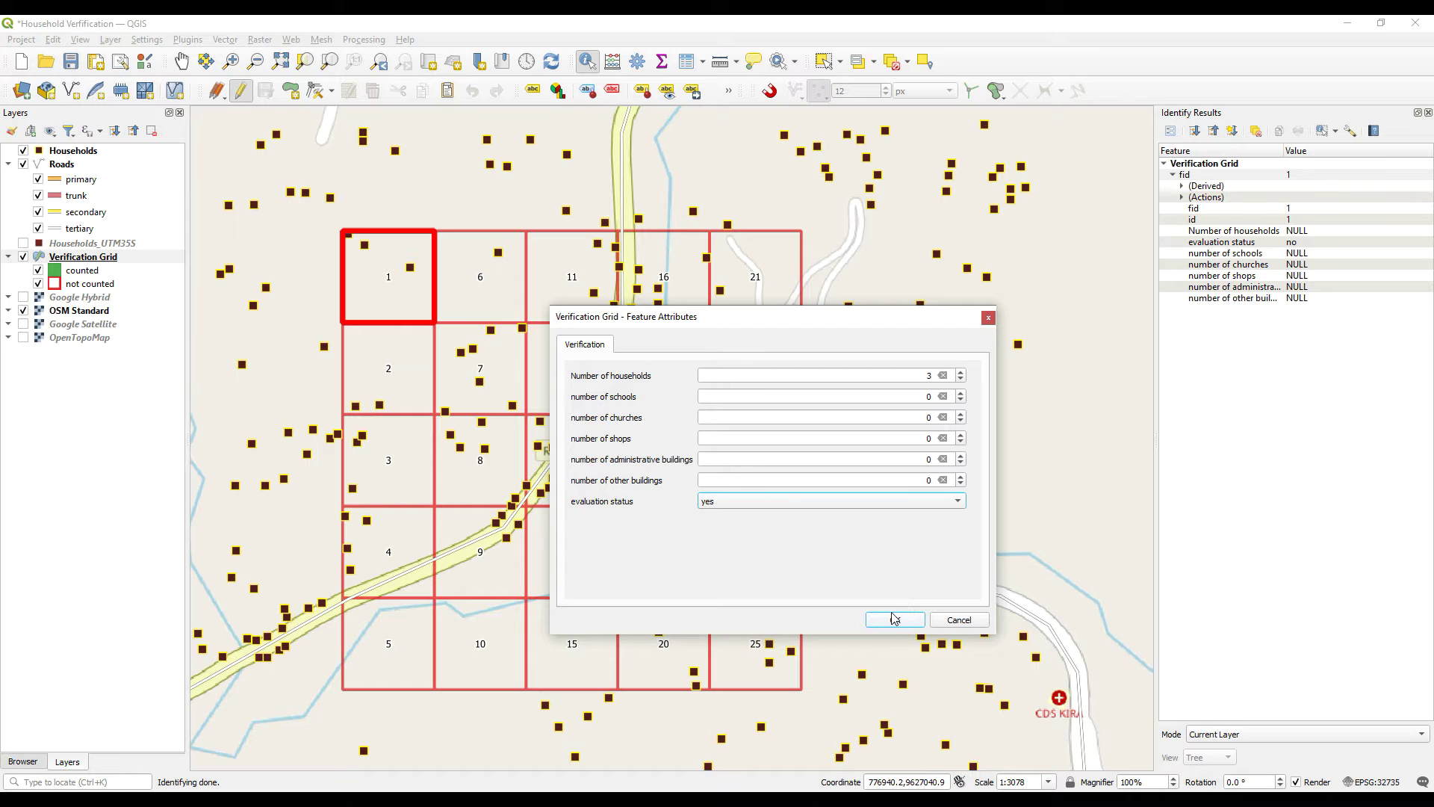
{"action": "left_click", "coordinate": [895, 622]}
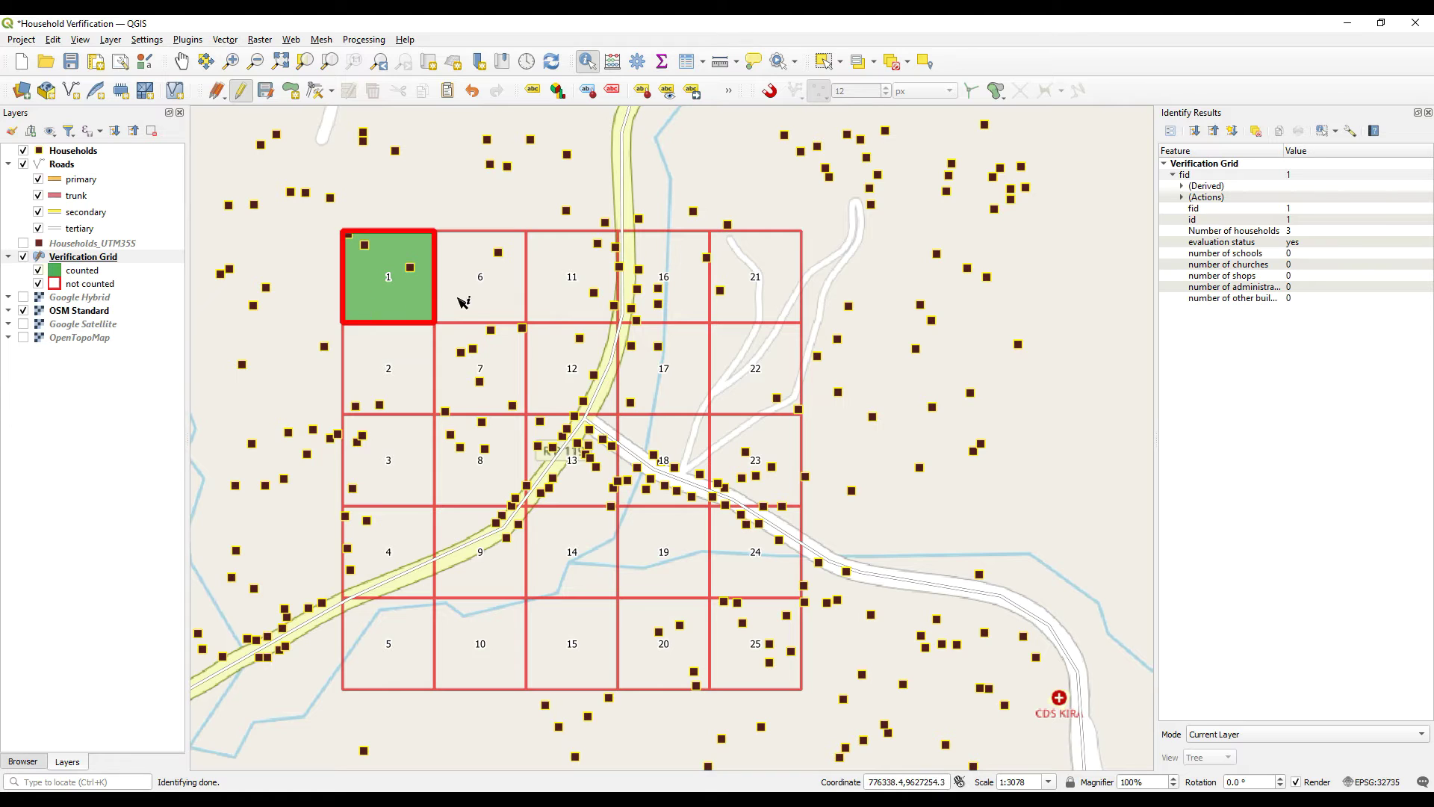
{"action": "left_click", "coordinate": [480, 294]}
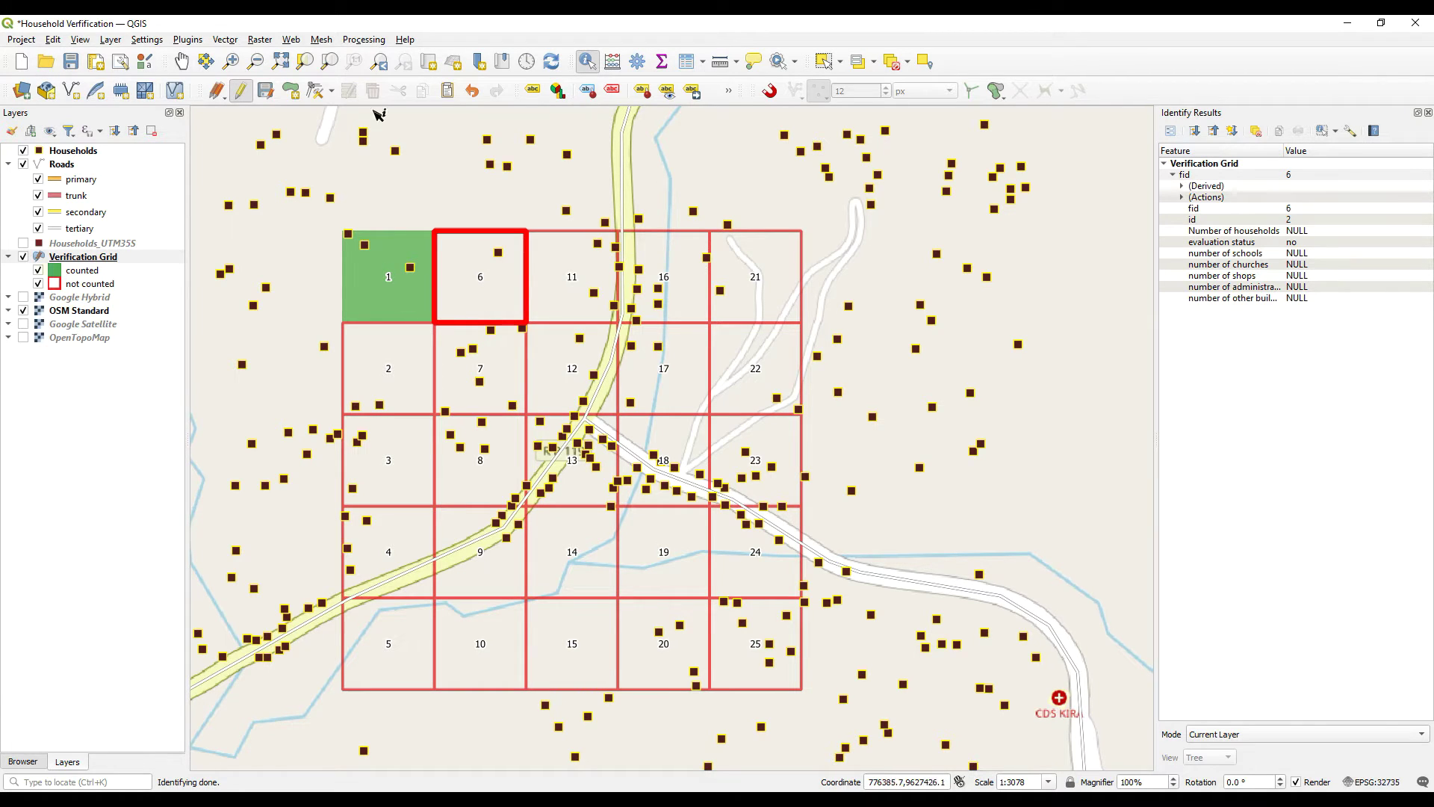
- Stop editing the Verification Grid, discard the unsaved changes and clear the identify results
{"action": "left_click", "coordinate": [240, 91]}
{"action": "left_click", "coordinate": [756, 417]}
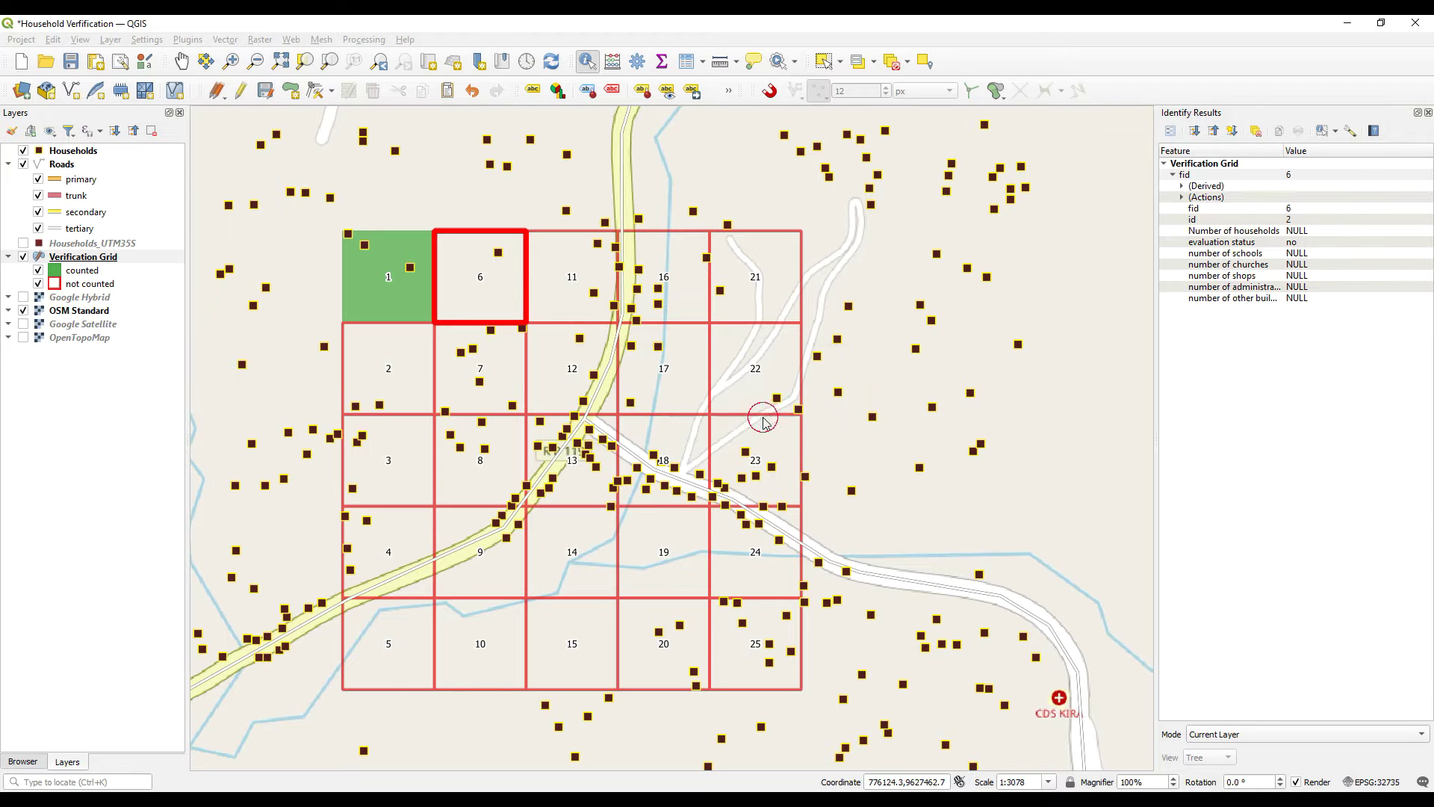
{"action": "left_click", "coordinate": [407, 221]}
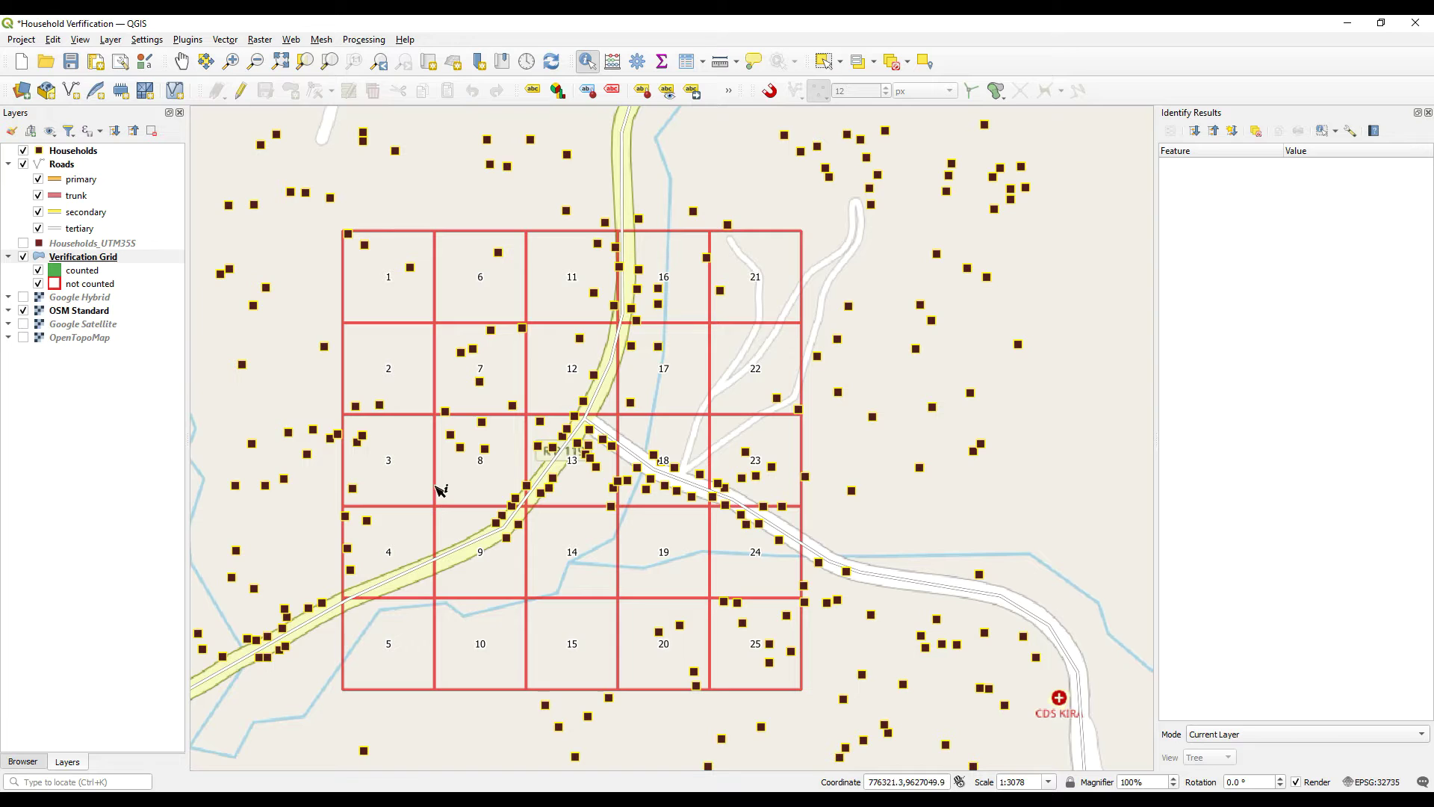
{"action": "left_click", "coordinate": [189, 39]}
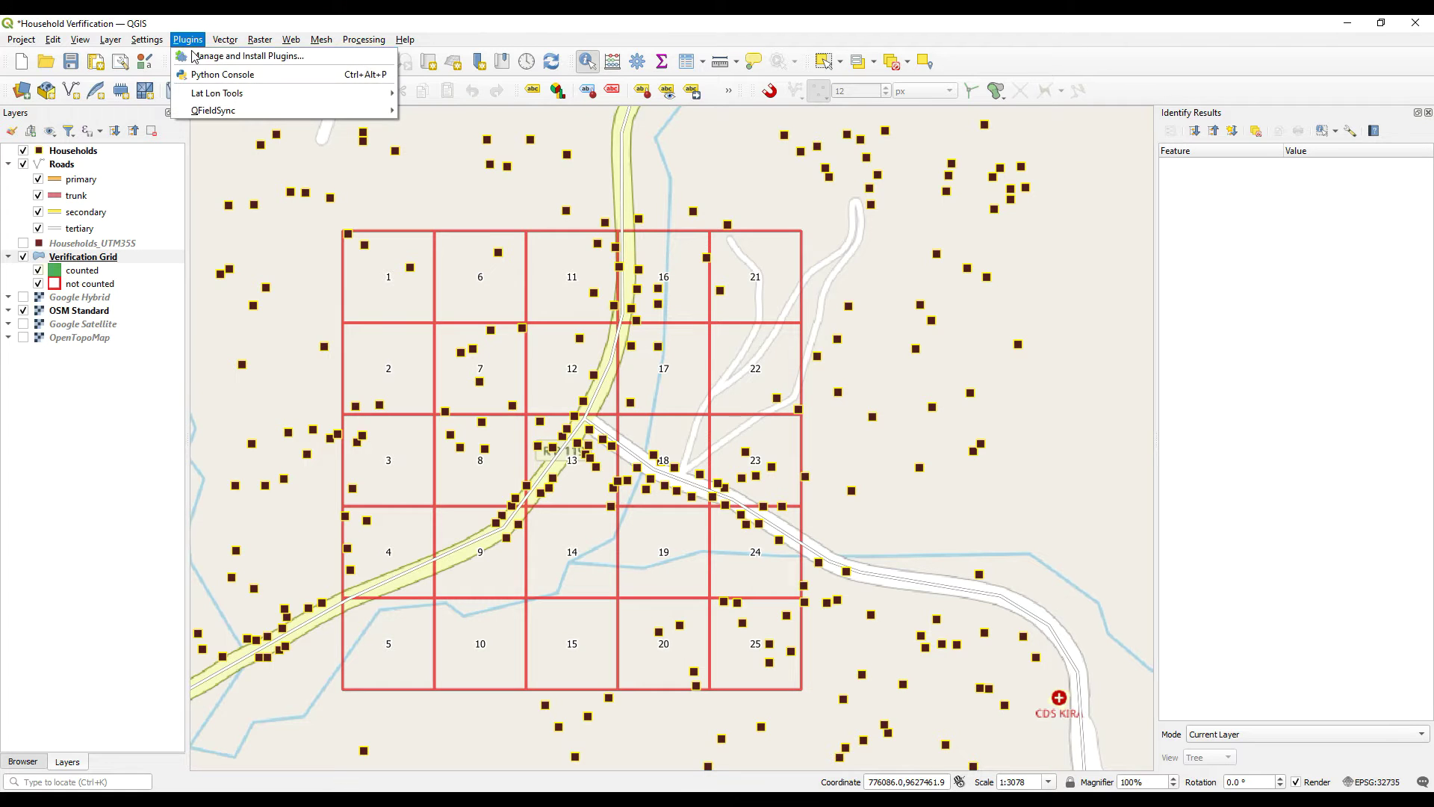
- Open the QField packaging dialog and its project layer configuration, reviewing the offline editing options
{"action": "mouse_move", "coordinate": [377, 110]}
{"action": "left_click", "coordinate": [440, 113]}
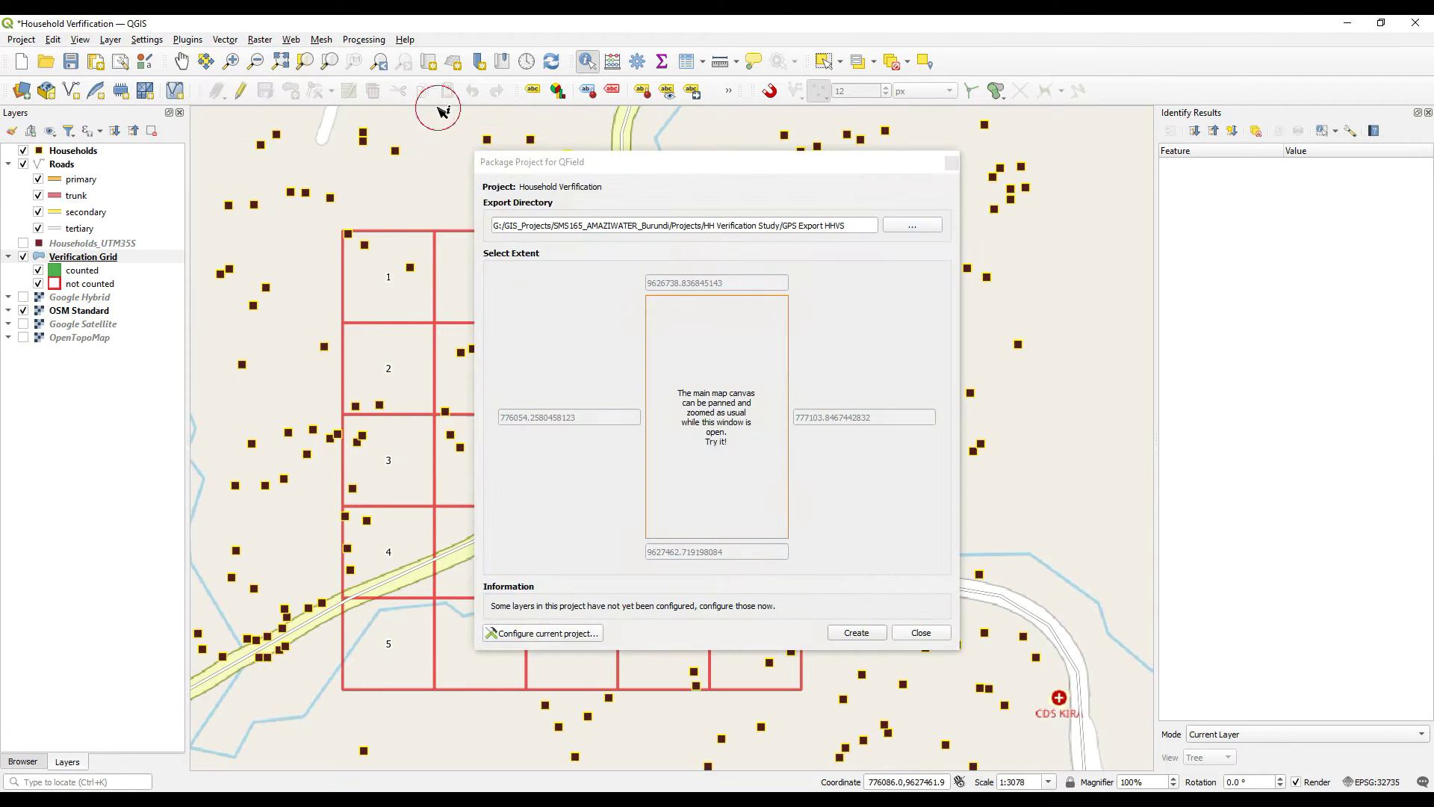
{"action": "left_click", "coordinate": [554, 635]}
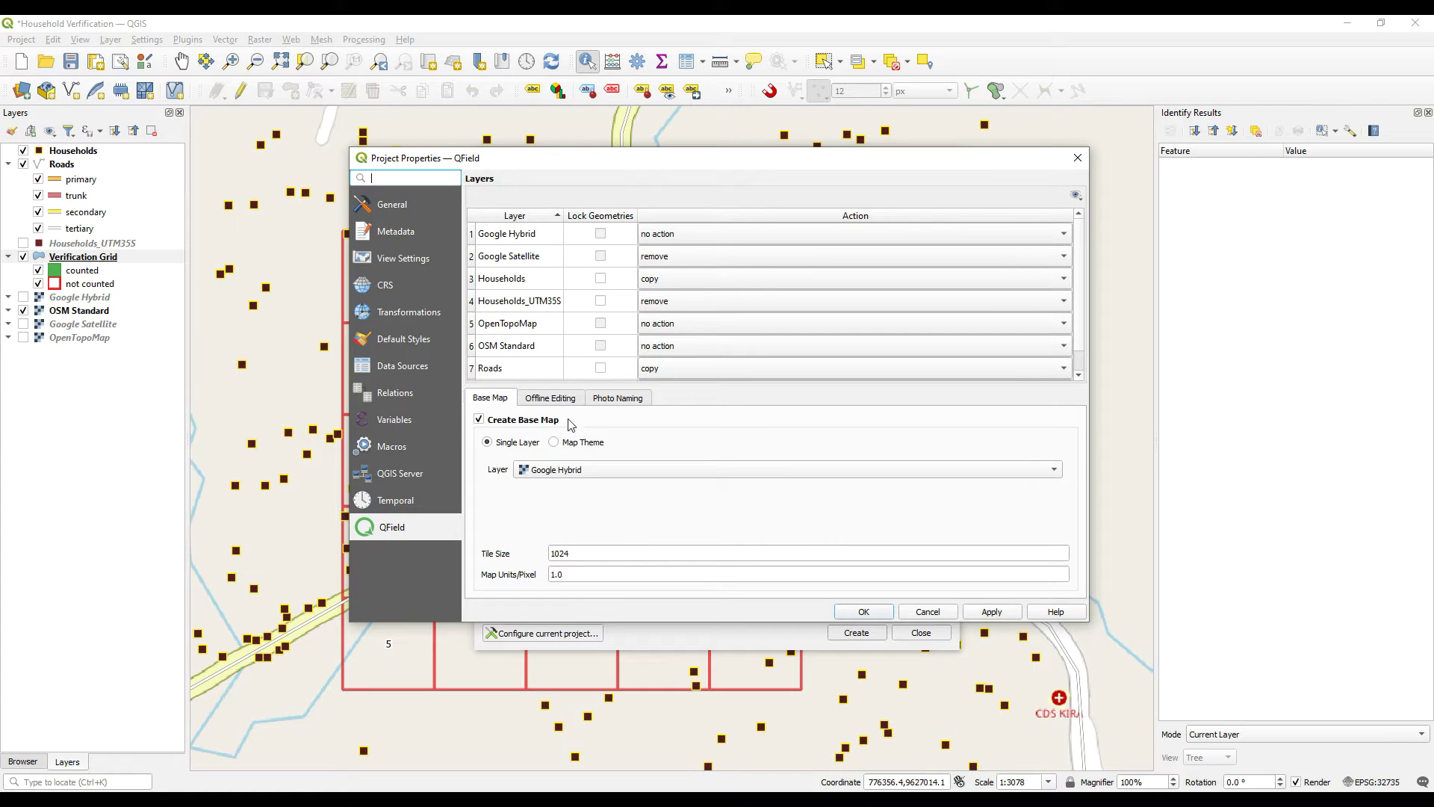
{"action": "left_click", "coordinate": [552, 400]}
{"action": "left_click", "coordinate": [493, 399]}
- Set OpenTopoMap to remove and OSM Standard to no action, then create the package
{"action": "left_click", "coordinate": [682, 323]}
{"action": "left_click", "coordinate": [682, 336]}
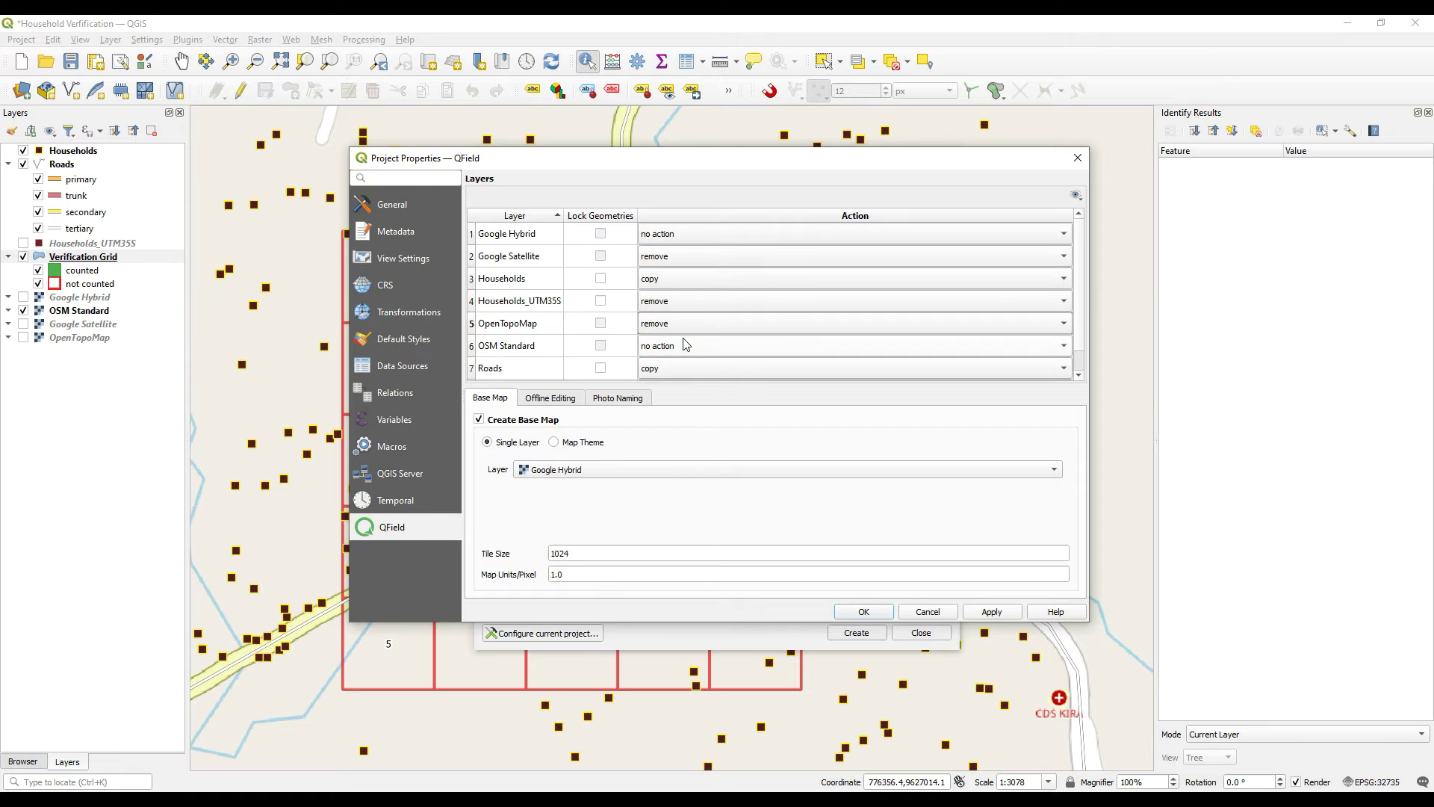
{"action": "left_click", "coordinate": [699, 351]}
{"action": "left_click", "coordinate": [678, 359]}
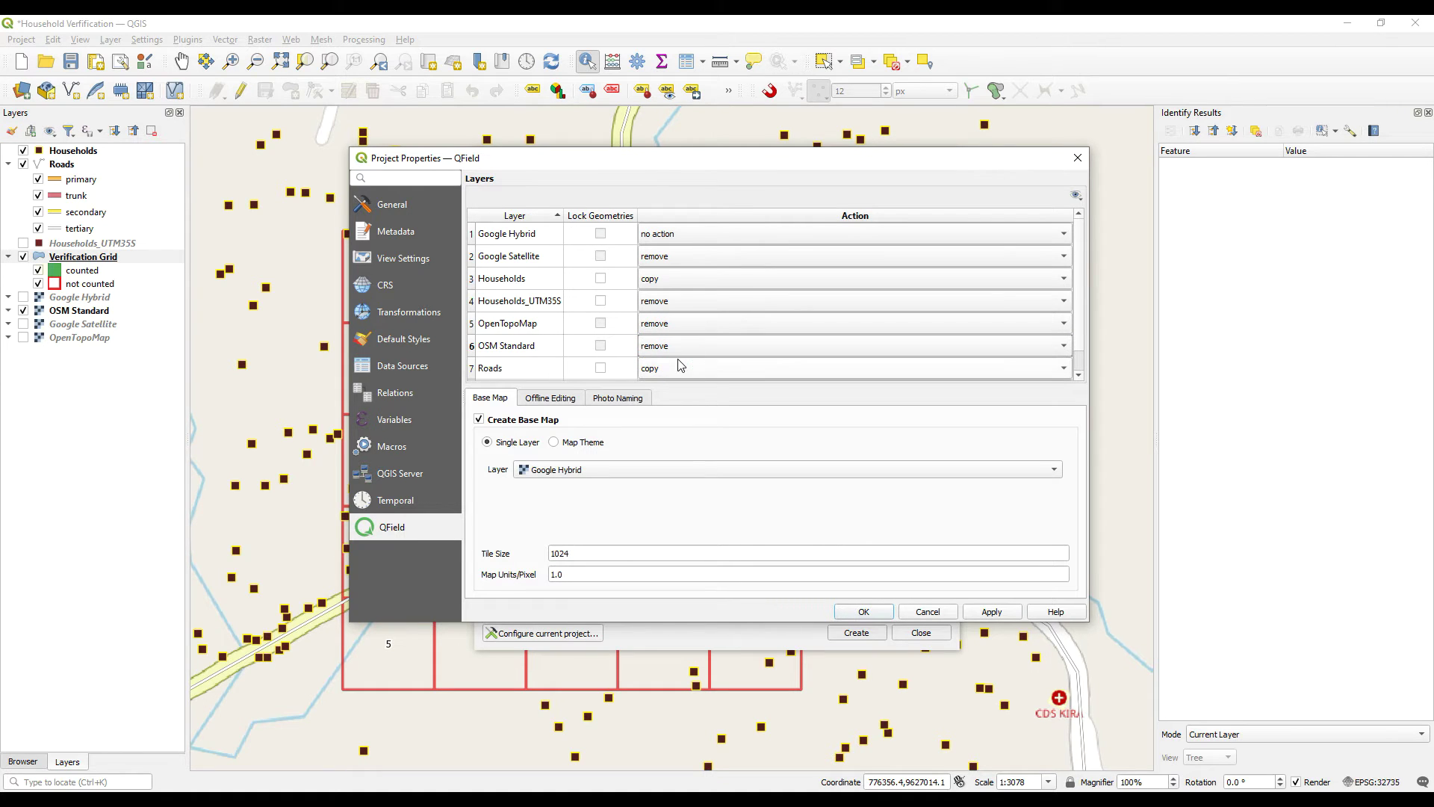
{"action": "left_click", "coordinate": [680, 347]}
{"action": "left_click", "coordinate": [676, 330]}
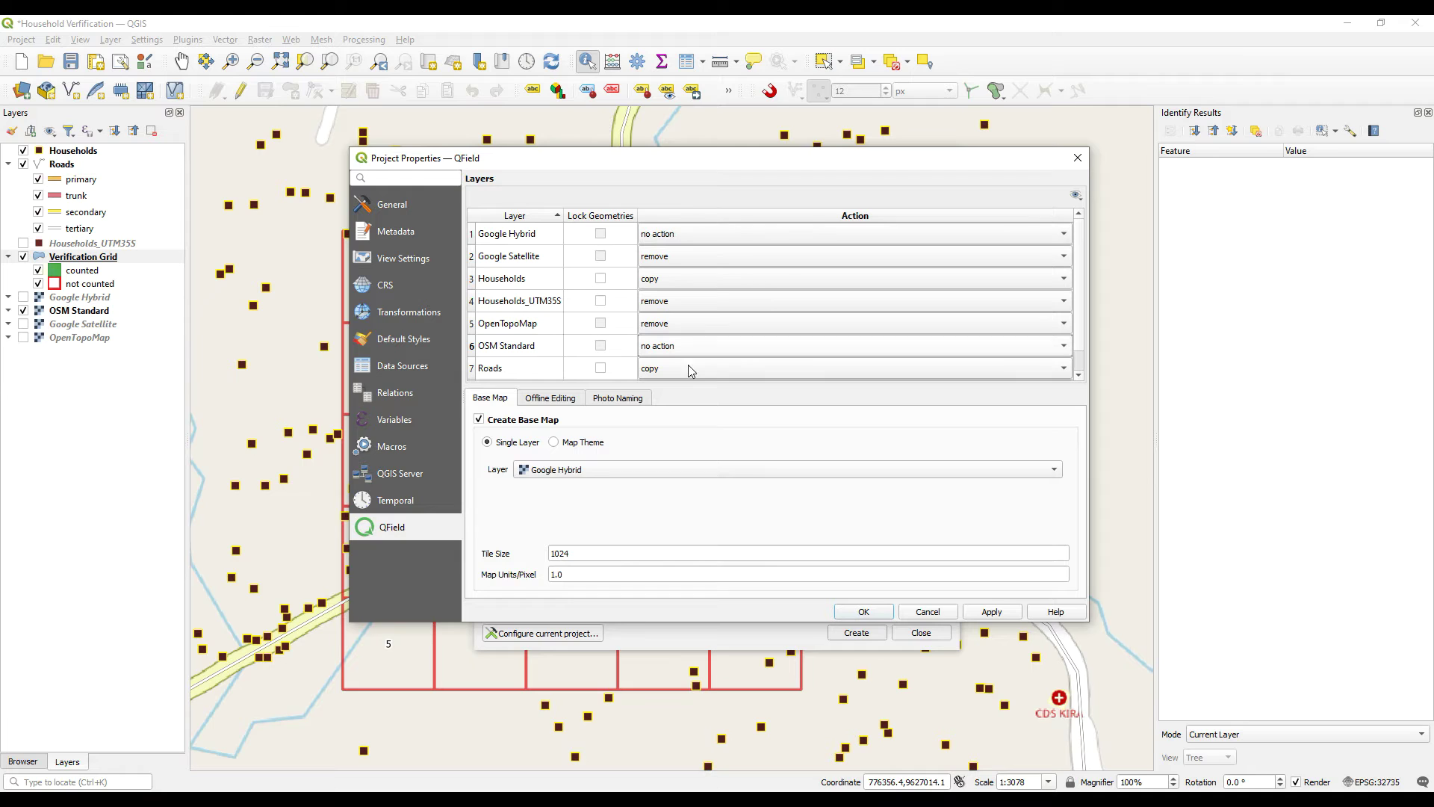
{"action": "left_click", "coordinate": [866, 612]}
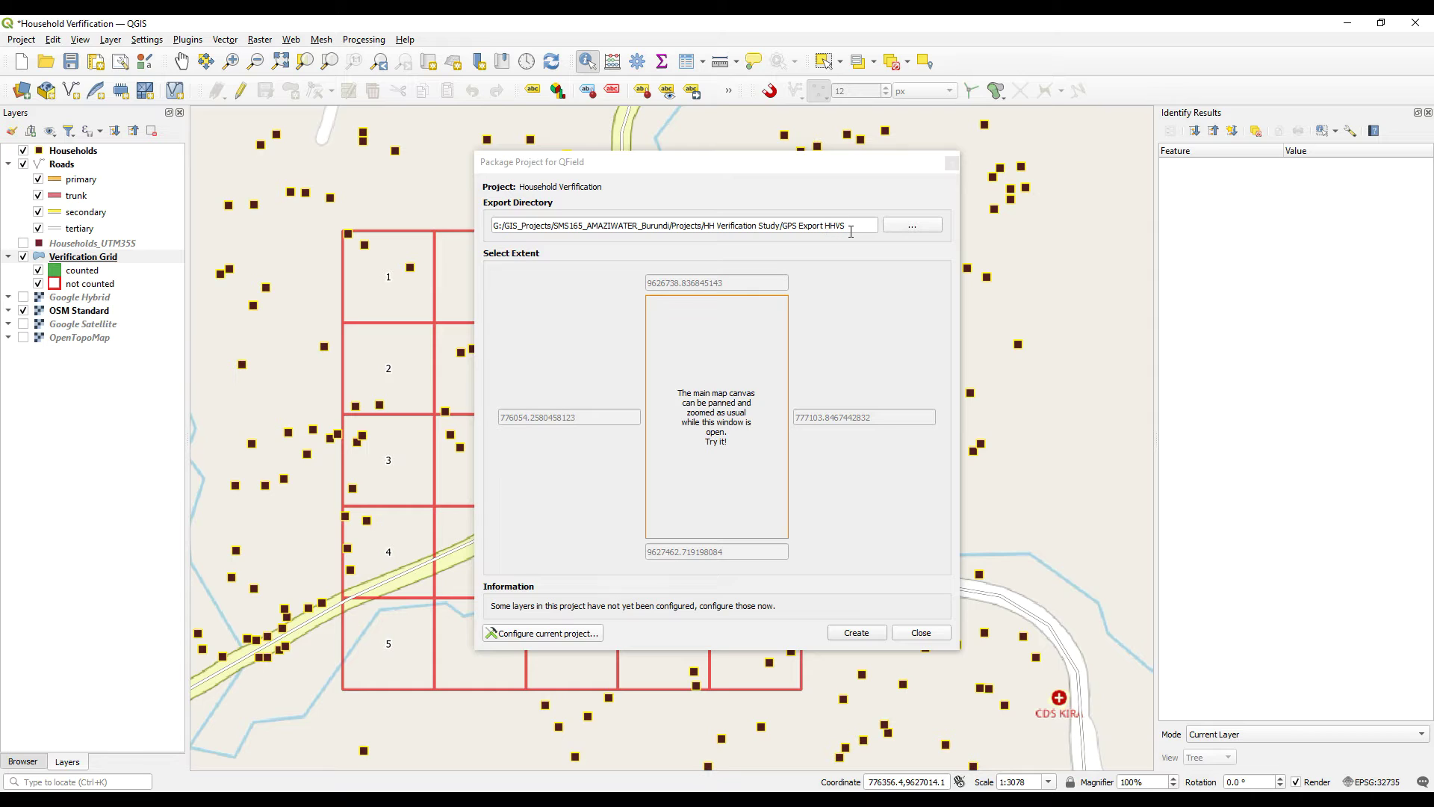
{"action": "left_click", "coordinate": [858, 633]}
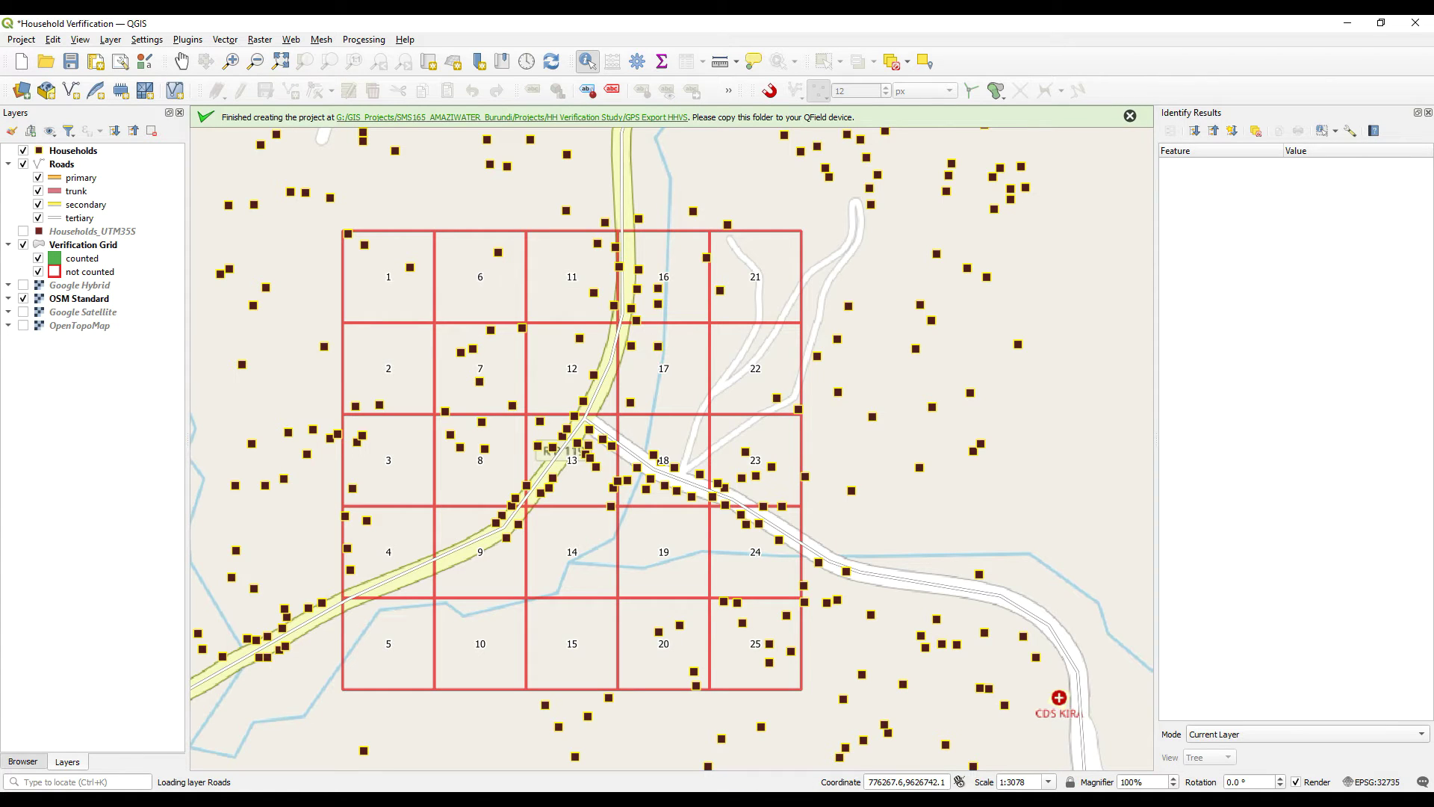
- Copy the GPS Export HHVS folder from G:\GIS_Projects\SMS165_AMAZIWATER_Burundi\Projects\HH Verification Study
{"action": "key", "text": "alt+Tab"}
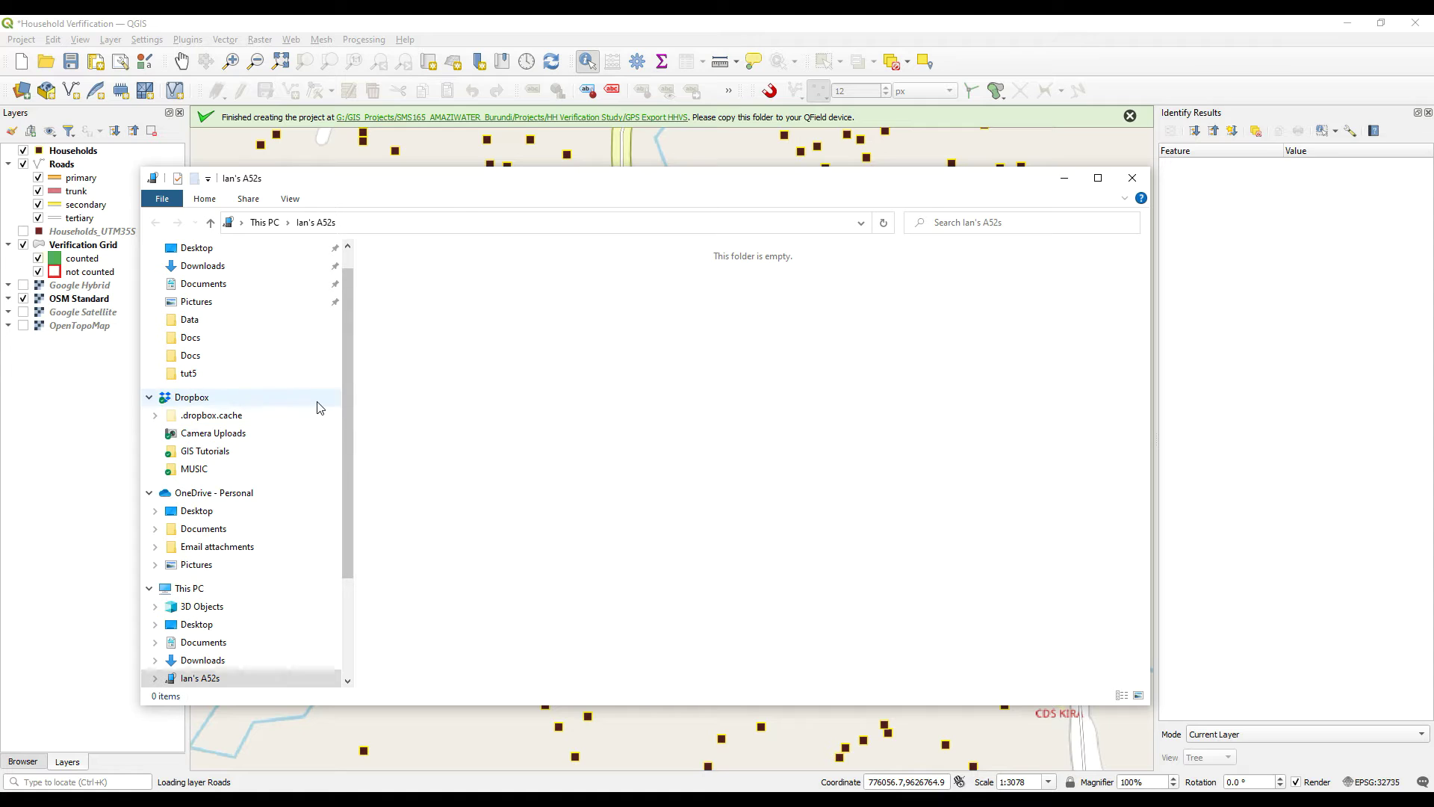
{"action": "left_click", "coordinate": [238, 248]}
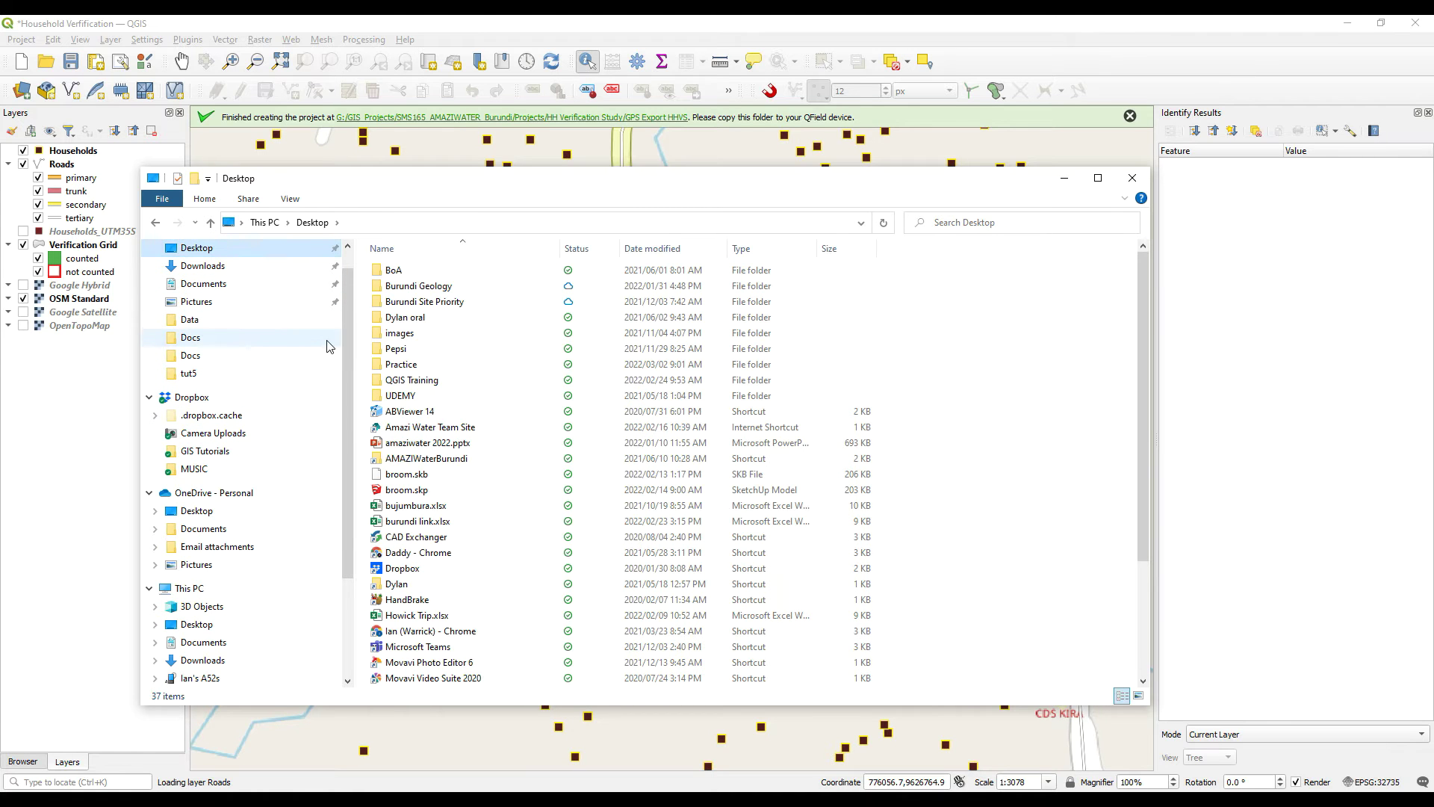
{"action": "scroll", "coordinate": [342, 355], "scroll_direction": "down", "scroll_amount": 3}
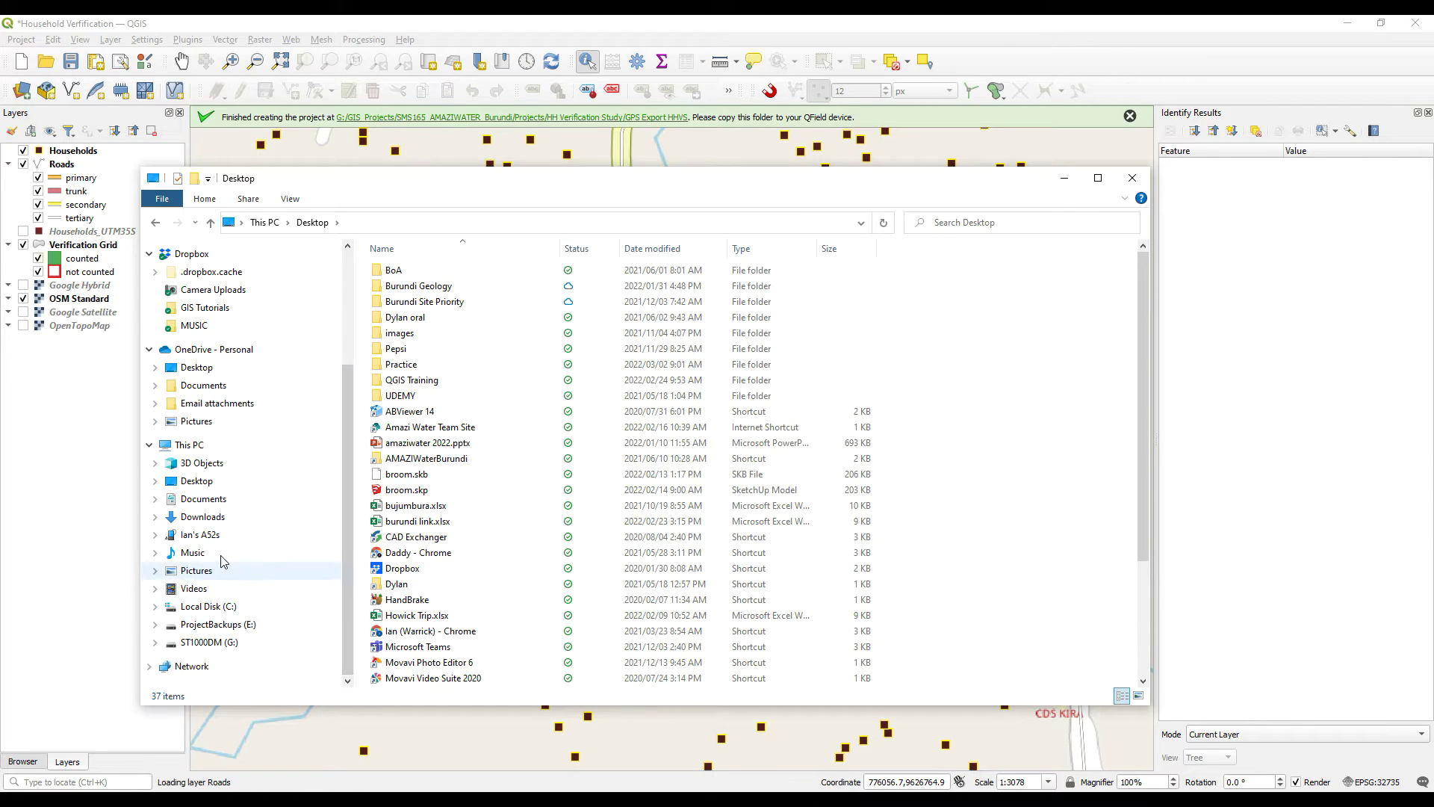
{"action": "left_click", "coordinate": [210, 535]}
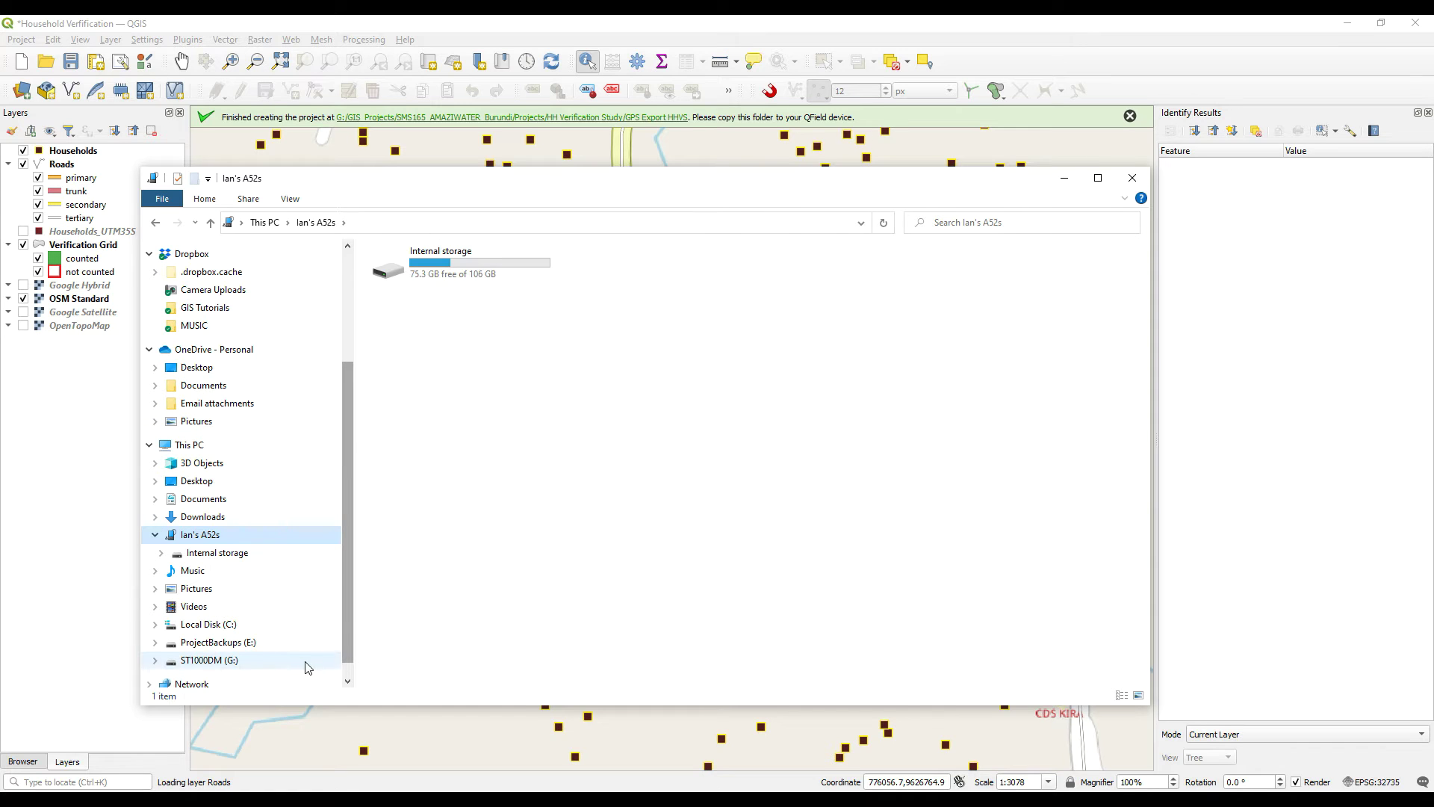
{"action": "left_click", "coordinate": [250, 659]}
{"action": "double_click", "coordinate": [458, 288]}
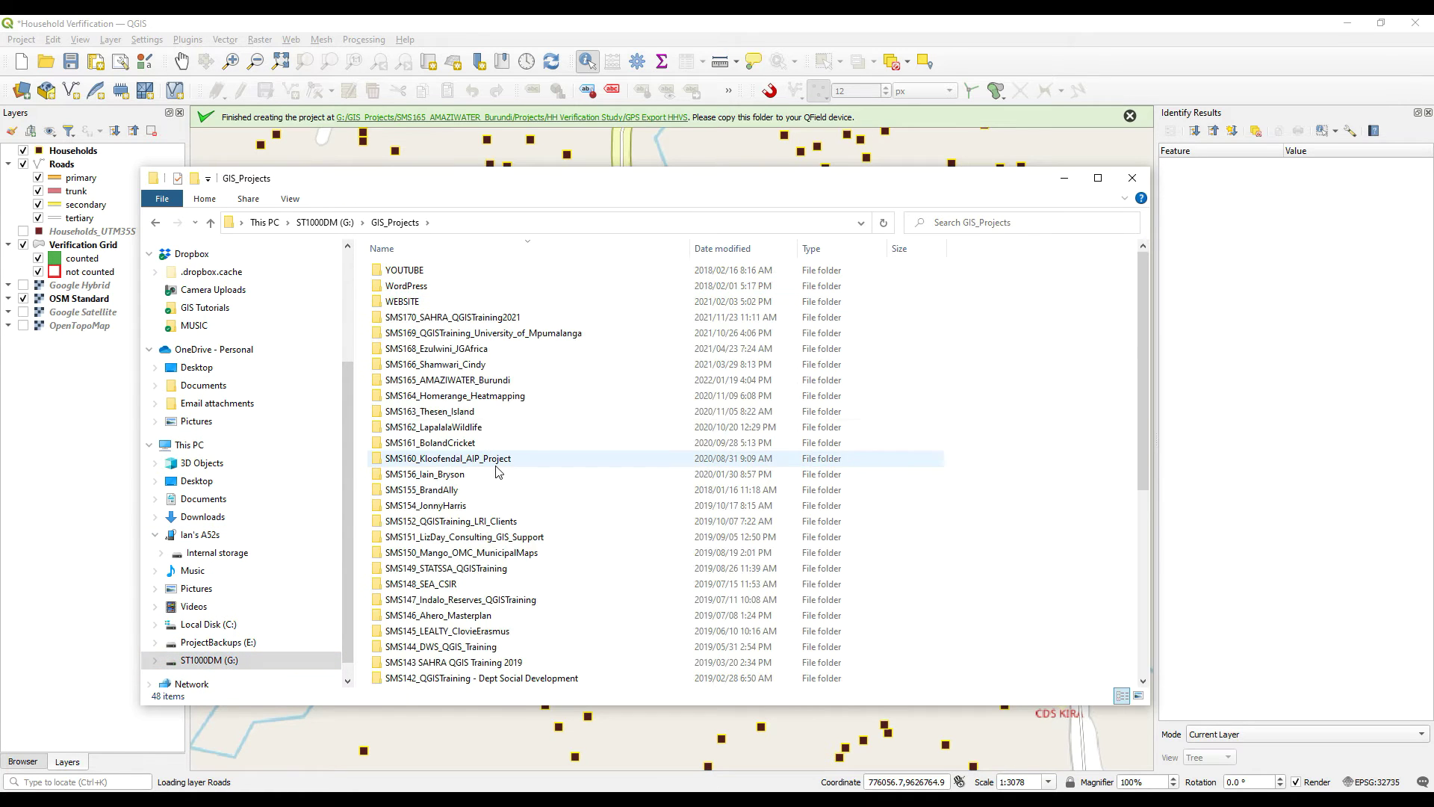
{"action": "double_click", "coordinate": [493, 383]}
{"action": "double_click", "coordinate": [433, 271]}
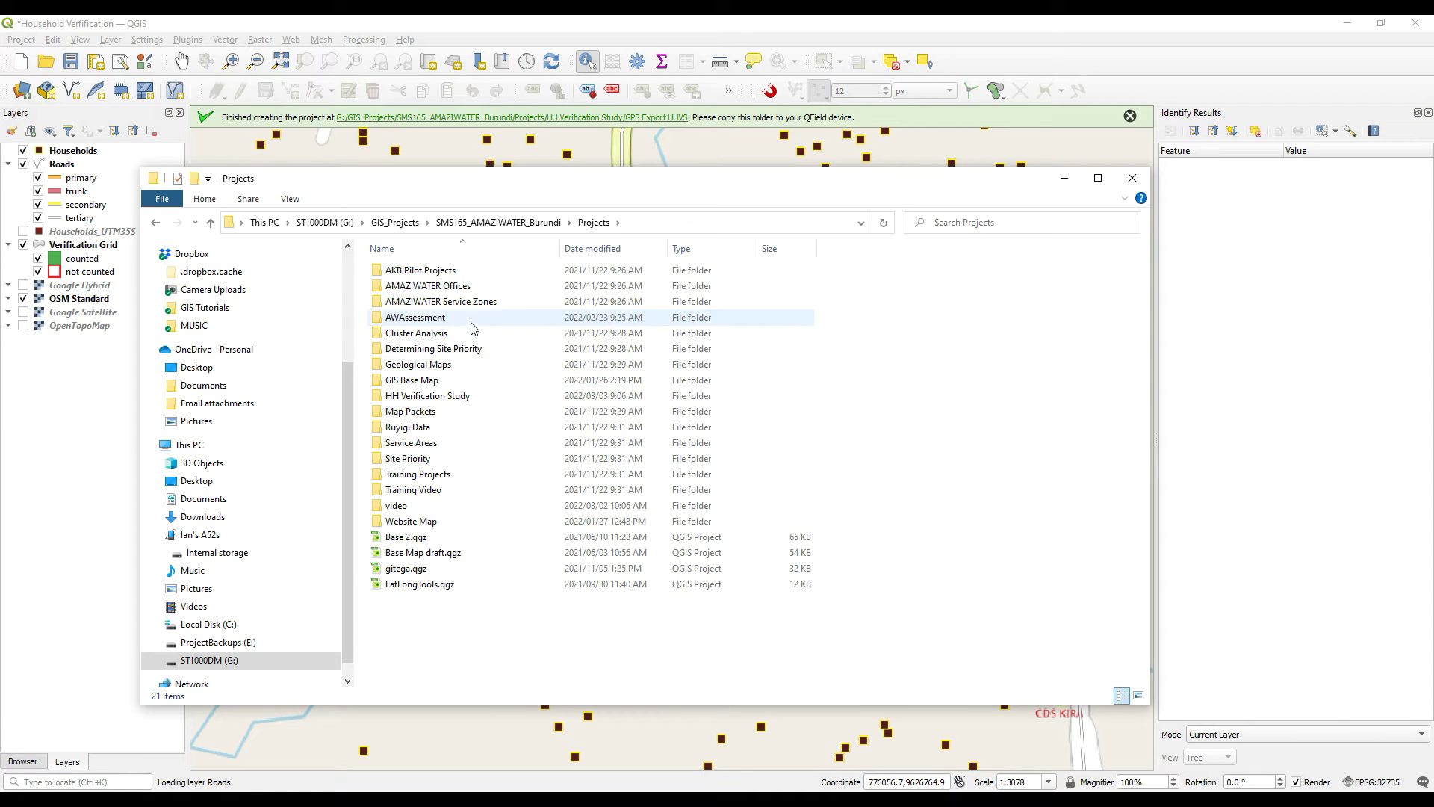
{"action": "double_click", "coordinate": [464, 395]}
{"action": "double_click", "coordinate": [463, 301]}
{"action": "right_click", "coordinate": [463, 301]}
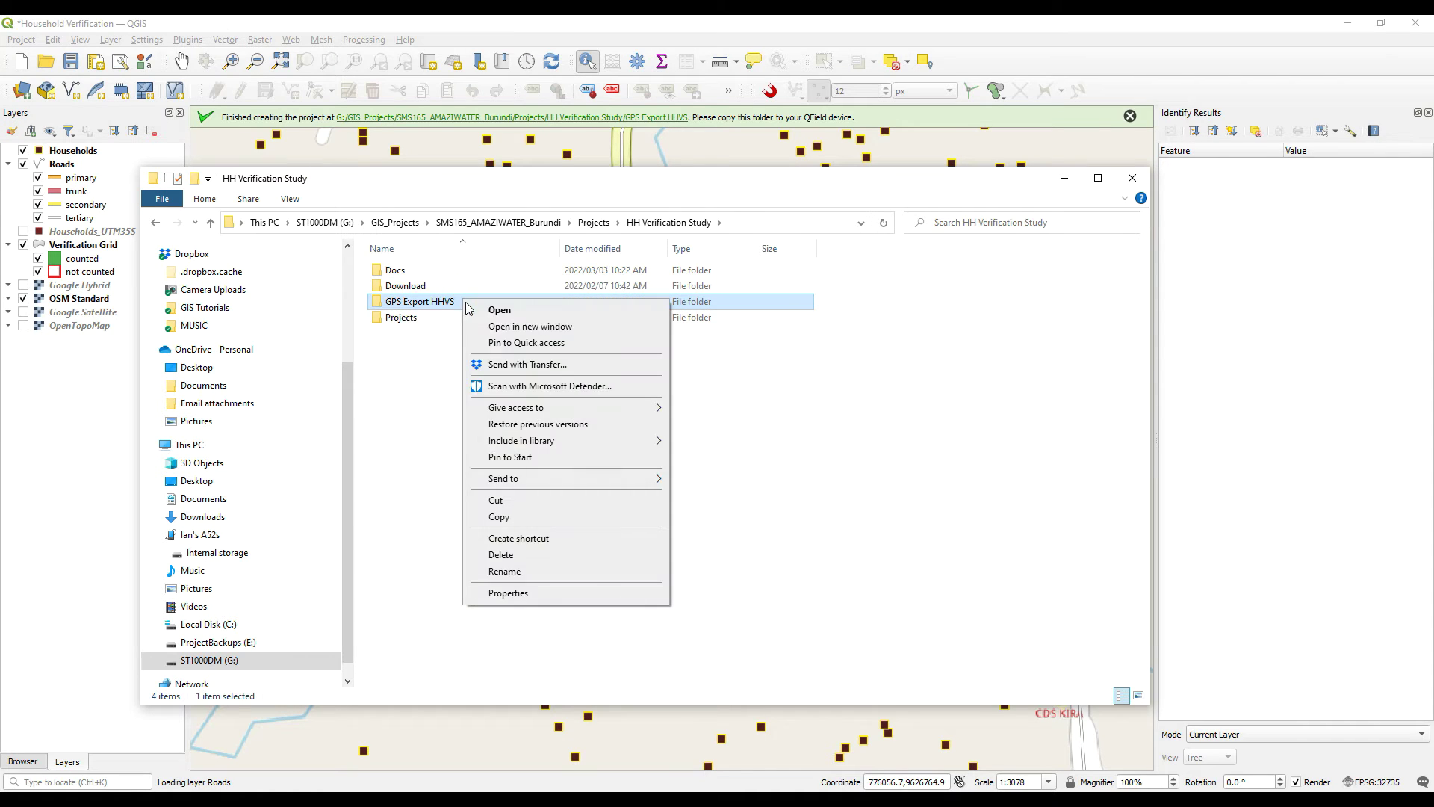
{"action": "left_click", "coordinate": [528, 522]}
- Paste the folder into the phone's Internal storage > Documents and minimise File Explorer
{"action": "left_click", "coordinate": [217, 535]}
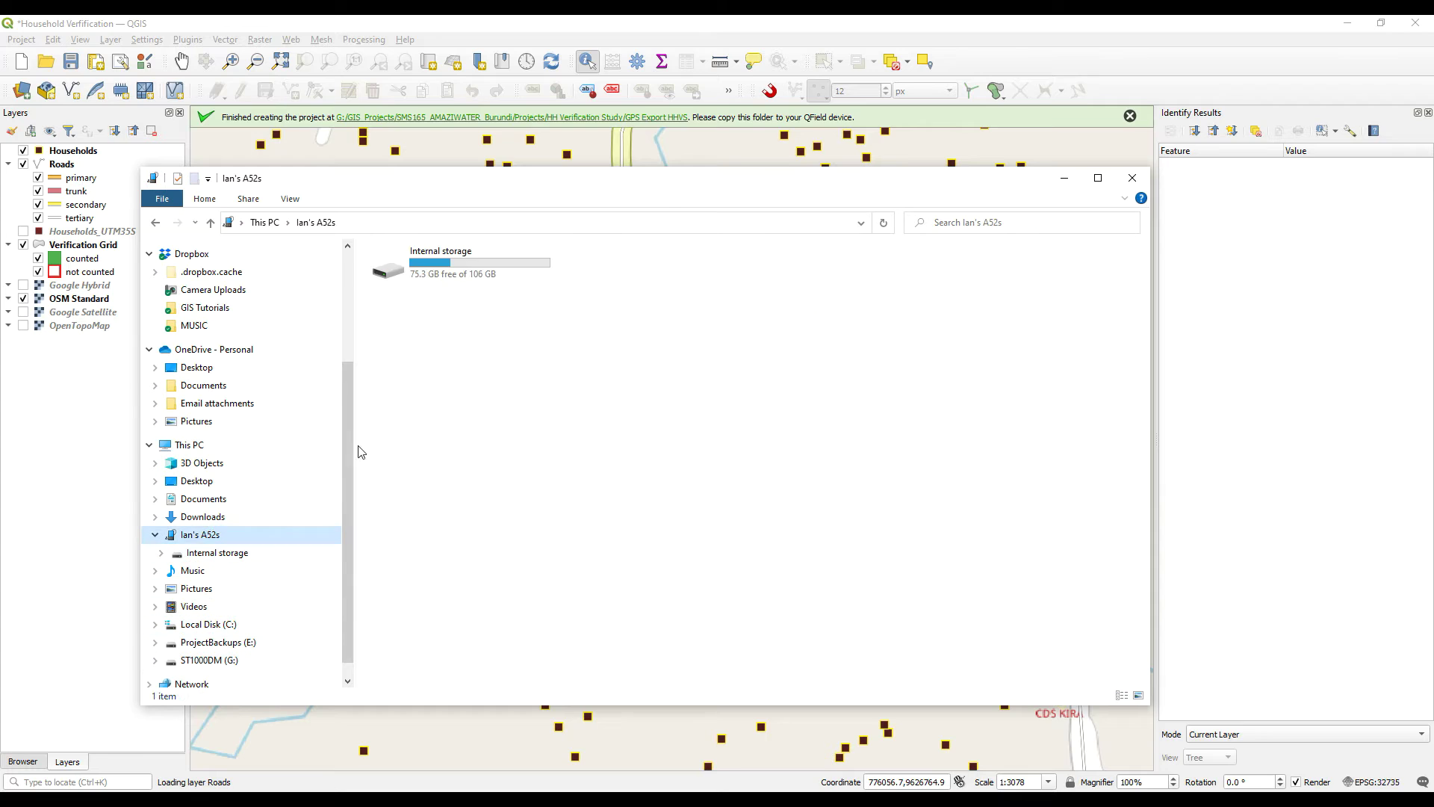
{"action": "double_click", "coordinate": [491, 273]}
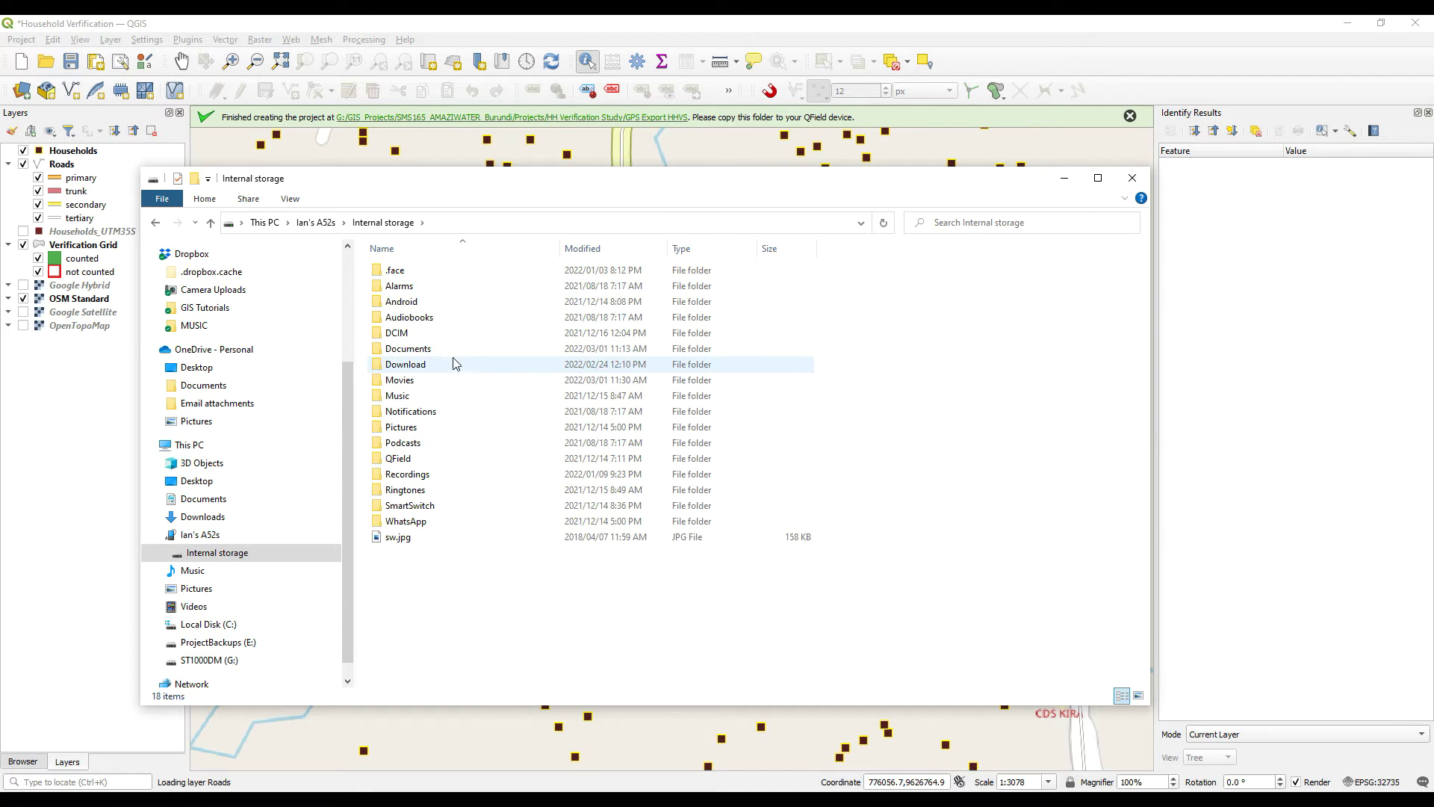
{"action": "left_click", "coordinate": [432, 350]}
{"action": "double_click", "coordinate": [431, 350]}
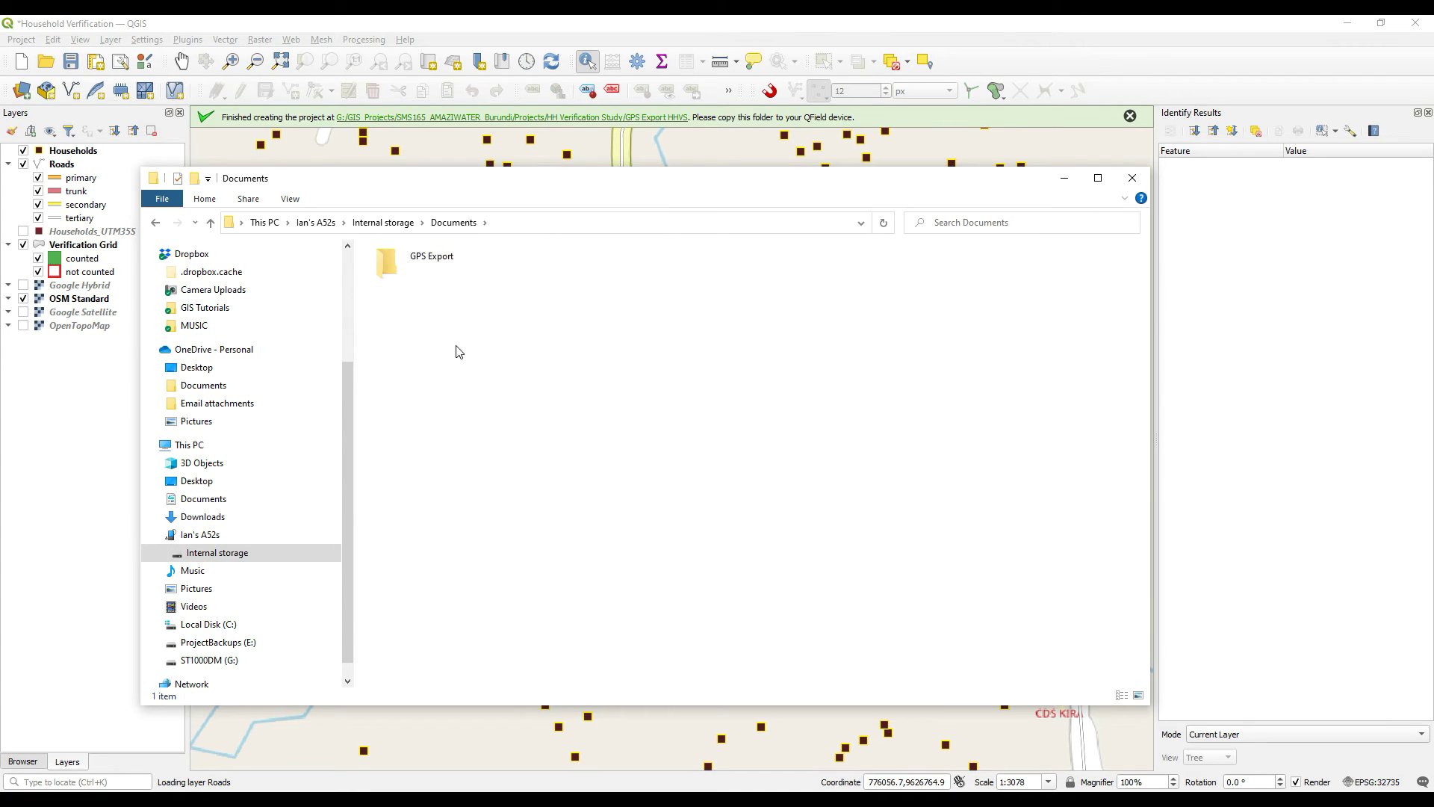
{"action": "right_click", "coordinate": [468, 421]}
{"action": "left_click", "coordinate": [534, 503]}
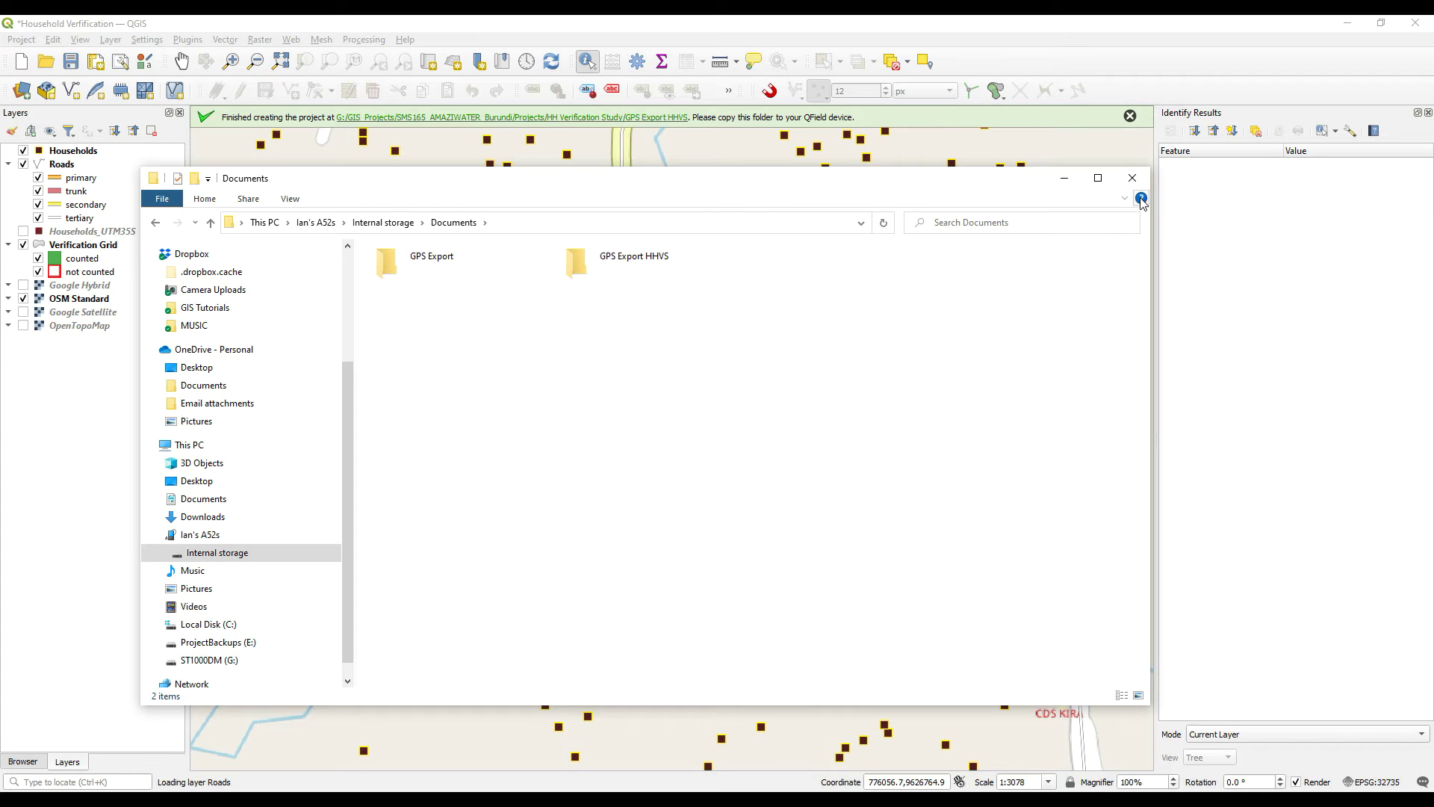
{"action": "left_click", "coordinate": [1065, 179]}
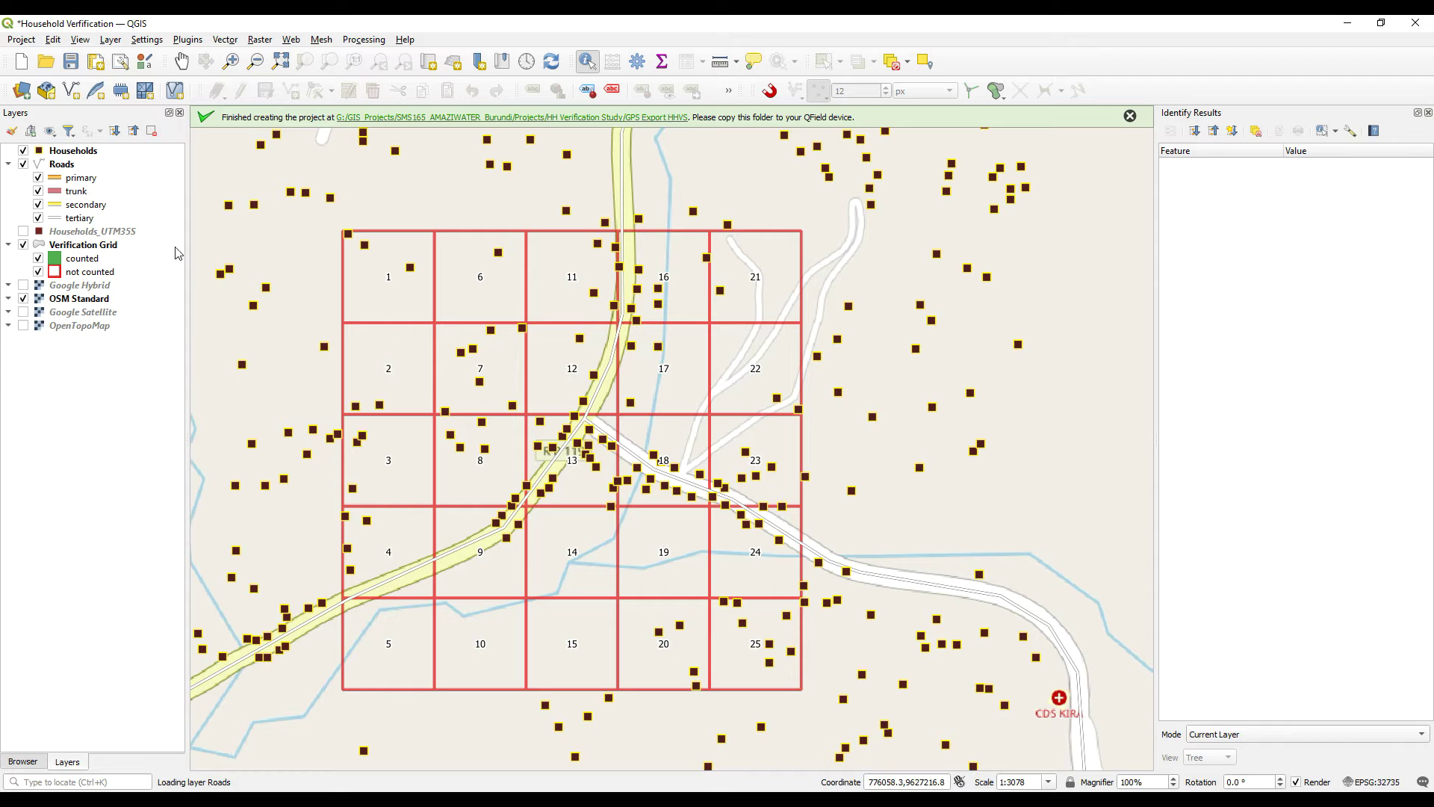
{"action": "scroll", "coordinate": [699, 487], "scroll_direction": "down", "scroll_amount": 2}
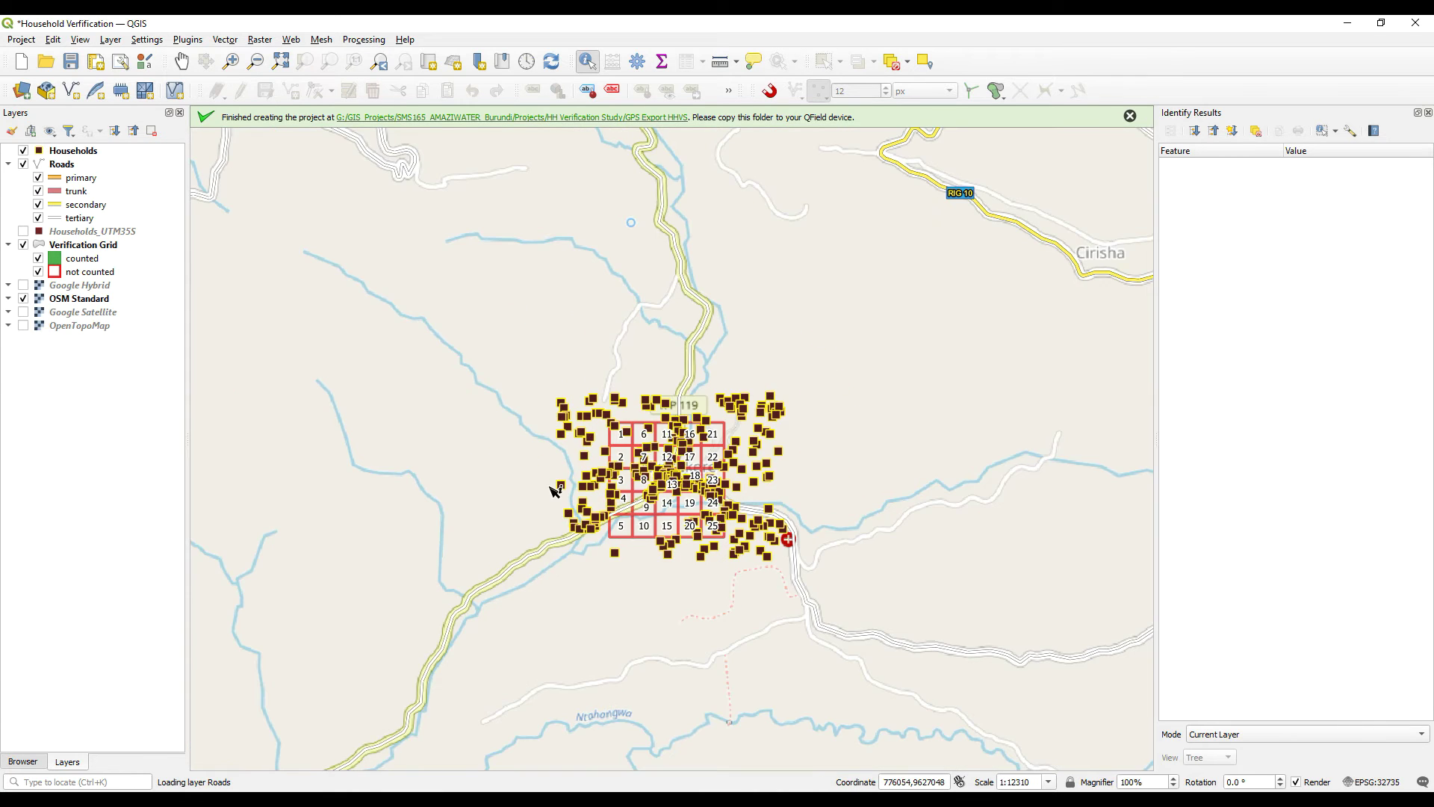
- Hide the Households layer, reframe the view on the grid, and select Verification Grid
{"action": "scroll", "coordinate": [560, 490], "scroll_direction": "down", "scroll_amount": 2}
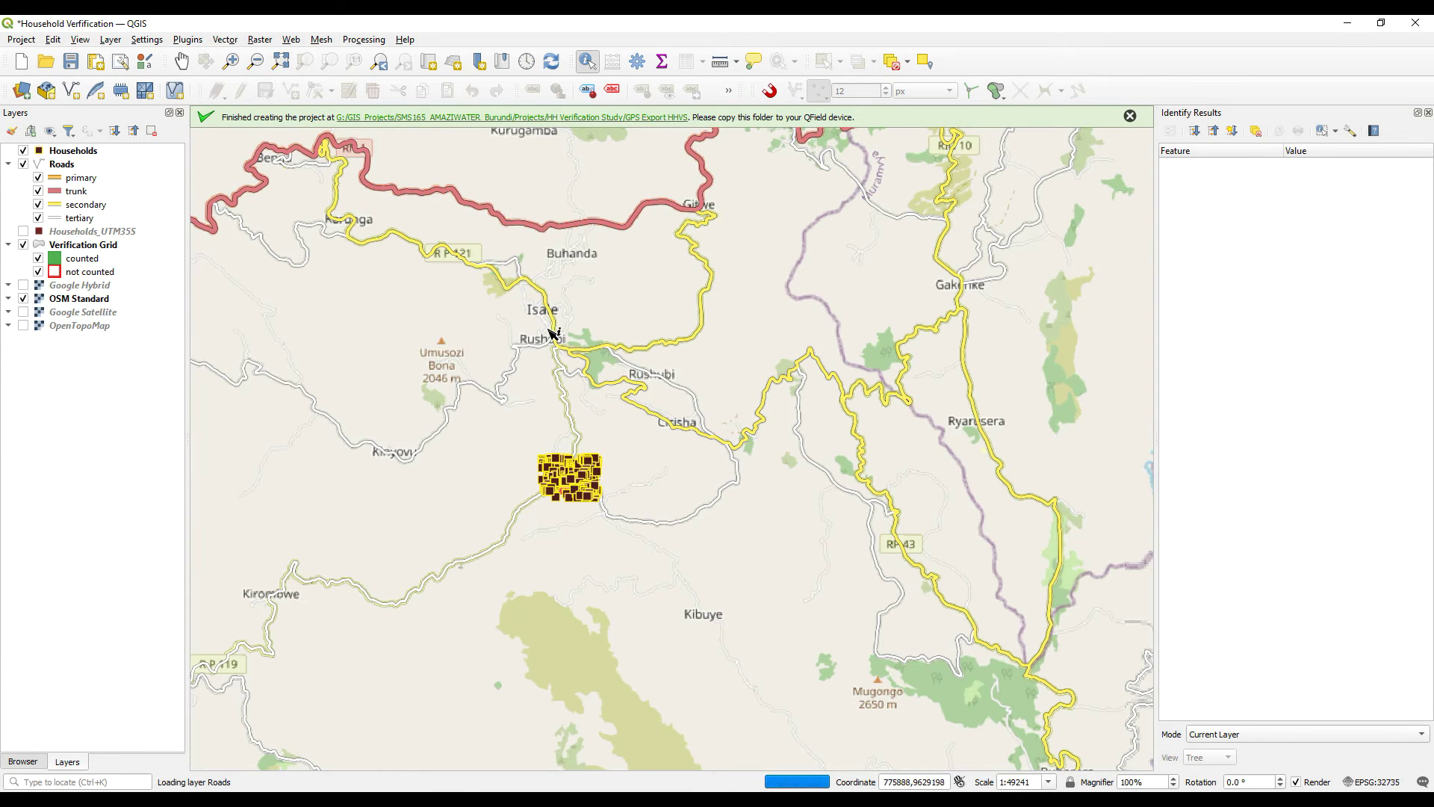
{"action": "left_click", "coordinate": [23, 151]}
{"action": "scroll", "coordinate": [569, 479], "scroll_direction": "up", "scroll_amount": 1}
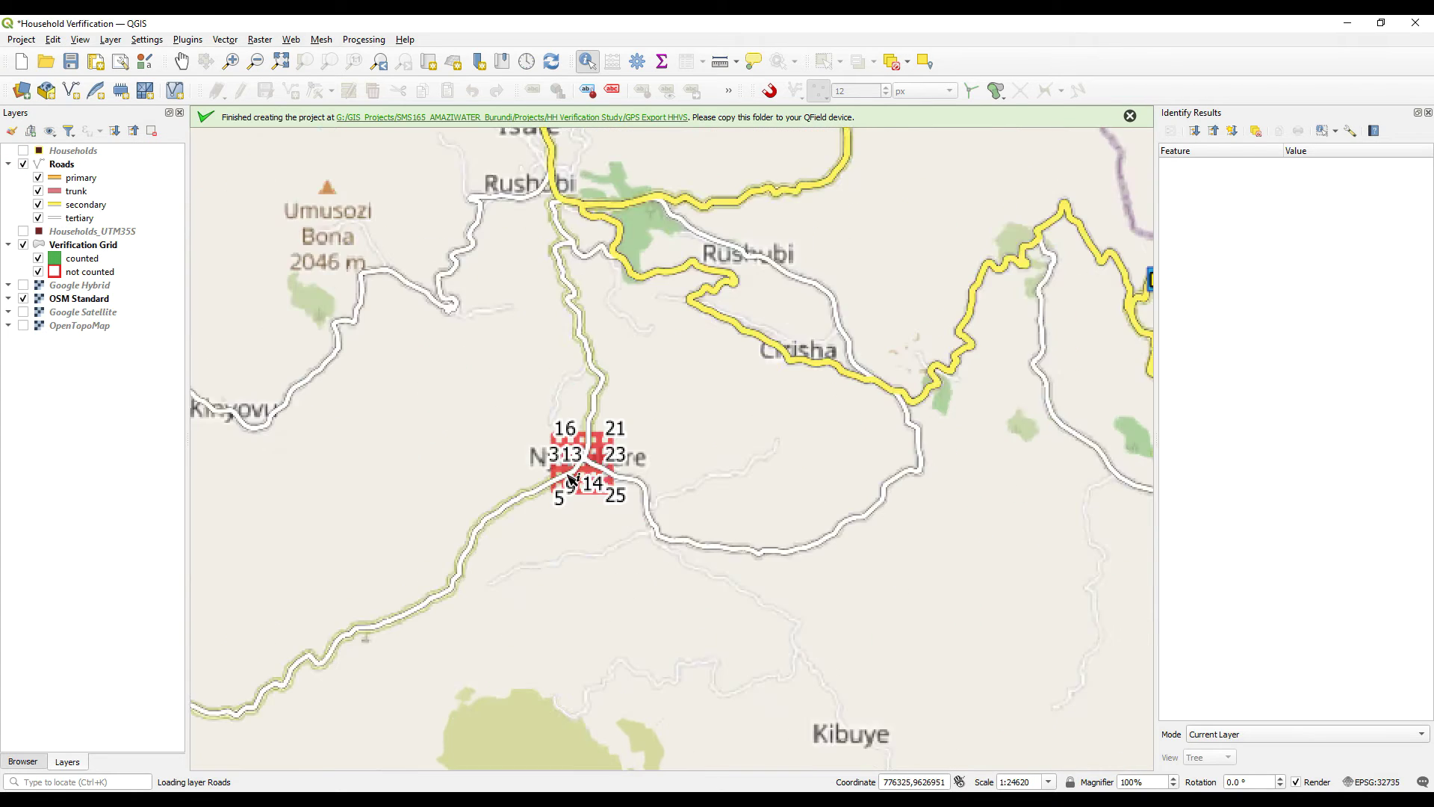
{"action": "scroll", "coordinate": [568, 471], "scroll_direction": "up", "scroll_amount": 1}
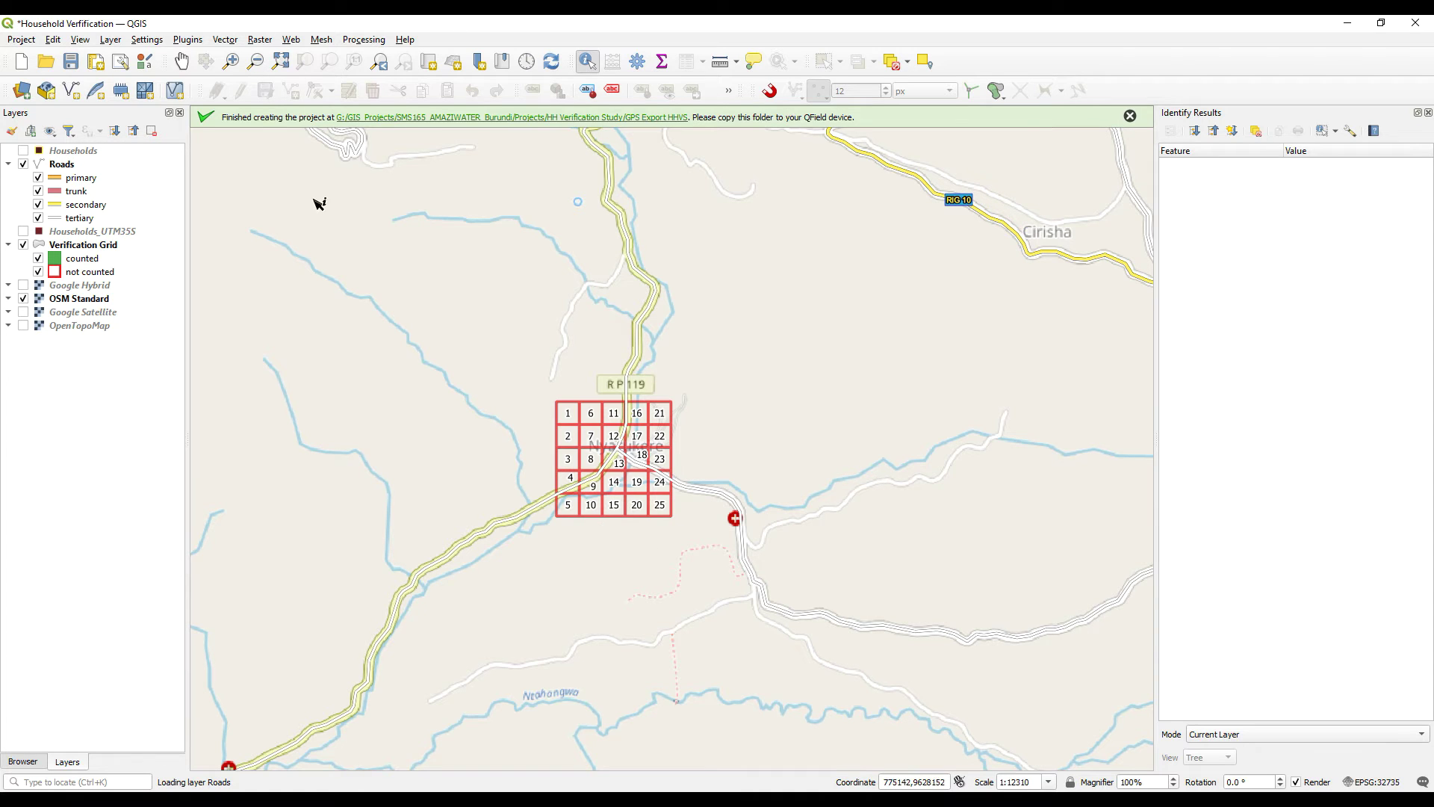
{"action": "left_click", "coordinate": [182, 61]}
{"action": "left_click_drag", "start_coordinate": [420, 572], "coordinate": [717, 321]}
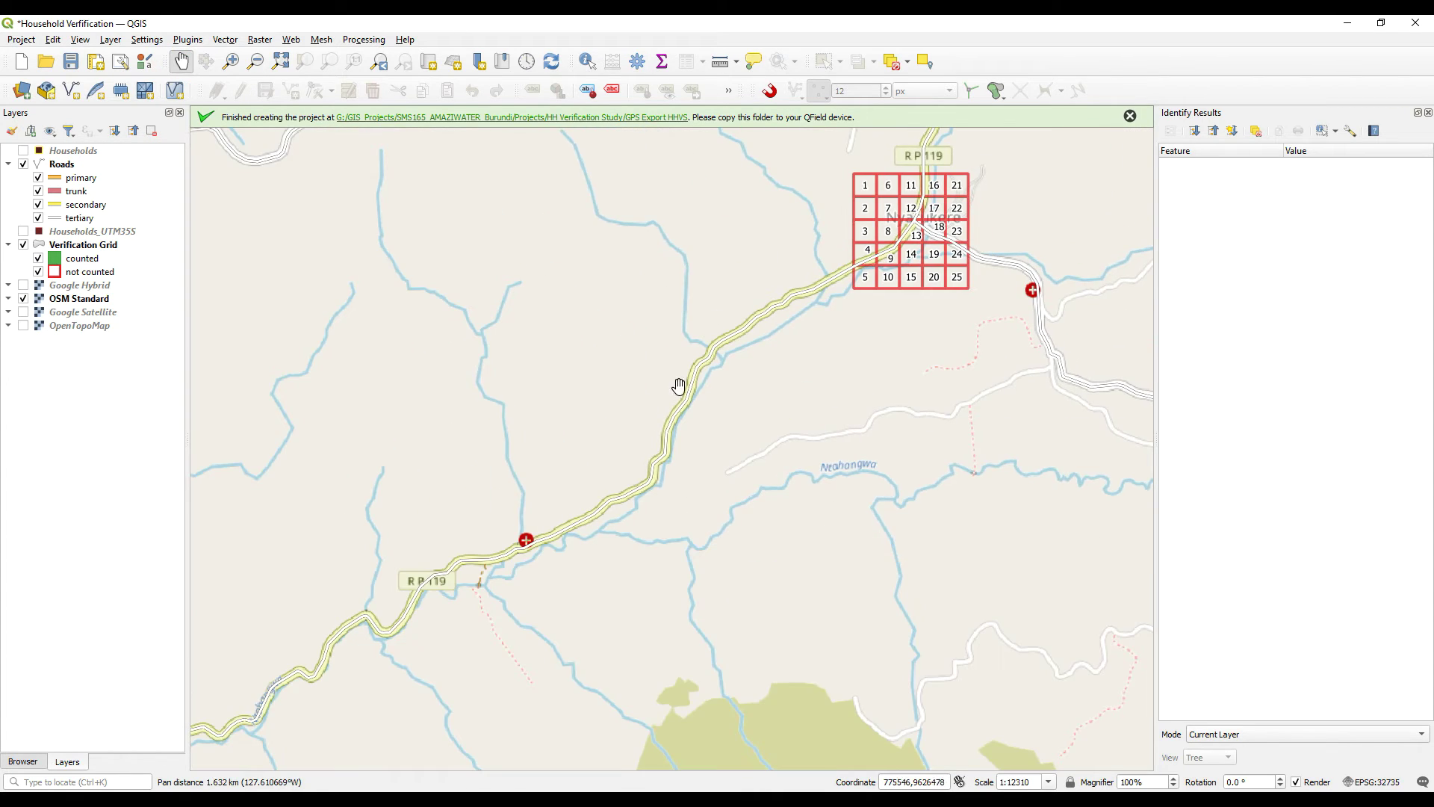
{"action": "scroll", "coordinate": [643, 480], "scroll_direction": "down", "scroll_amount": 1}
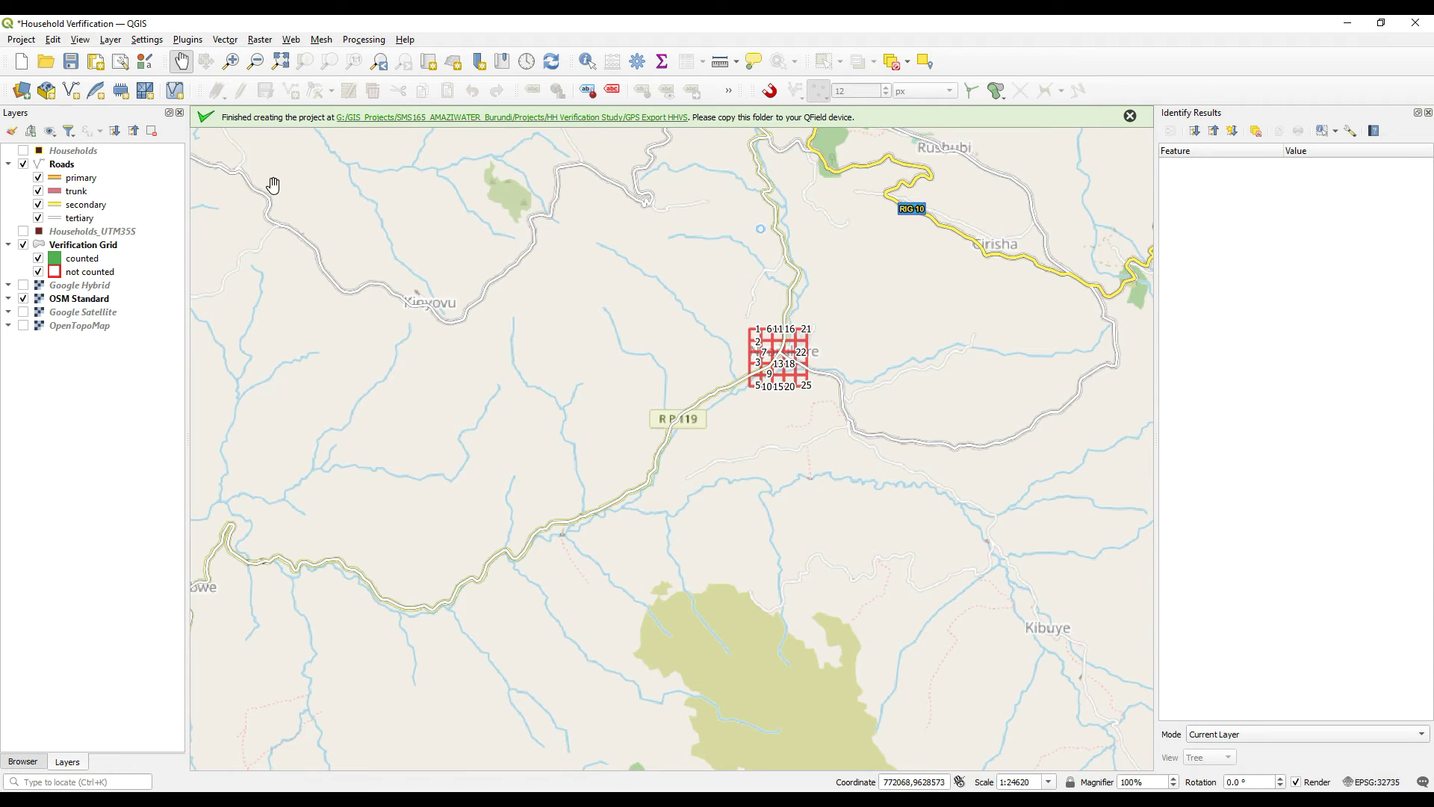
{"action": "left_click", "coordinate": [72, 244]}
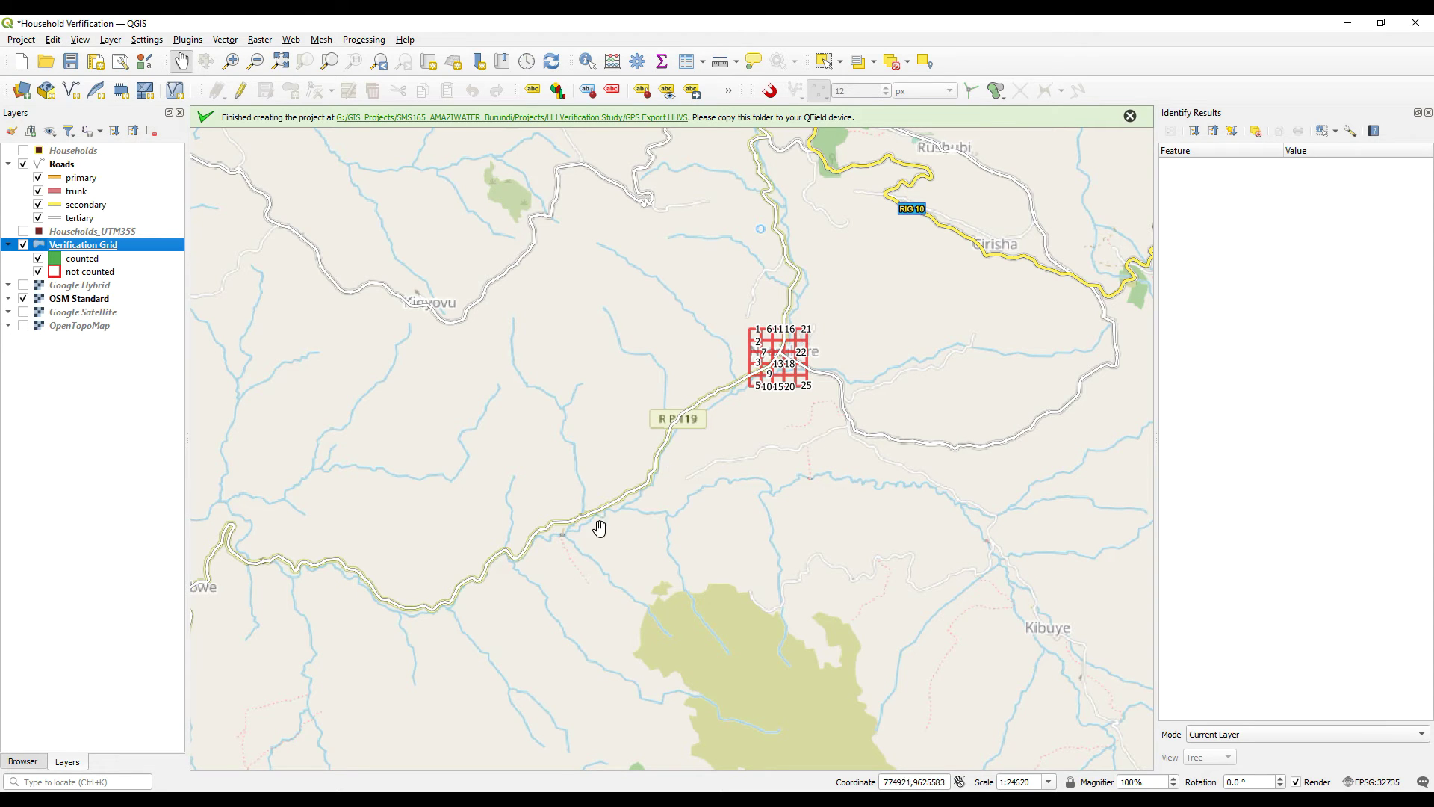
{"action": "left_click_drag", "start_coordinate": [330, 724], "coordinate": [441, 583]}
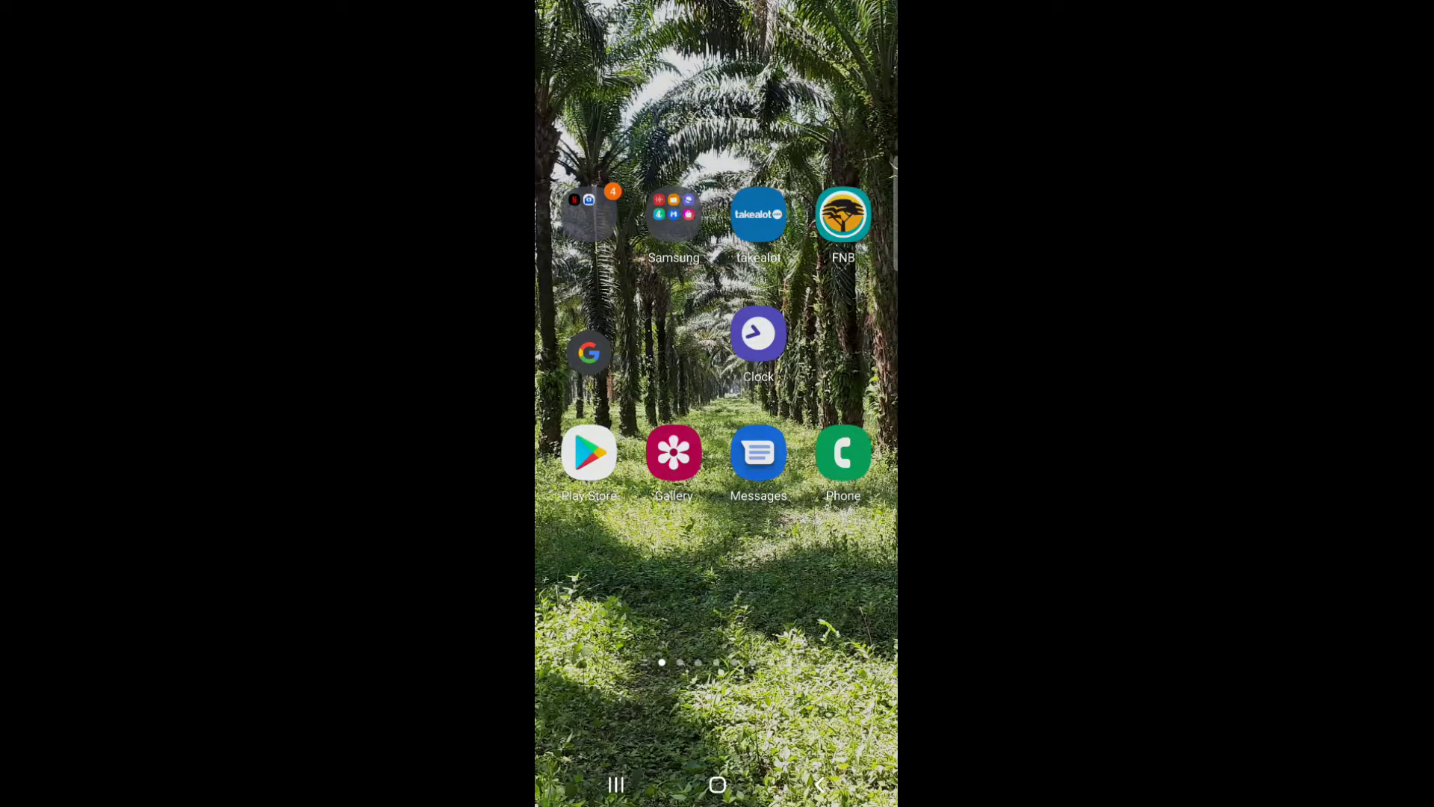
- Launch QField and open Household Verfification_qfield.qgs from Internal storage > Documents > GPS Export HHVS
{"action": "left_click_drag", "start_coordinate": [806, 582], "coordinate": [597, 583]}
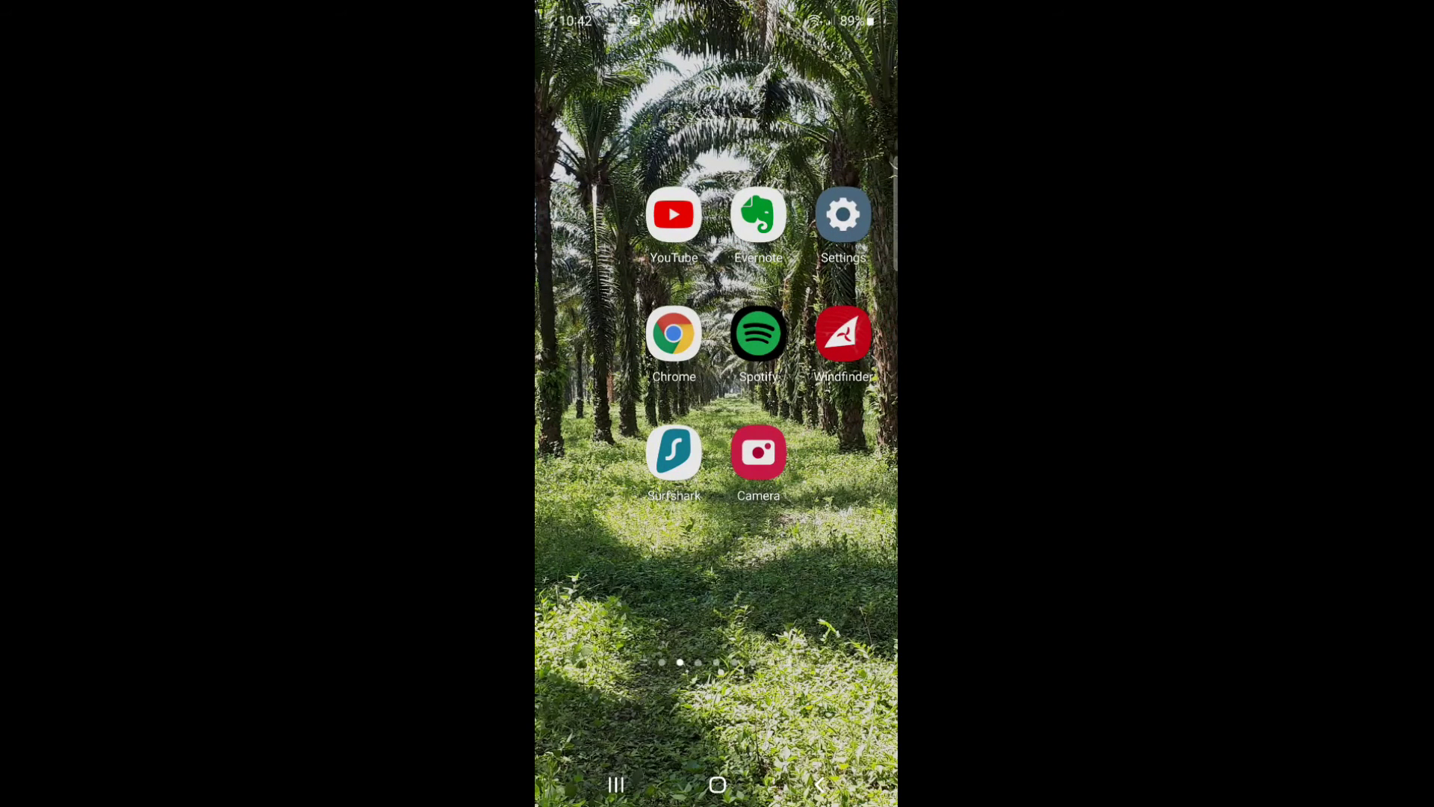
{"action": "left_click_drag", "start_coordinate": [808, 585], "coordinate": [597, 585]}
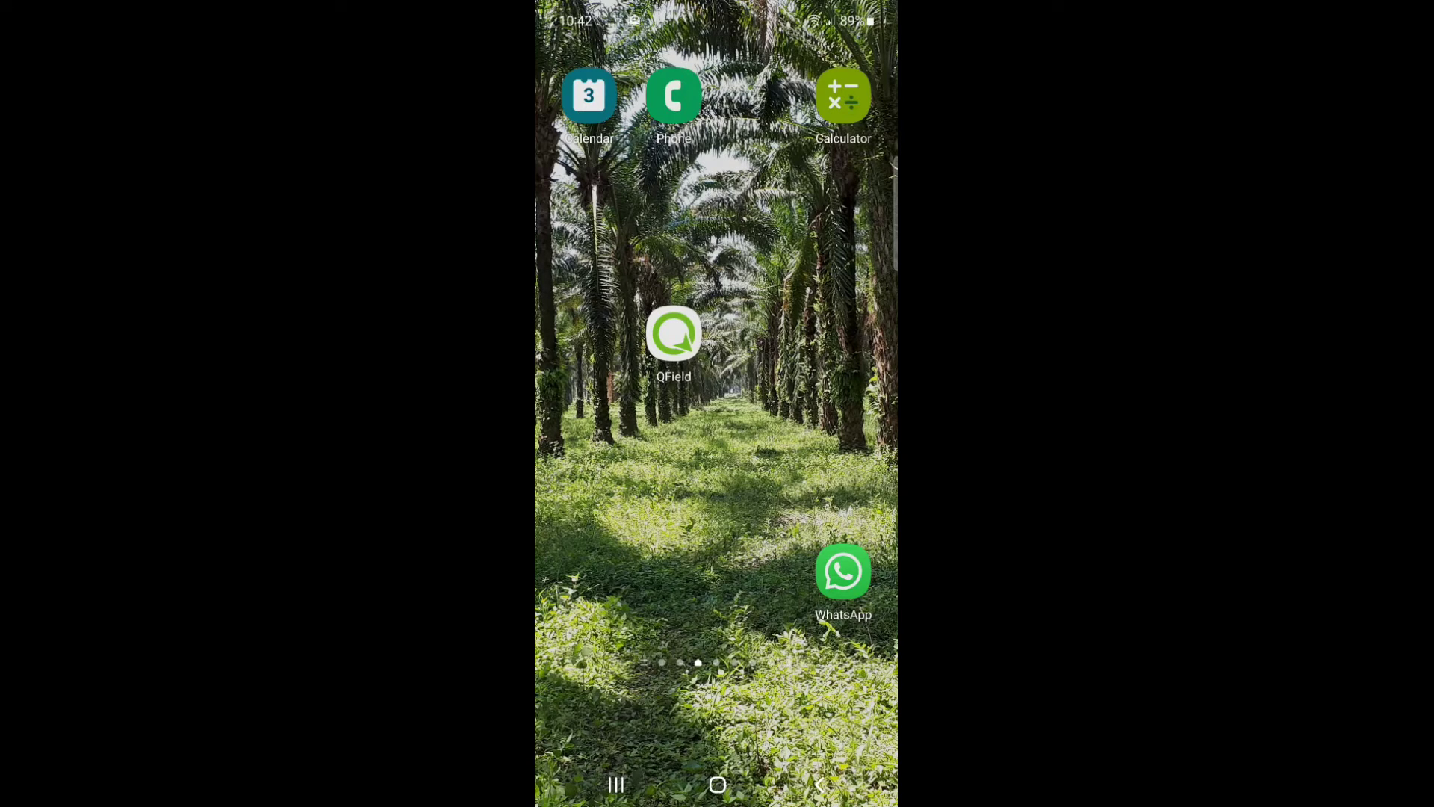
{"action": "left_click", "coordinate": [673, 333]}
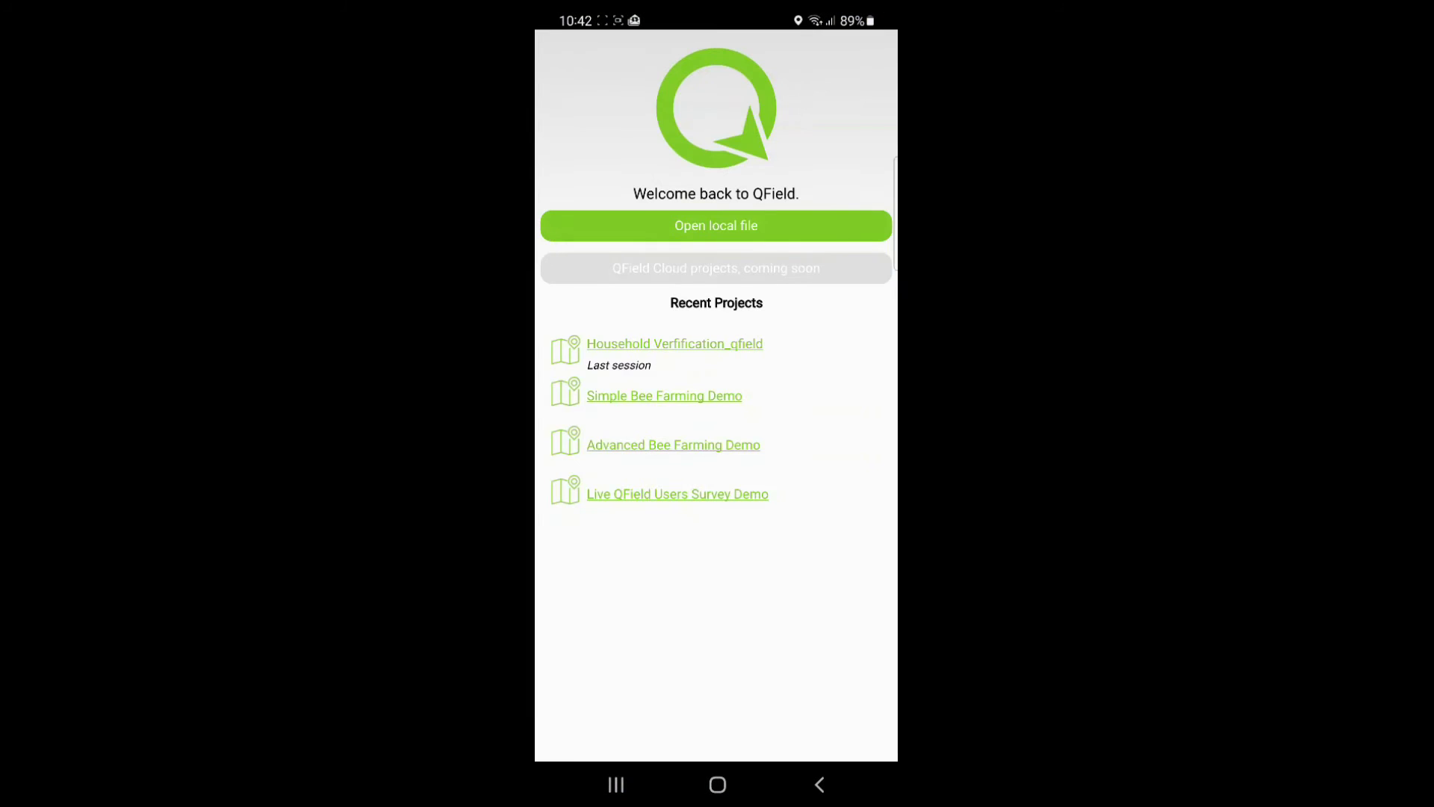
{"action": "left_click", "coordinate": [716, 226]}
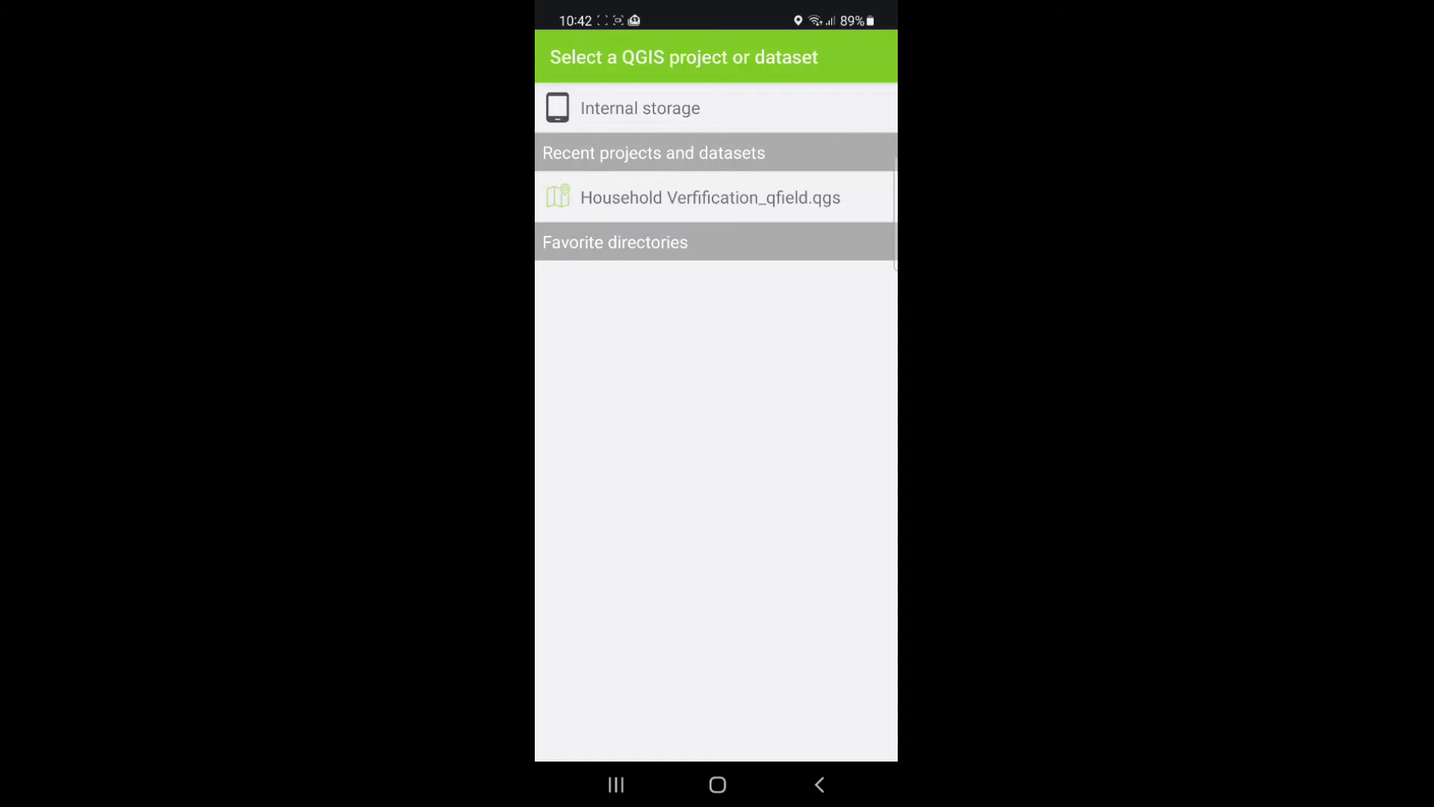
{"action": "left_click", "coordinate": [640, 108]}
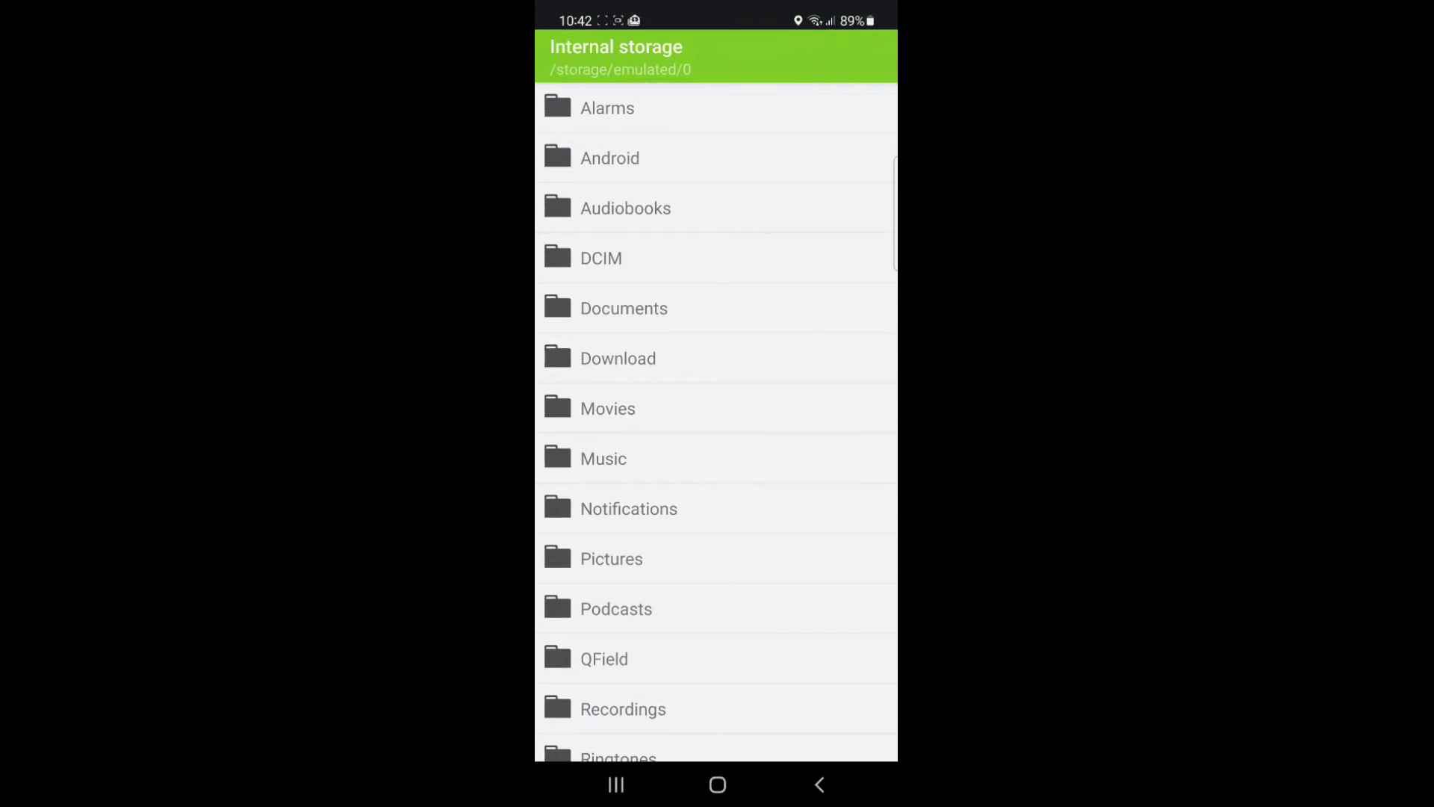
{"action": "left_click", "coordinate": [657, 308]}
{"action": "left_click", "coordinate": [648, 108]}
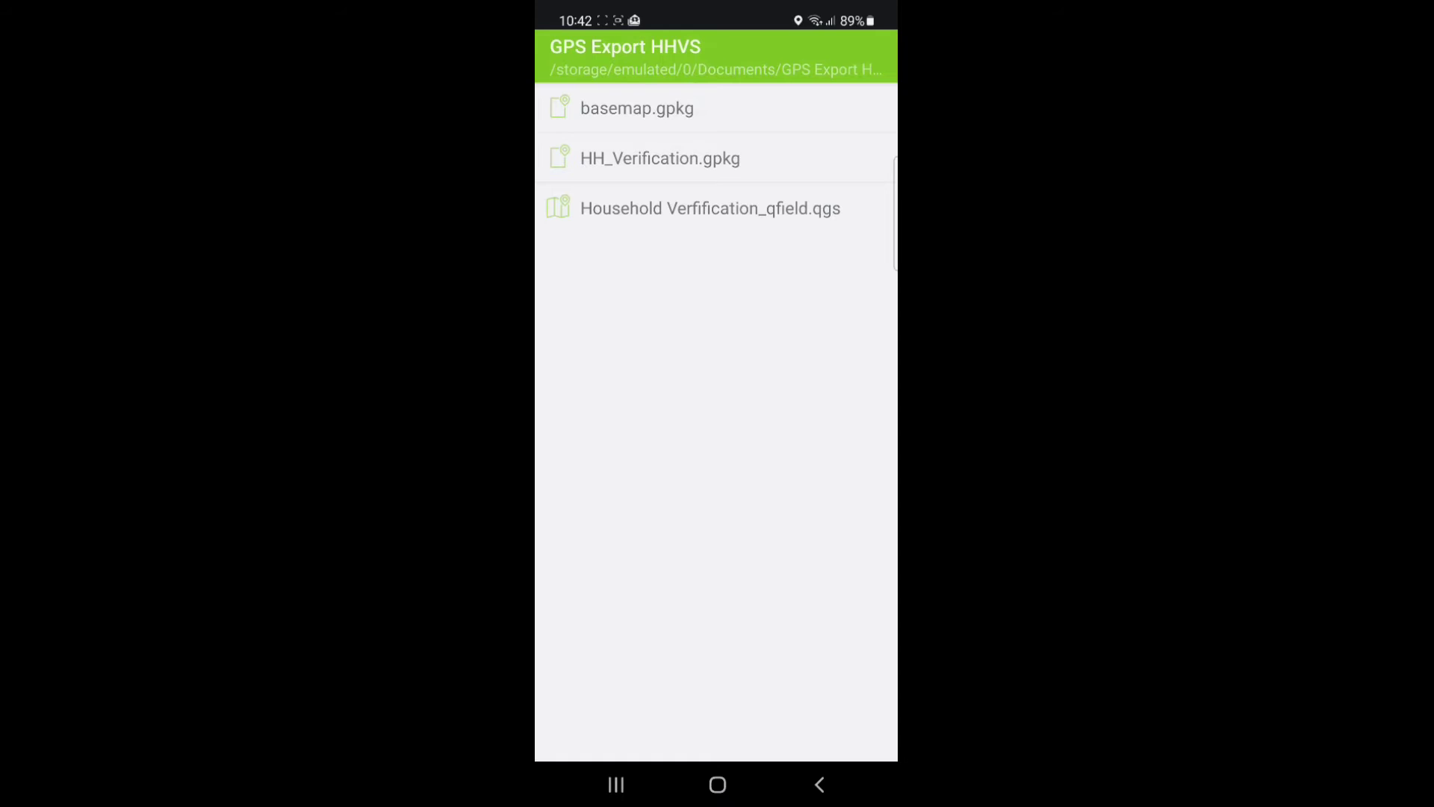
{"action": "left_click", "coordinate": [709, 209]}
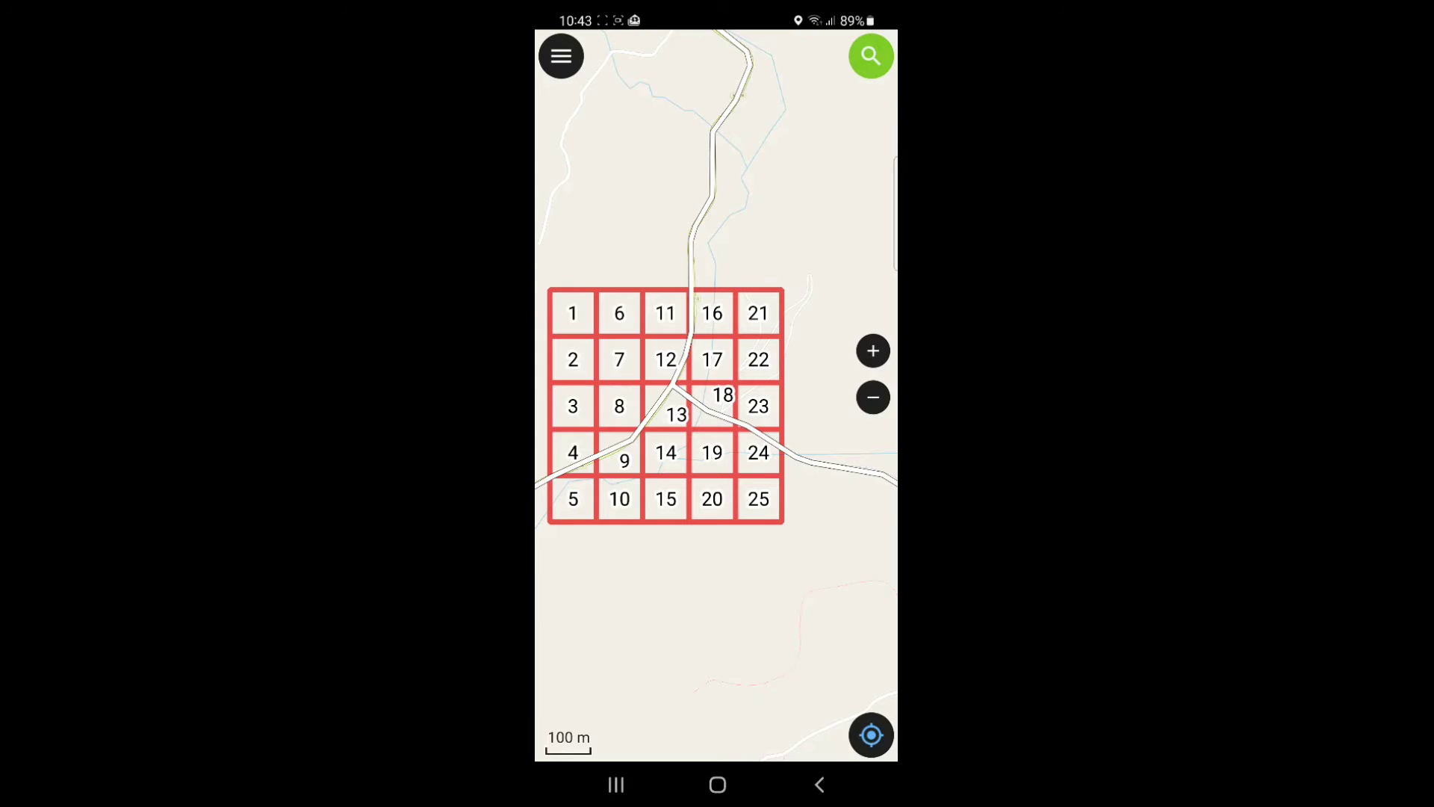
- Untick Show on map for the OSM Standard layer to reveal satellite imagery under the grid
{"action": "left_click_drag", "start_coordinate": [694, 592], "coordinate": [743, 597]}
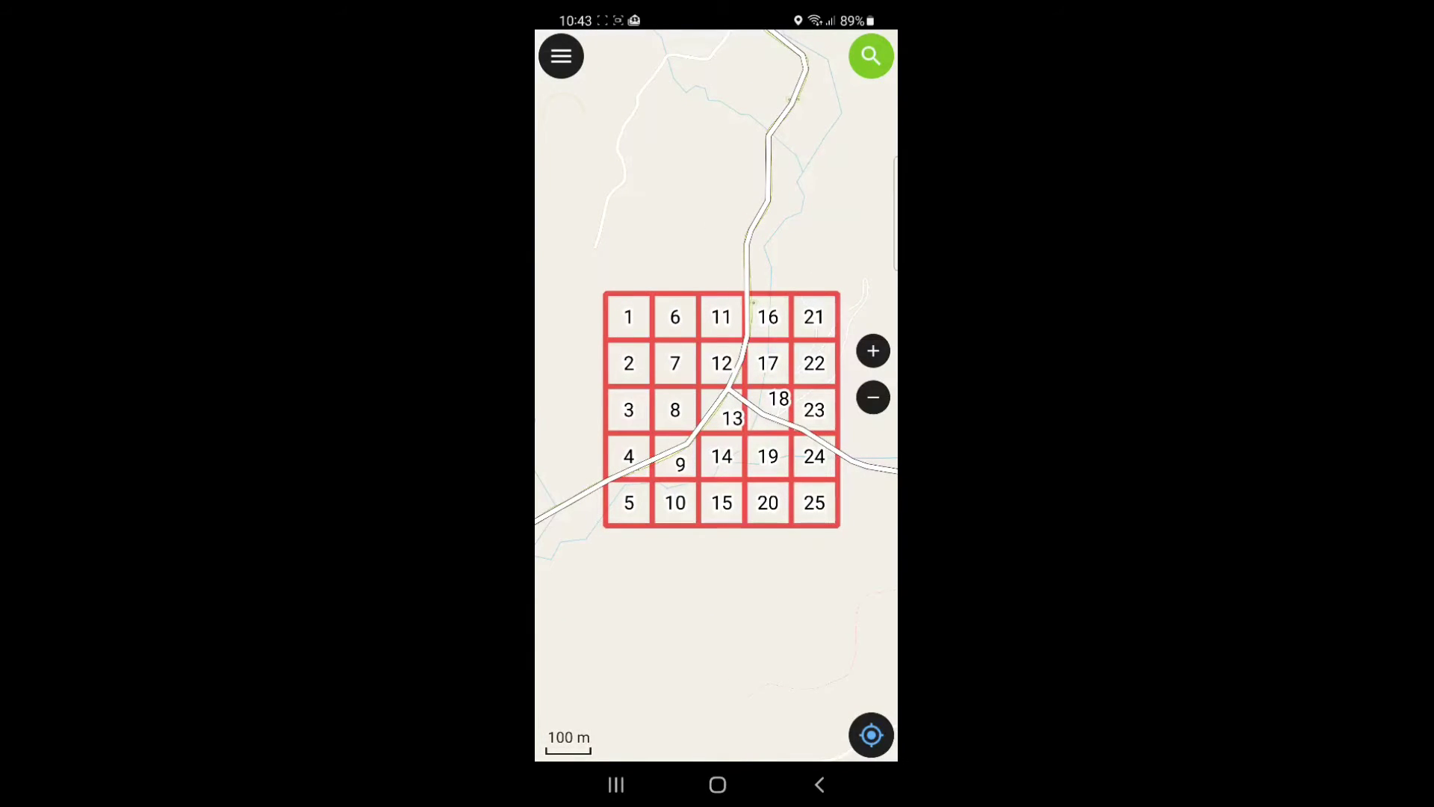
{"action": "scroll", "coordinate": [777, 554], "scroll_direction": "up", "scroll_amount": 1}
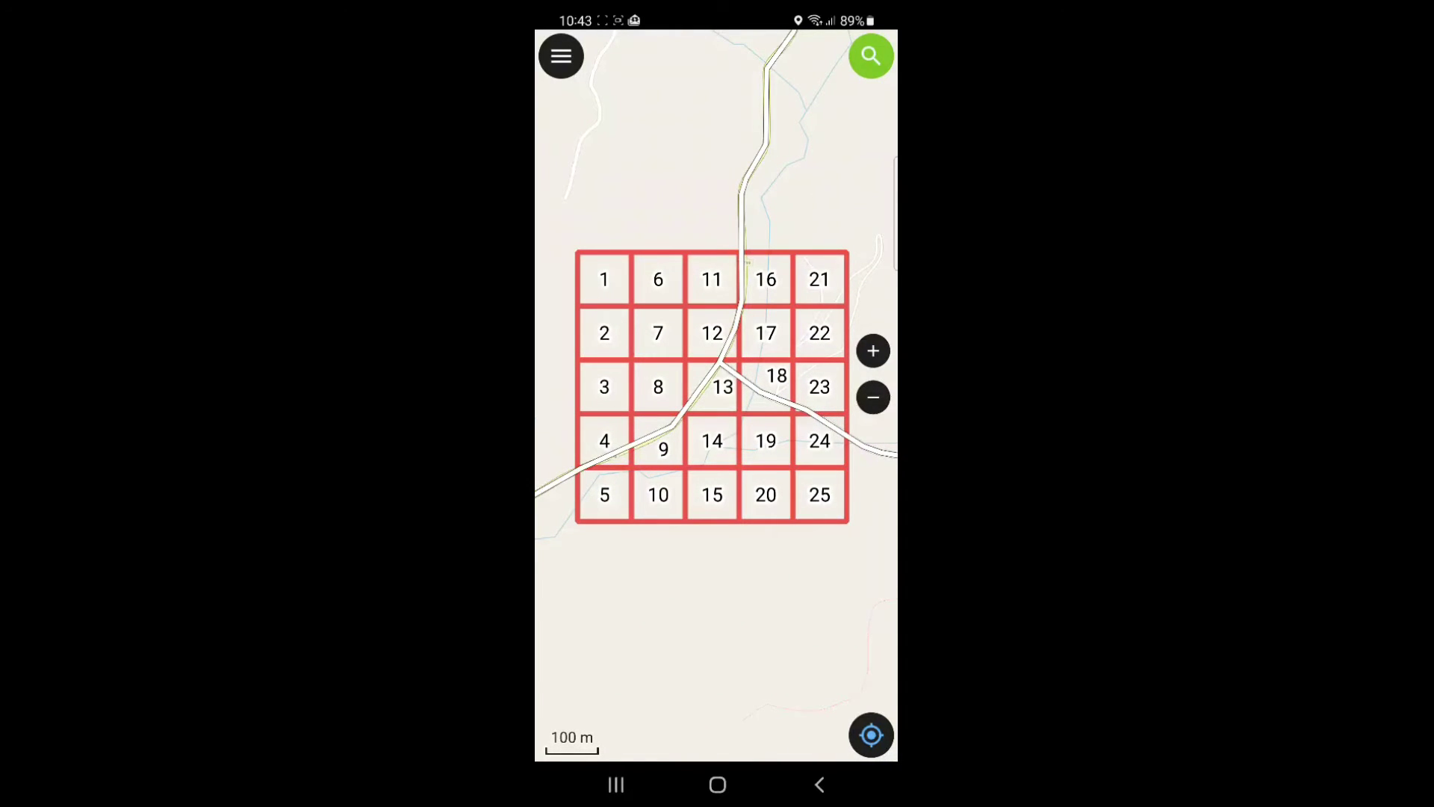
{"action": "left_click", "coordinate": [560, 55]}
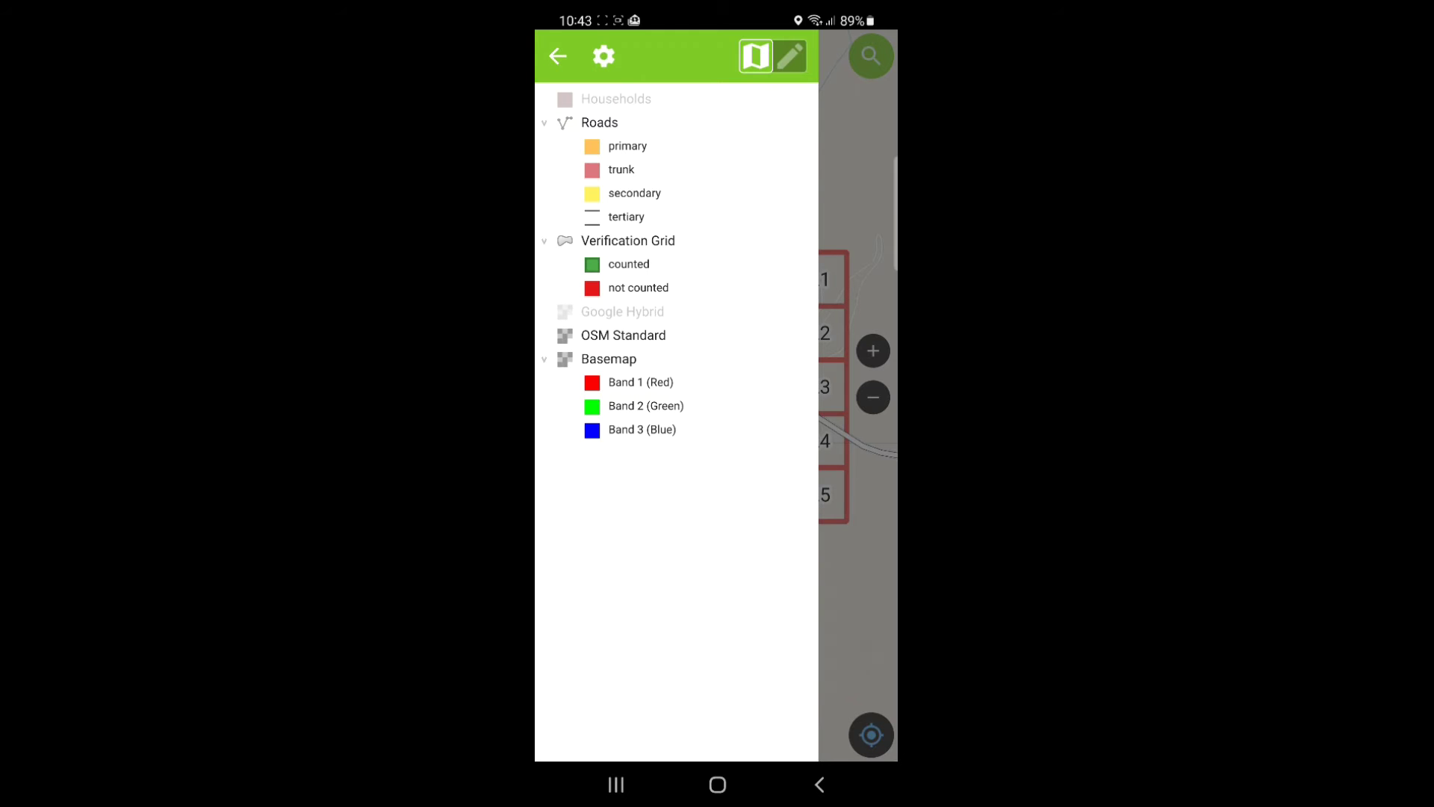
{"action": "left_click", "coordinate": [623, 334]}
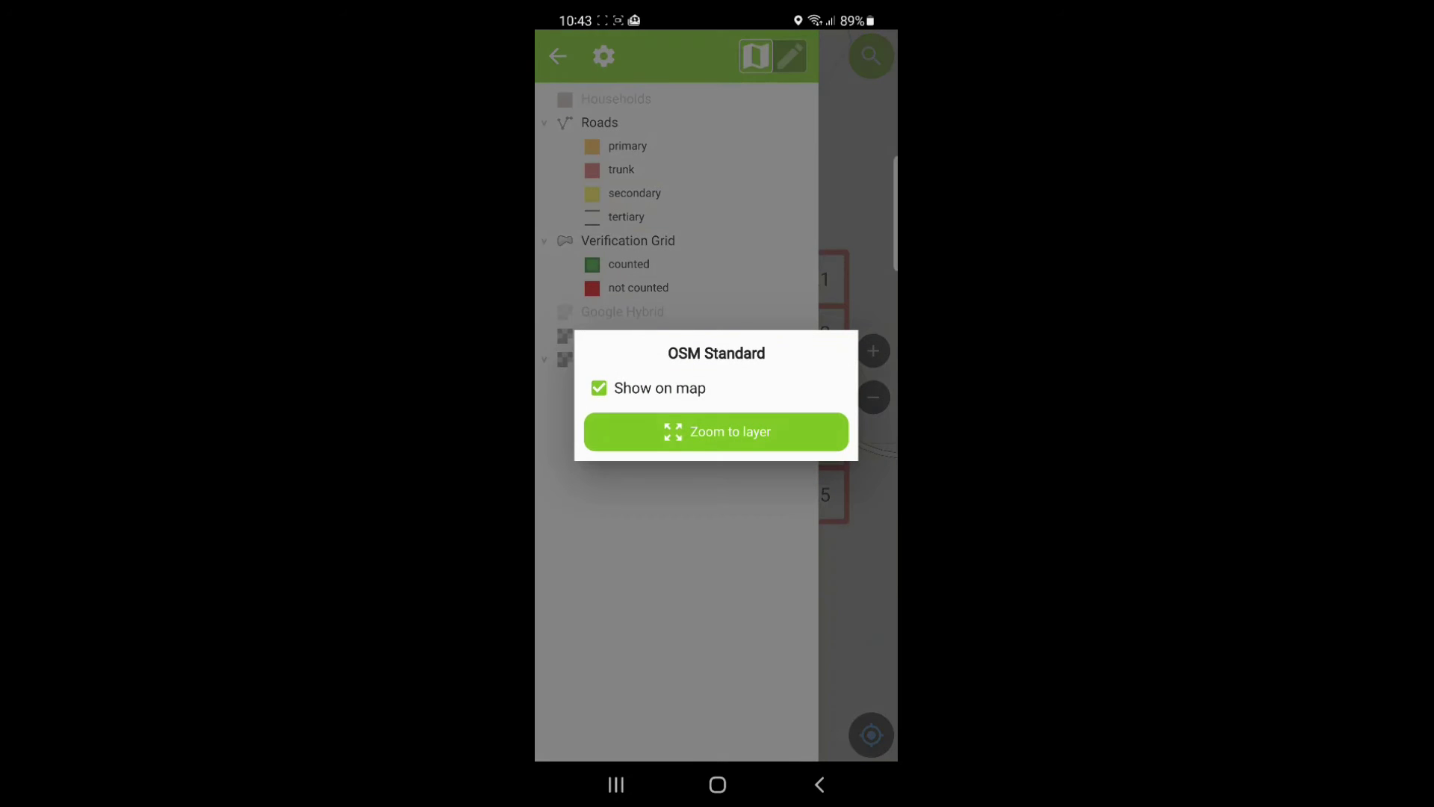
{"action": "left_click", "coordinate": [598, 388]}
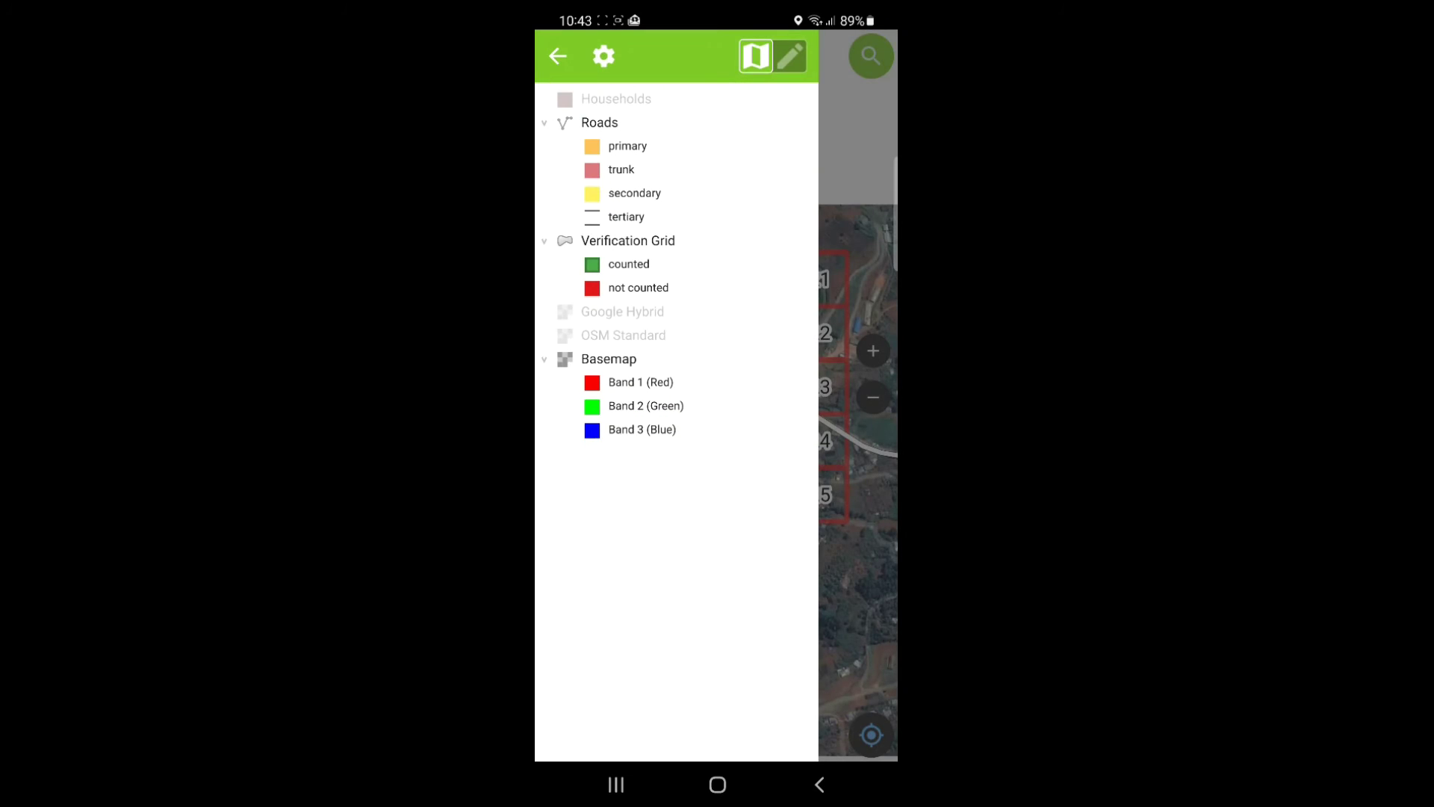
{"action": "left_click", "coordinate": [854, 567]}
{"action": "double_click", "coordinate": [641, 240]}
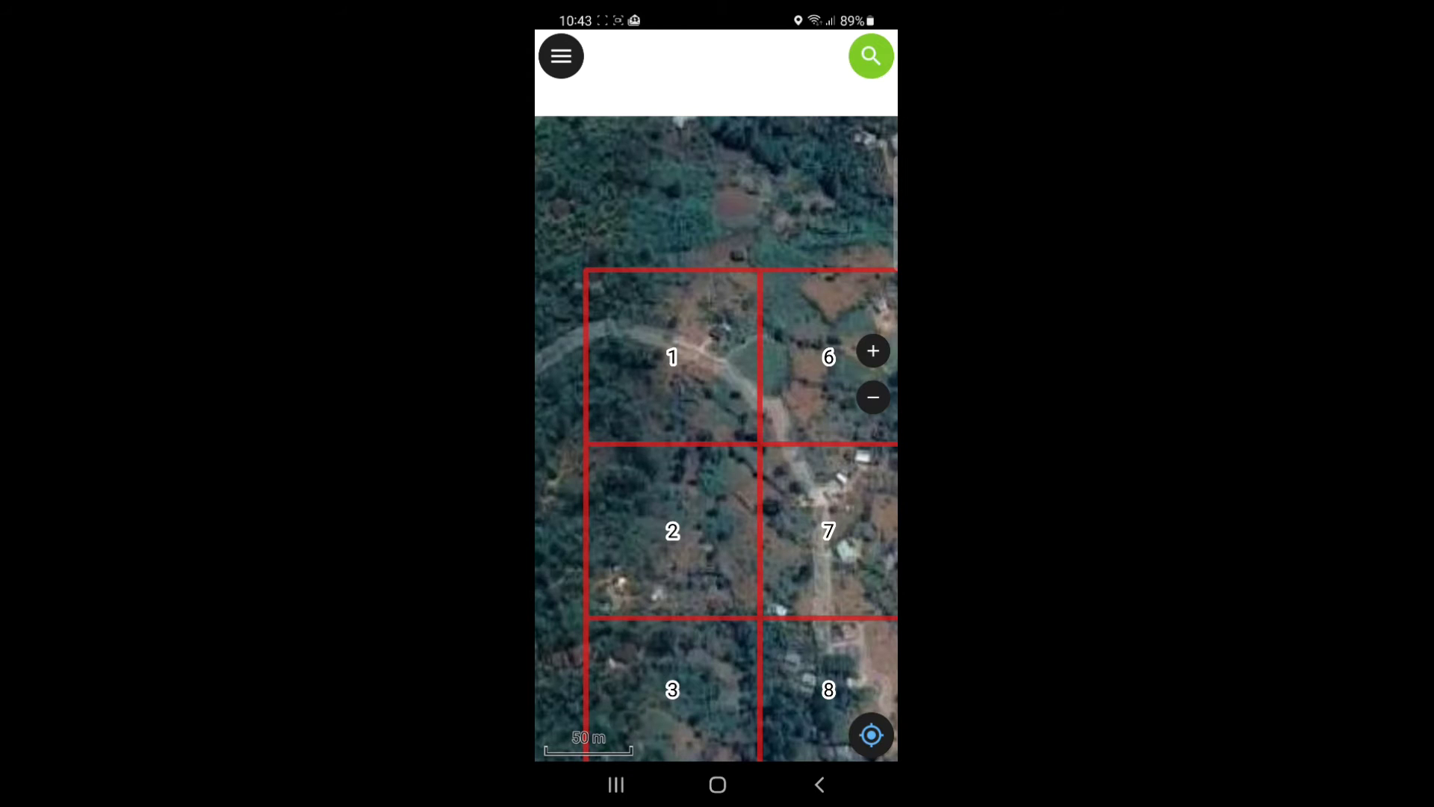
{"action": "left_click", "coordinate": [873, 397]}
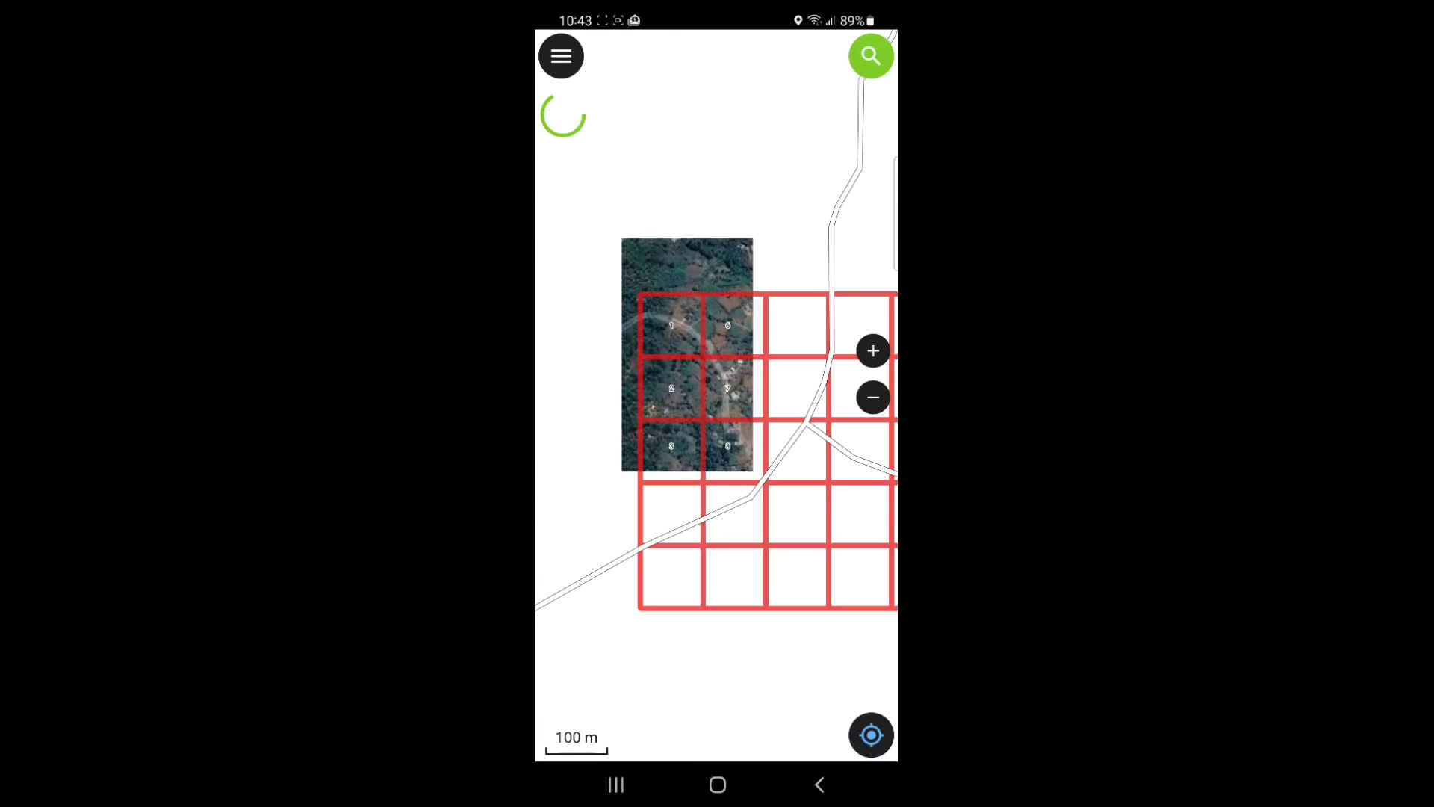
{"action": "left_click_drag", "start_coordinate": [746, 523], "coordinate": [655, 511]}
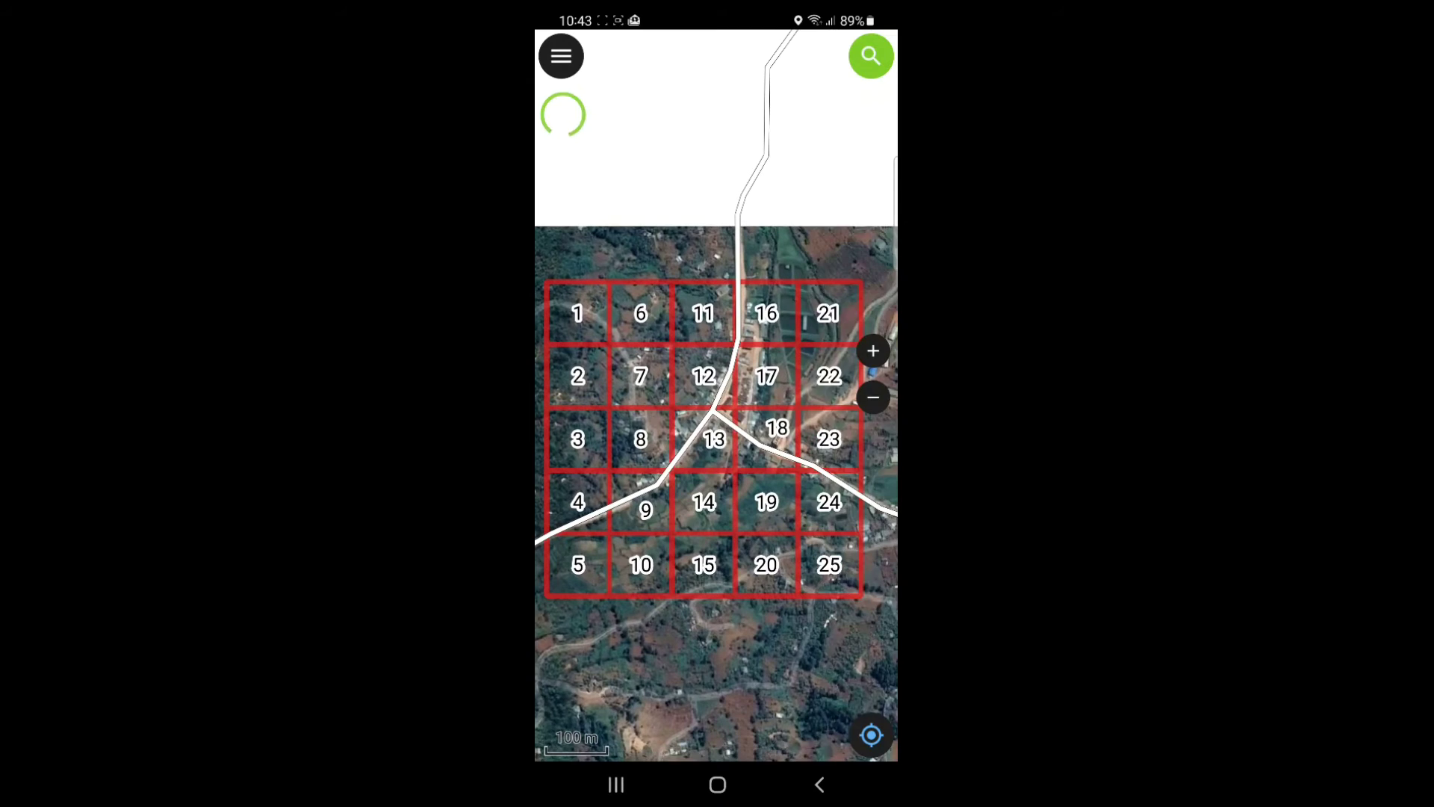
- Show the Households points briefly, then hide them again from the layers drawer
{"action": "left_click", "coordinate": [561, 56]}
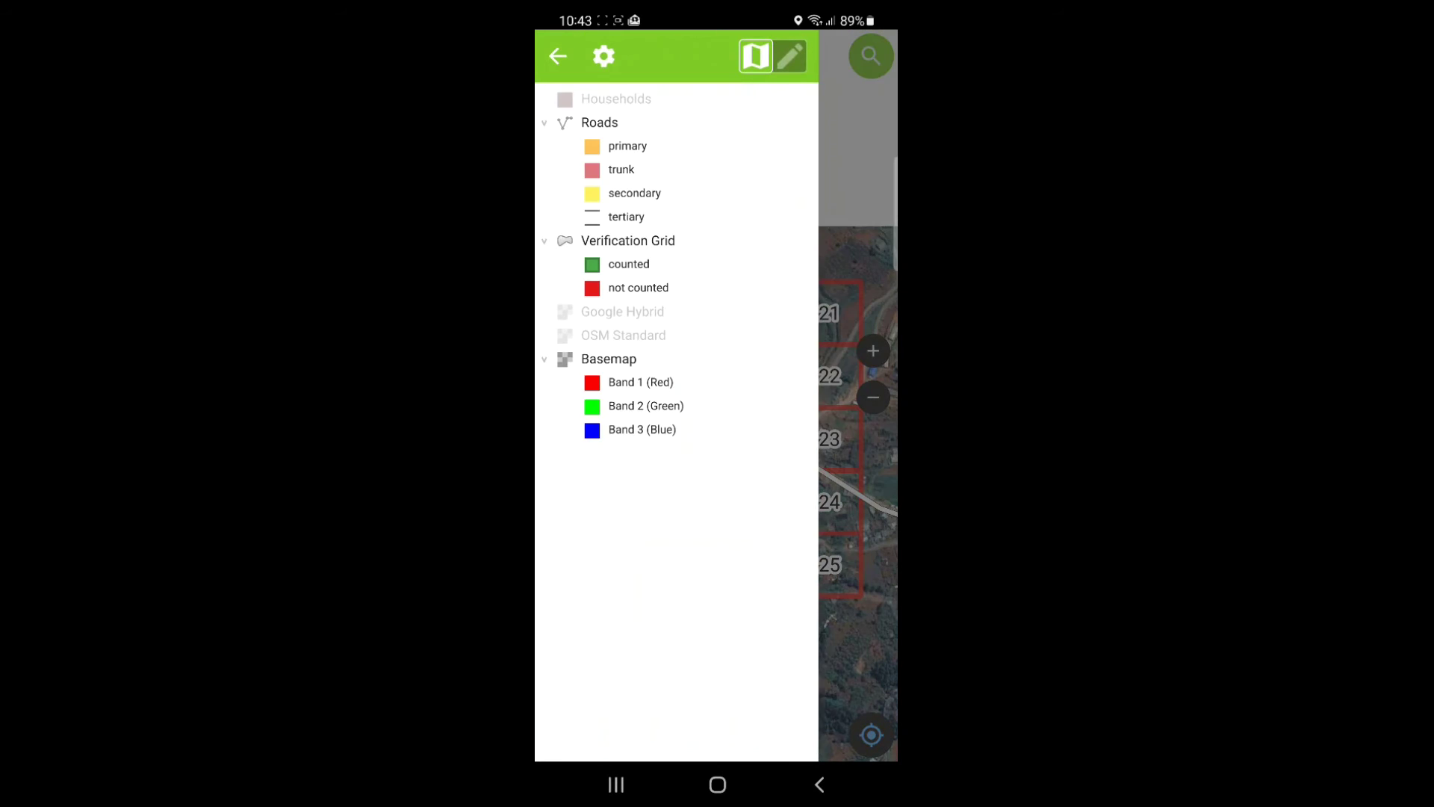
{"action": "left_click", "coordinate": [640, 100]}
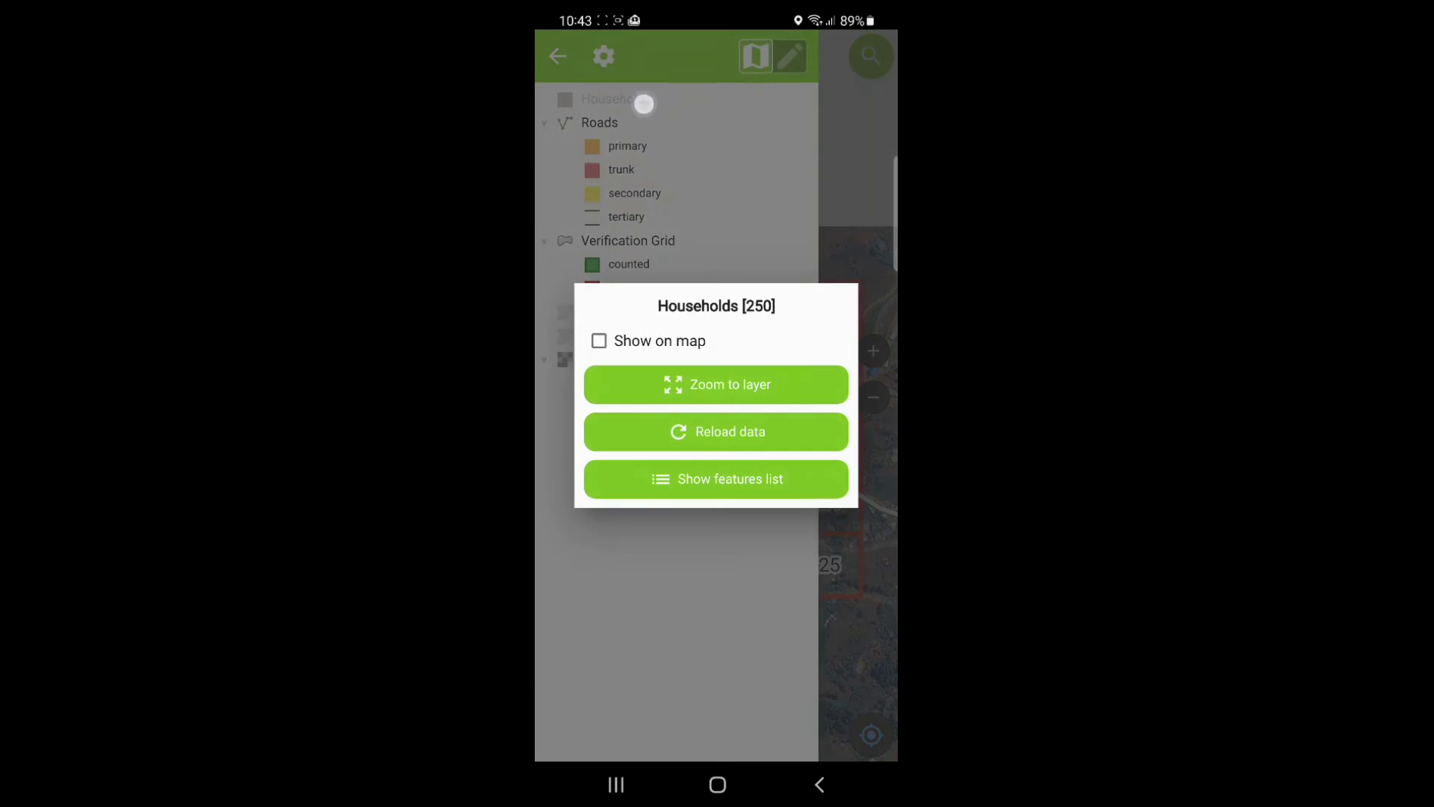
{"action": "left_click", "coordinate": [598, 341]}
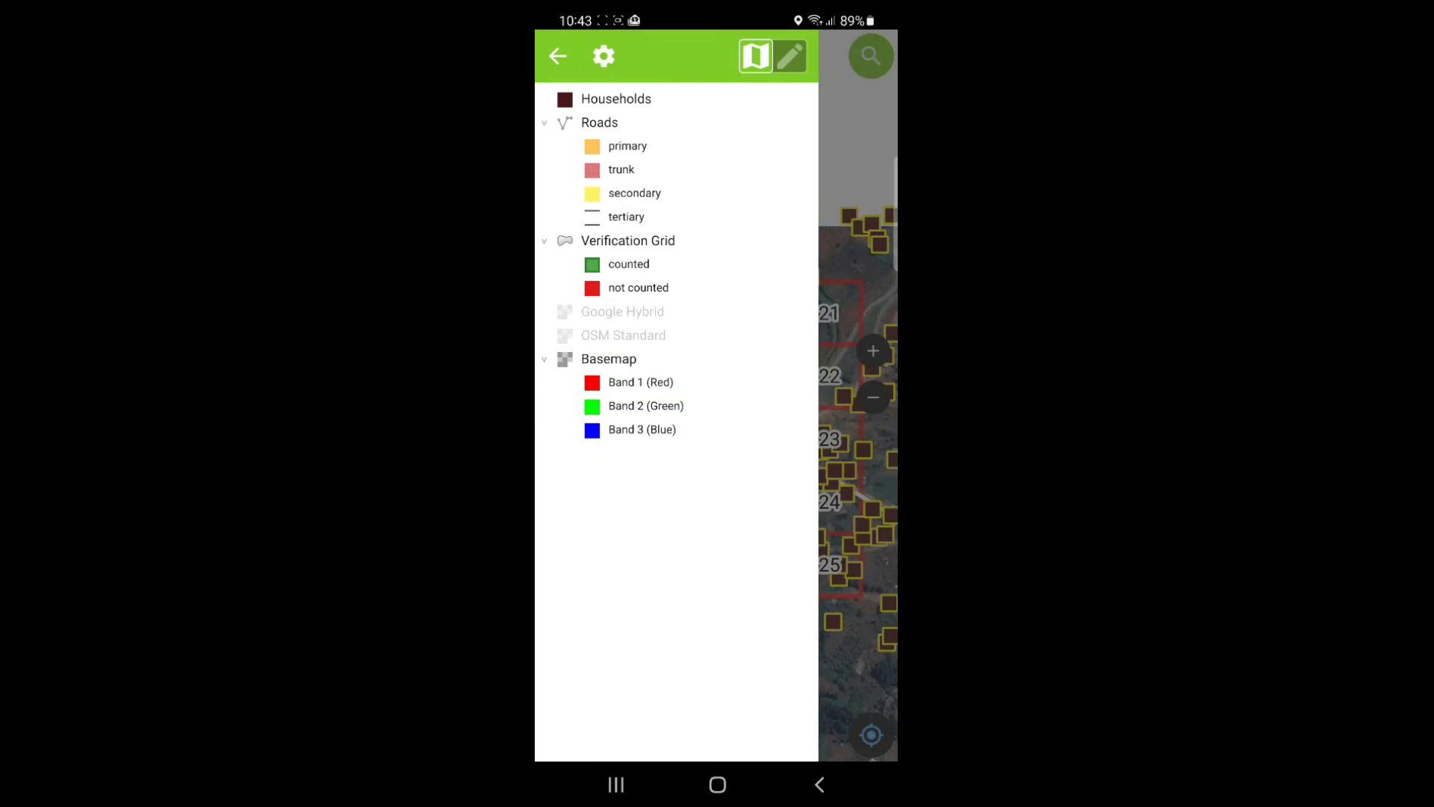
{"action": "left_click", "coordinate": [558, 56]}
{"action": "left_click", "coordinate": [561, 56]}
{"action": "left_click", "coordinate": [616, 99]}
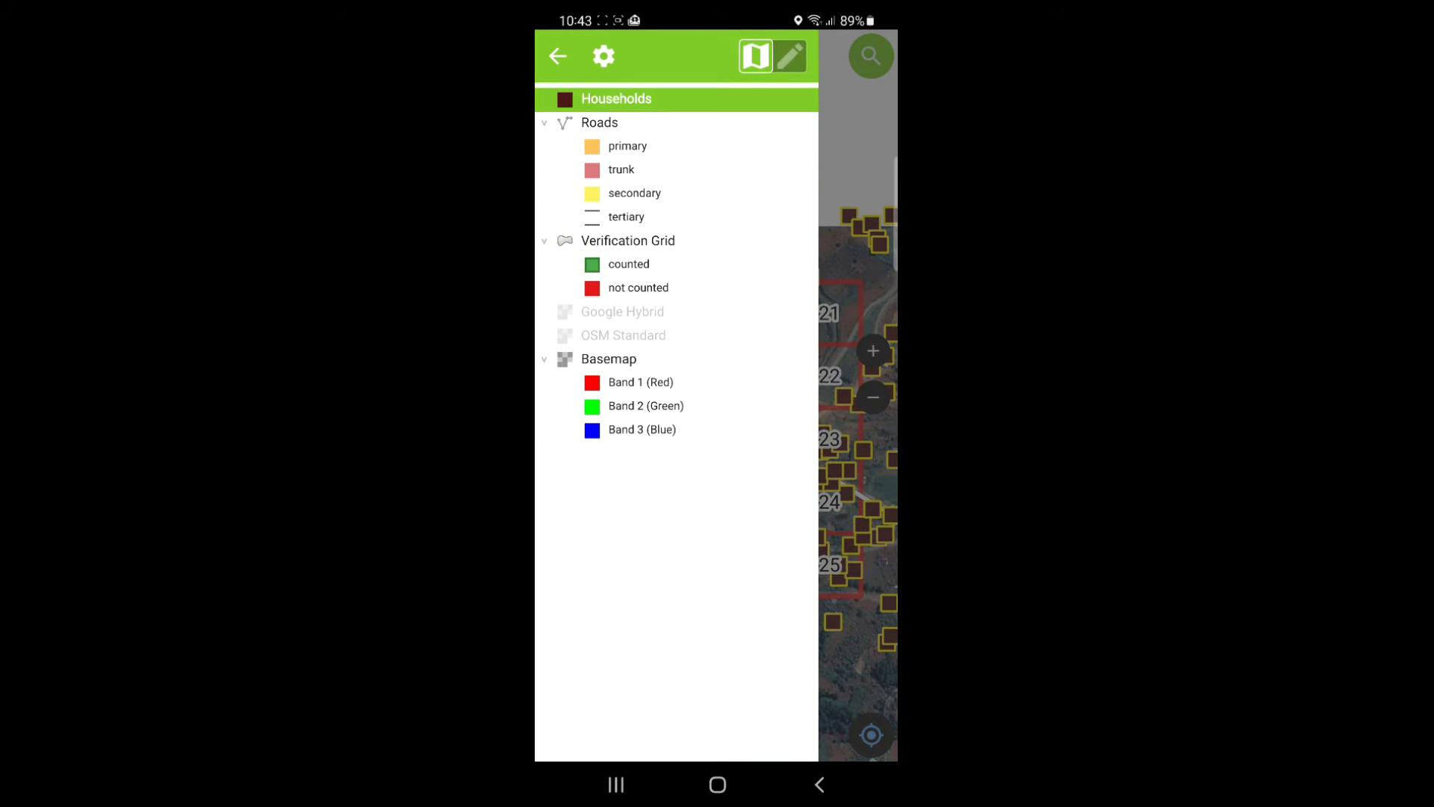
{"action": "left_click", "coordinate": [640, 99]}
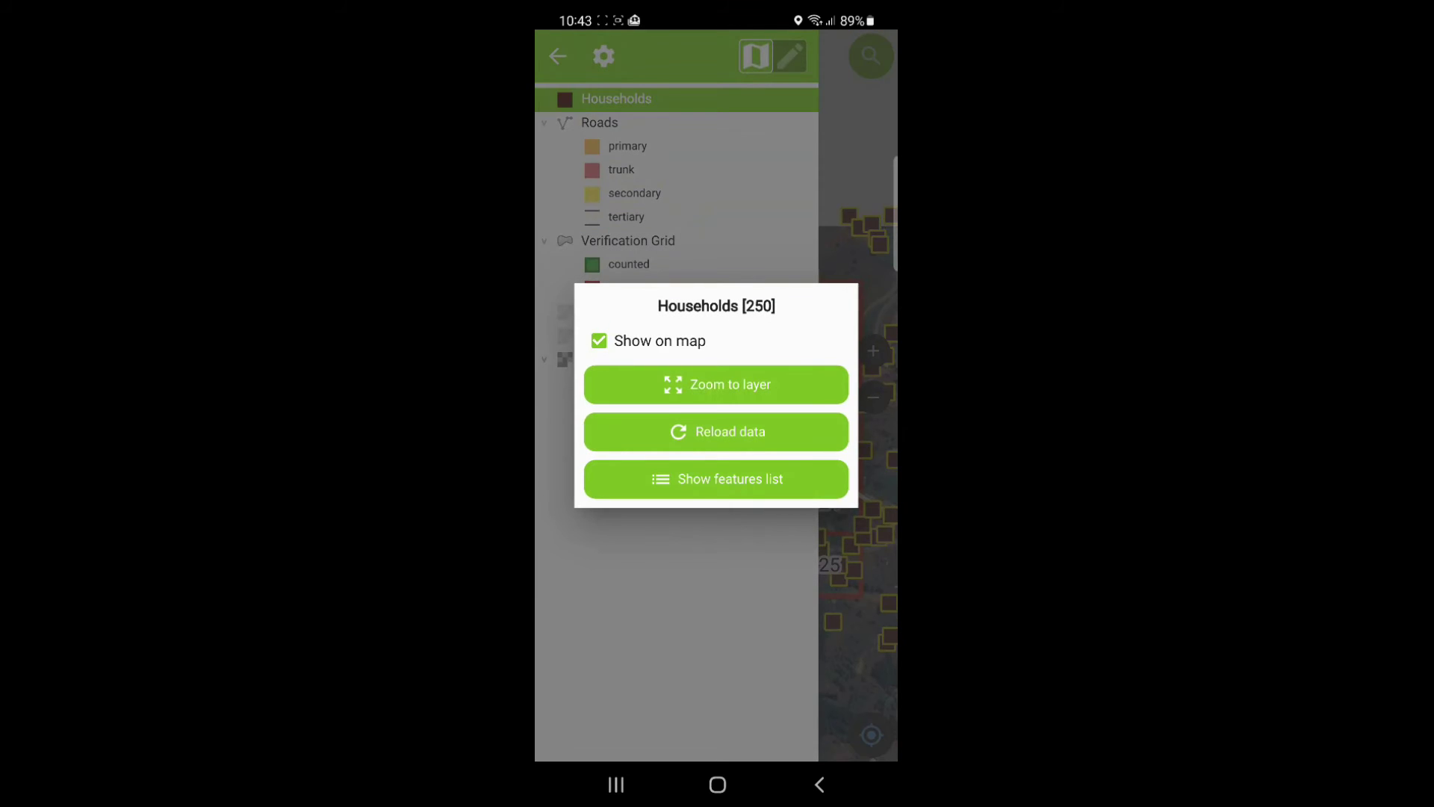
{"action": "left_click", "coordinate": [598, 336]}
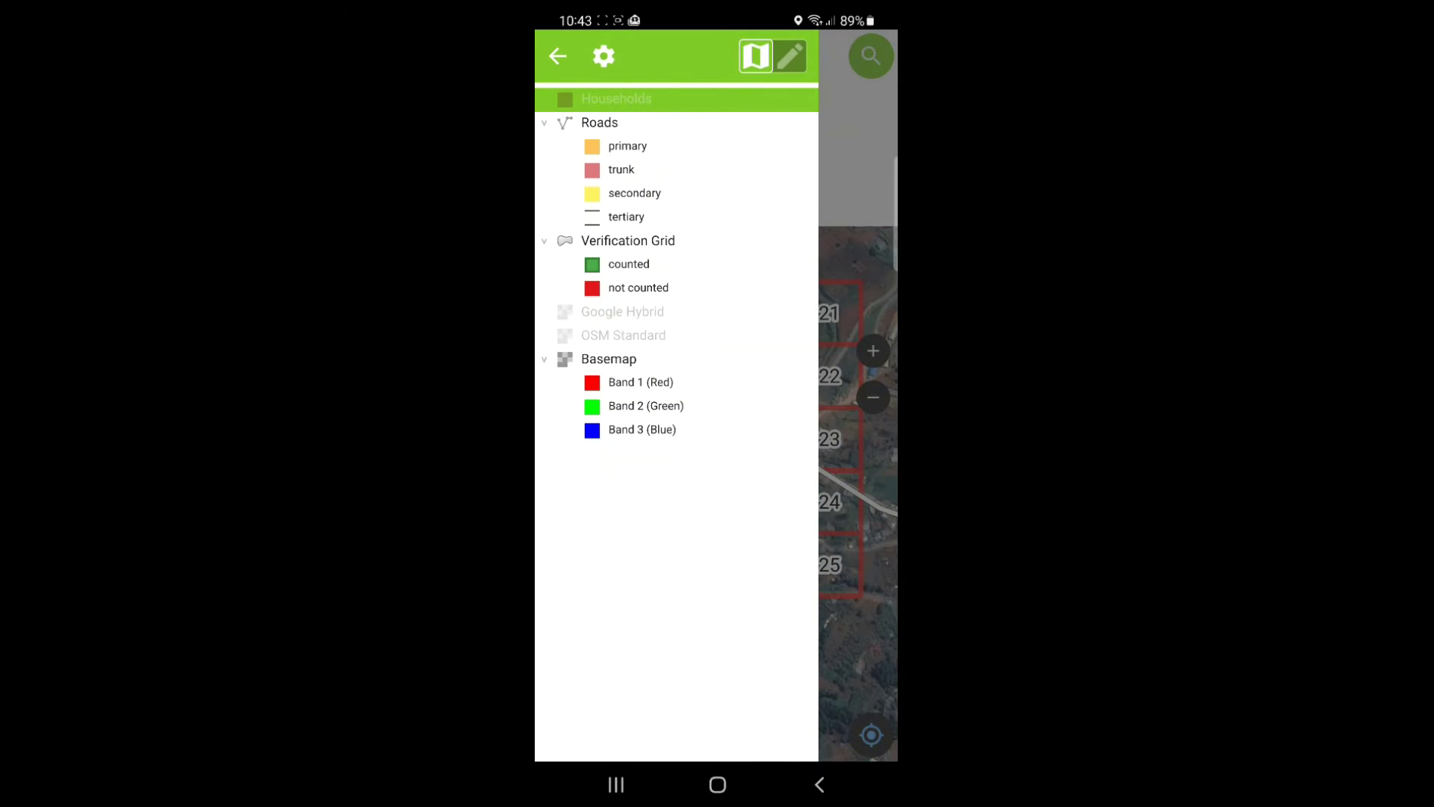
{"action": "left_click", "coordinate": [557, 56]}
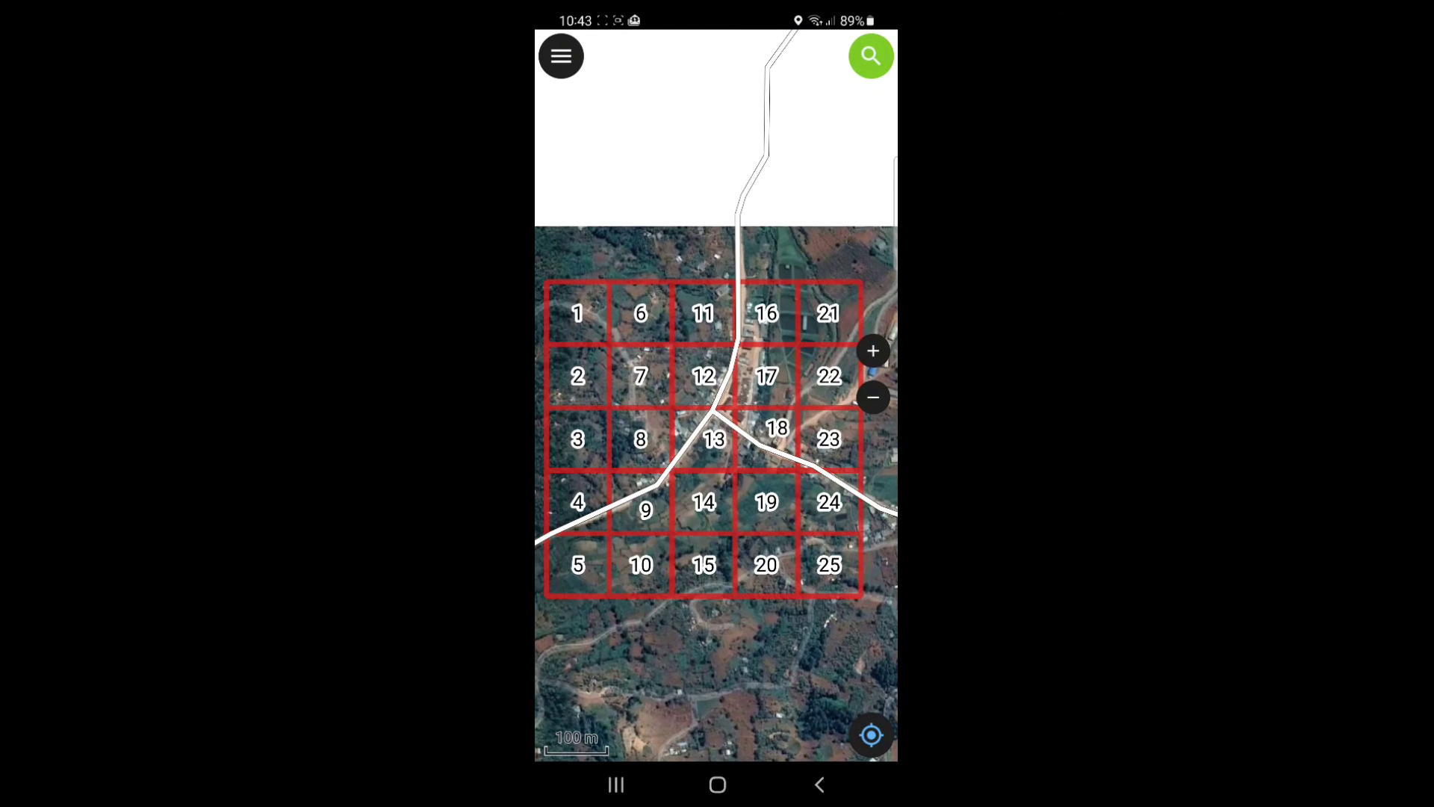
- Zoom to cell 1, make Verification Grid the active layer and switch to pencil edit mode
{"action": "scroll", "coordinate": [560, 287], "scroll_direction": "up", "scroll_amount": 5}
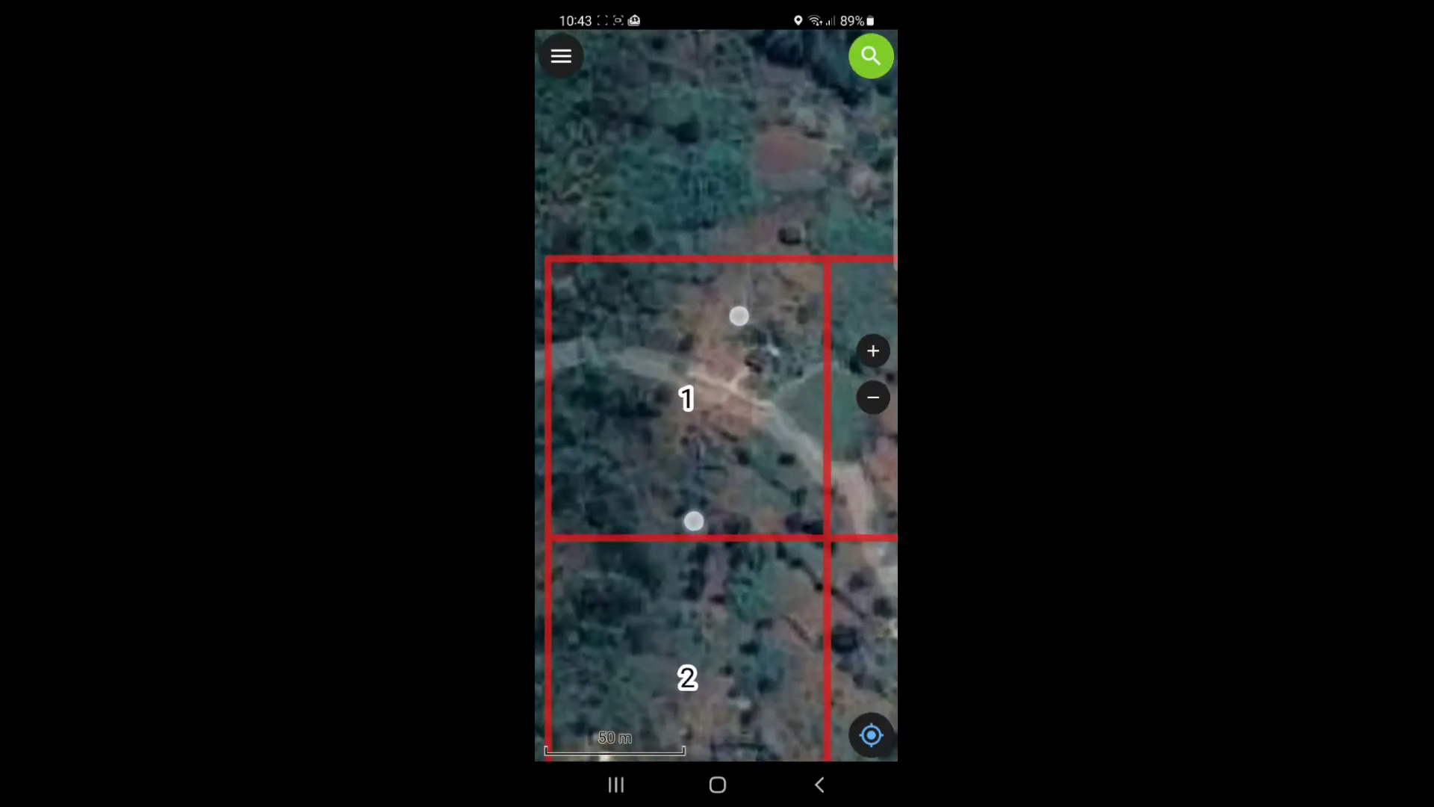
{"action": "scroll", "coordinate": [716, 419], "scroll_direction": "up", "scroll_amount": 3}
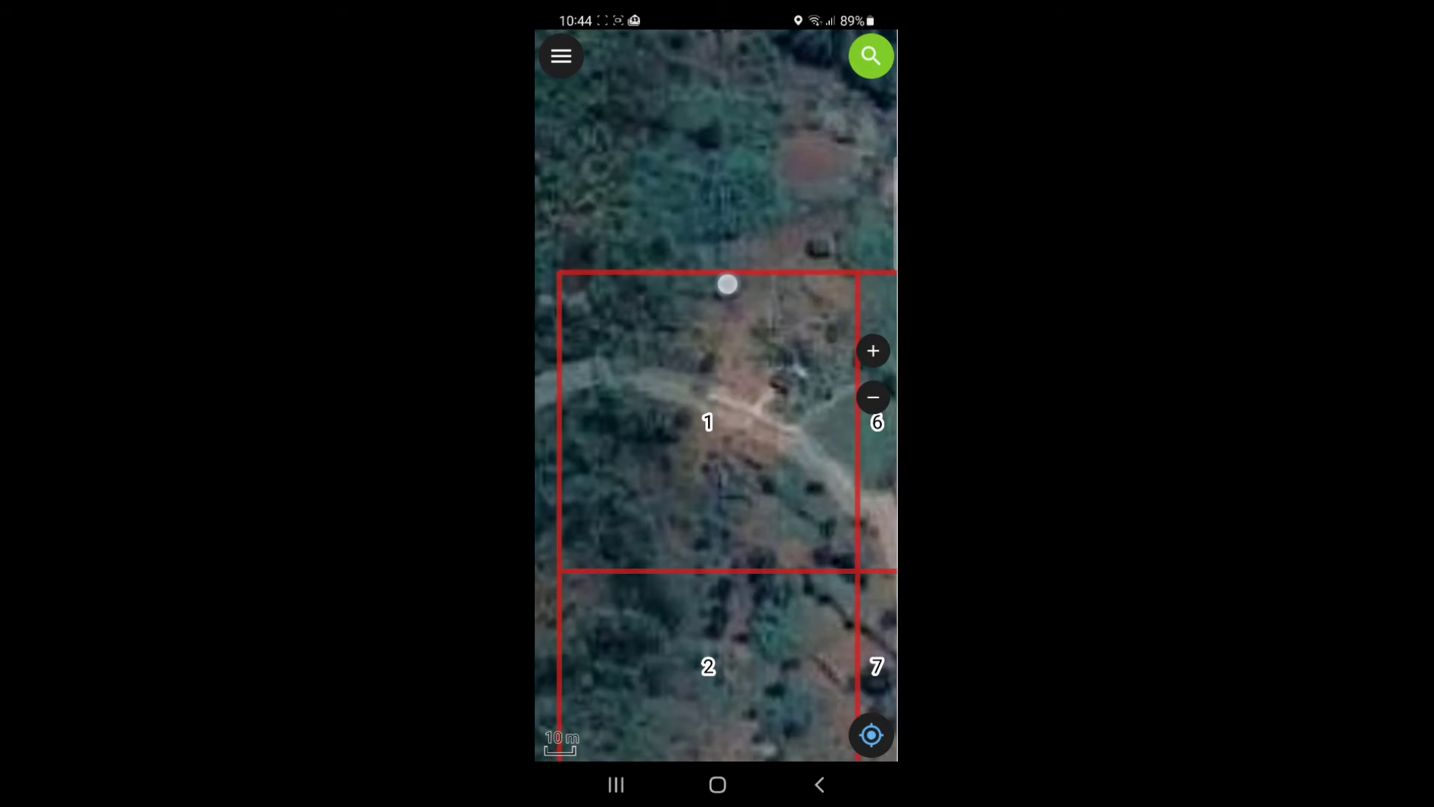
{"action": "left_click", "coordinate": [561, 55]}
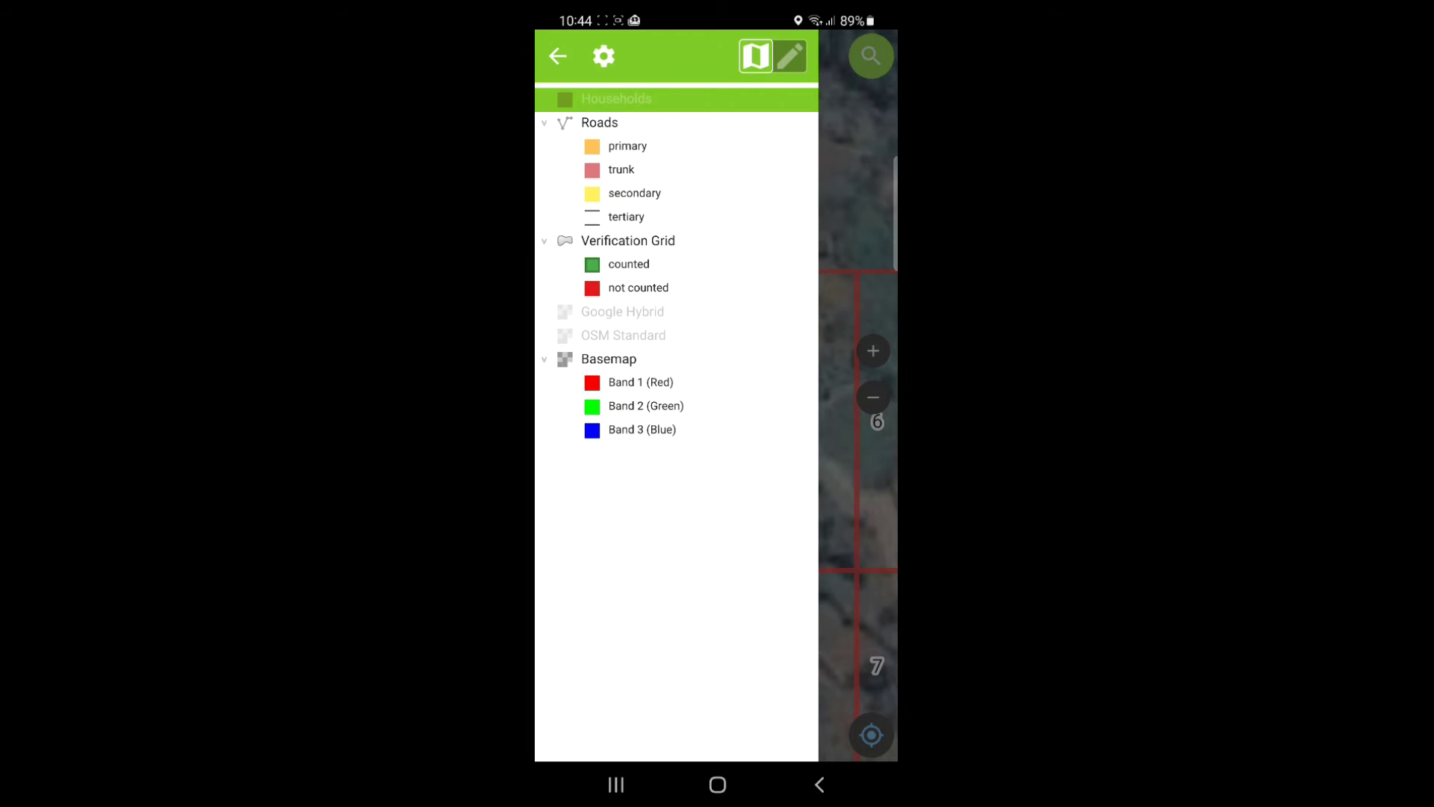
{"action": "left_click", "coordinate": [671, 240]}
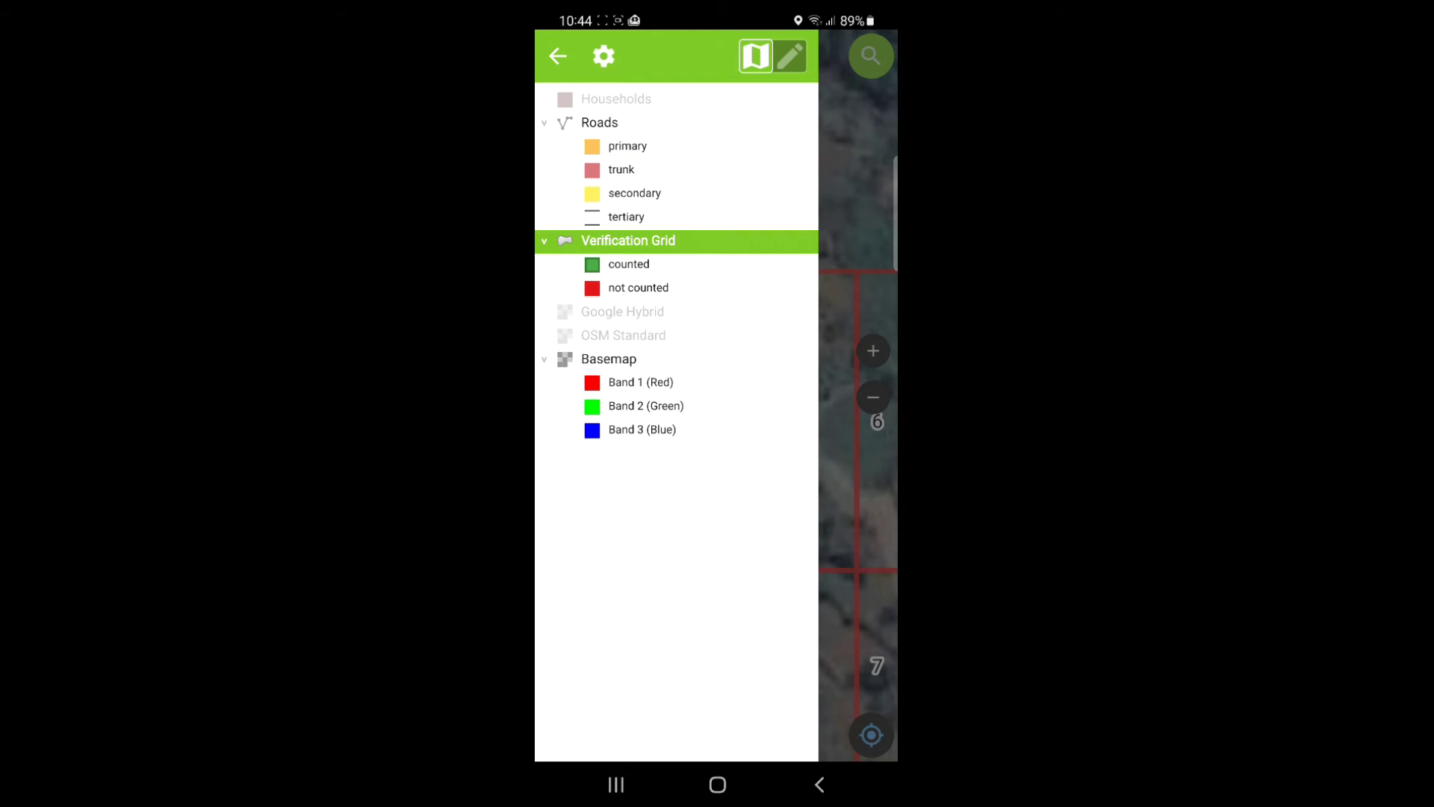
{"action": "left_click", "coordinate": [790, 56]}
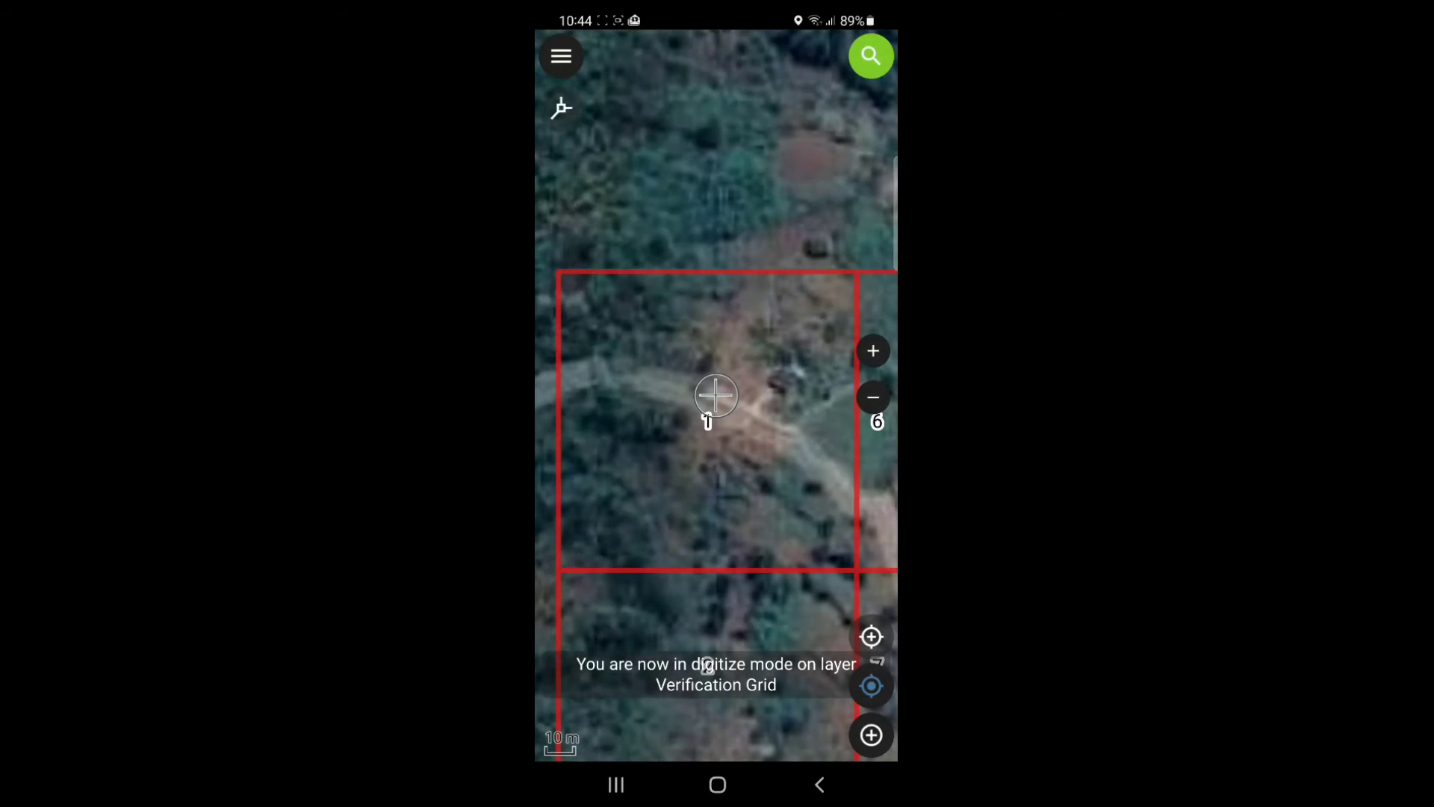
{"action": "left_click_drag", "start_coordinate": [772, 239], "coordinate": [772, 124]}
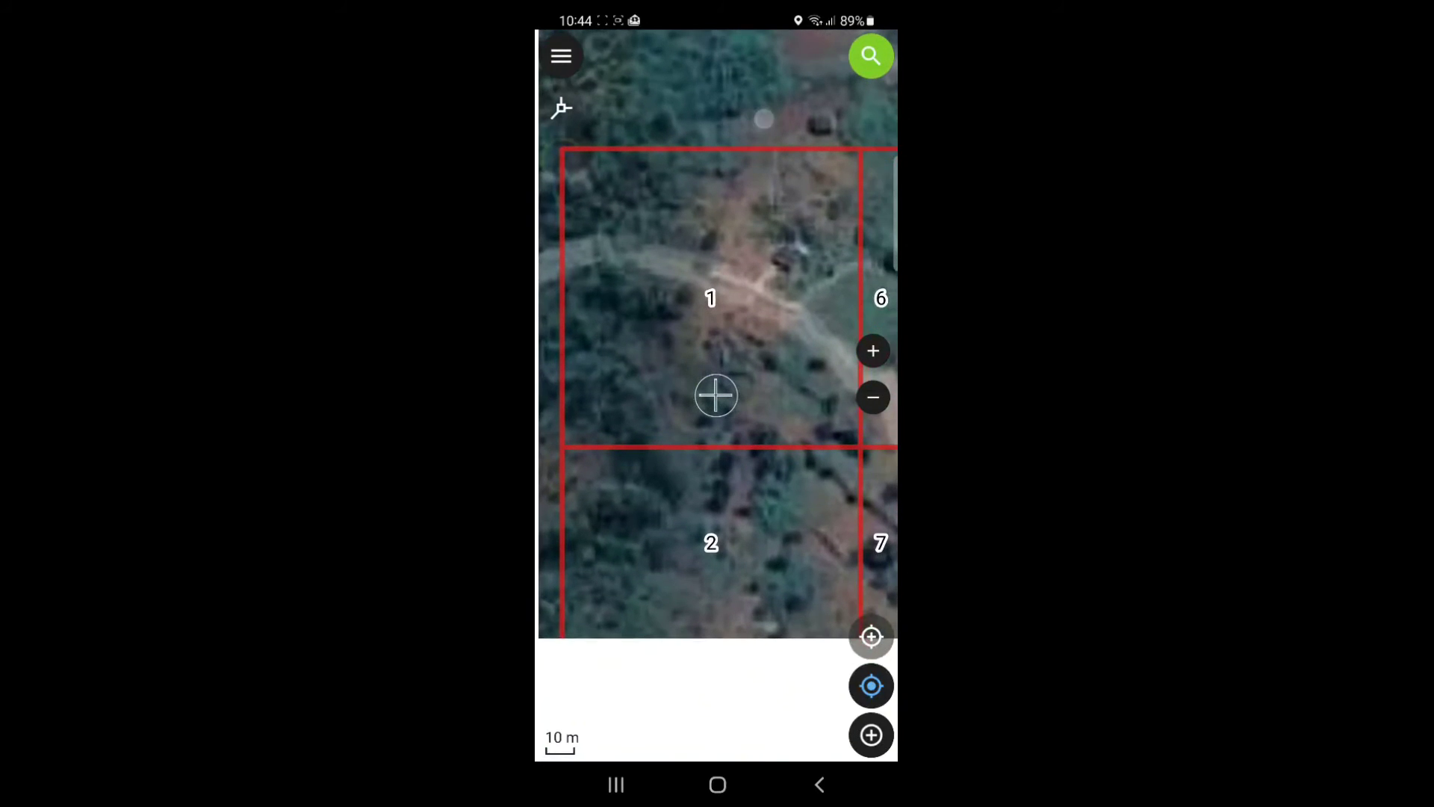
- Select grid cell 1 and open its attribute form for editing
{"action": "left_click", "coordinate": [722, 242]}
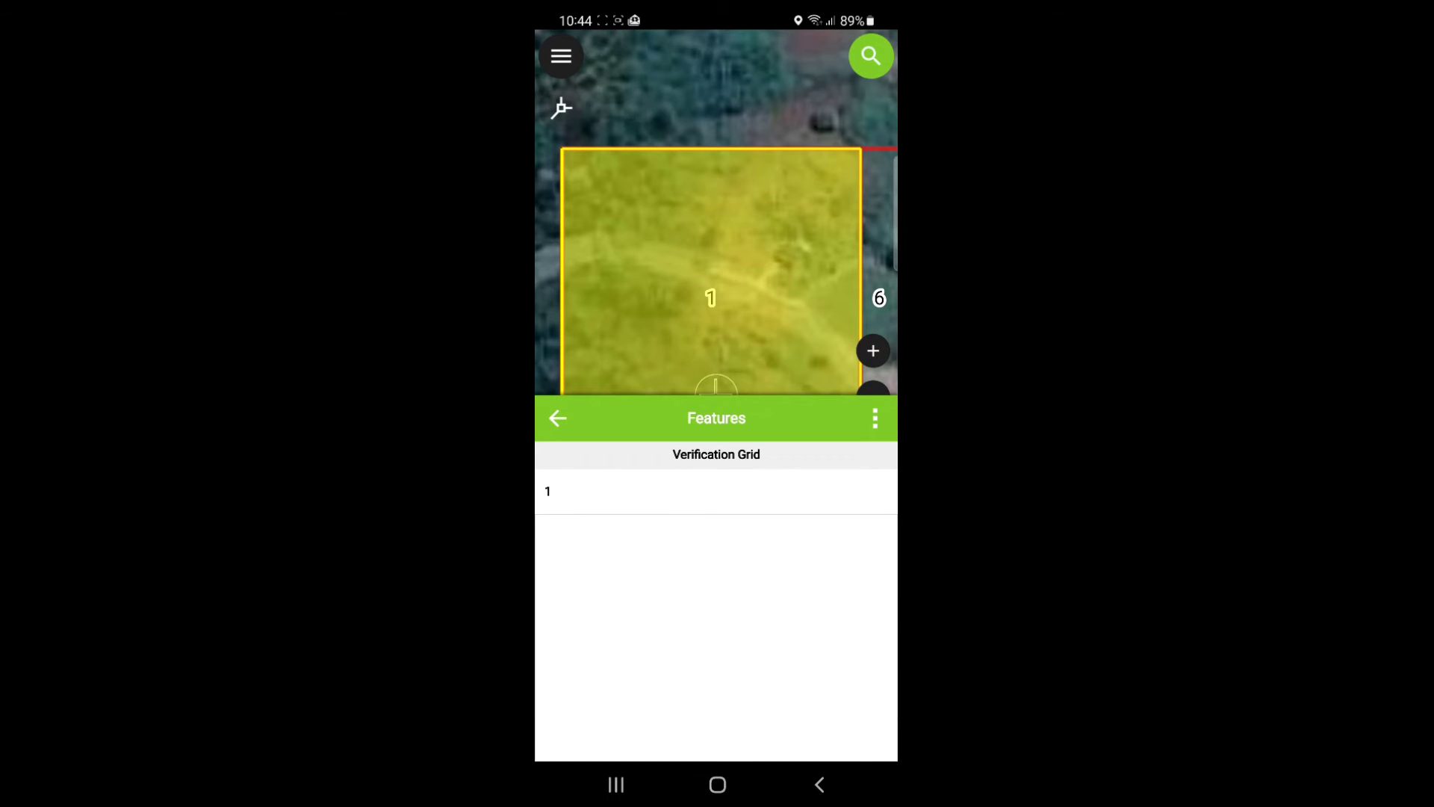
{"action": "left_click", "coordinate": [580, 491]}
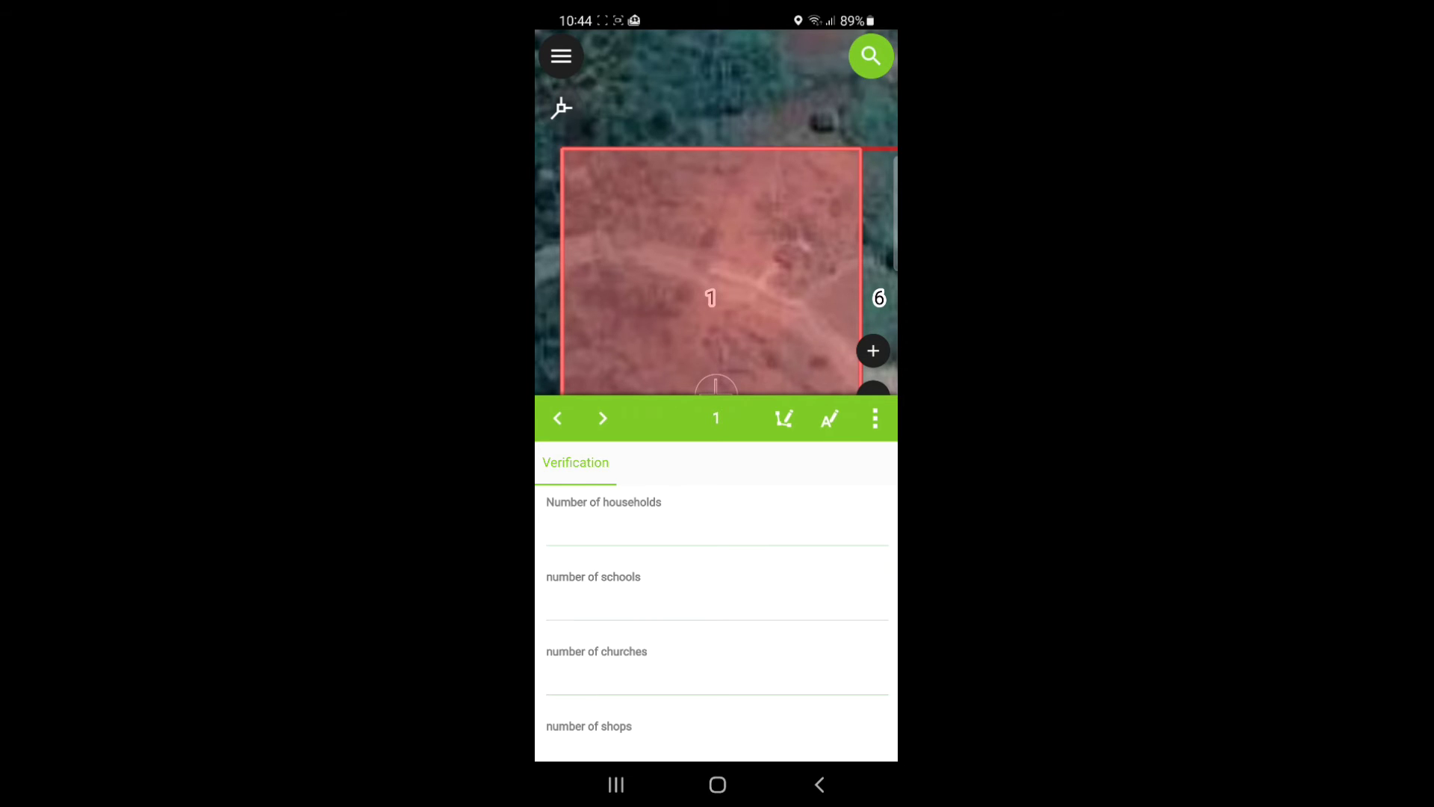
{"action": "left_click", "coordinate": [677, 529]}
{"action": "left_click", "coordinate": [604, 537]}
{"action": "left_click_drag", "start_coordinate": [760, 360], "coordinate": [755, 97]}
{"action": "left_click", "coordinate": [829, 419]}
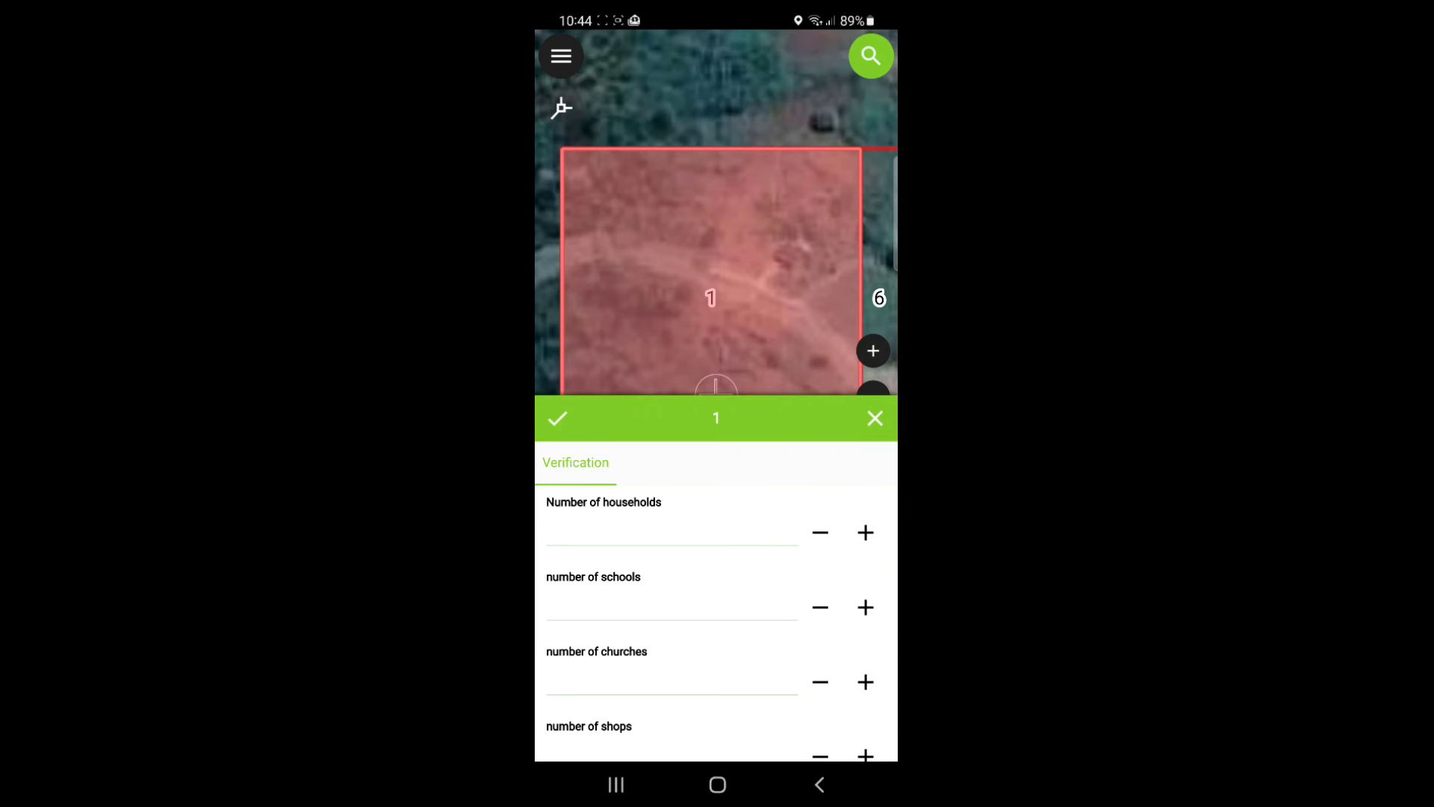
- Enter 2 for number of households and 1 for number of shops
{"action": "left_click", "coordinate": [707, 538]}
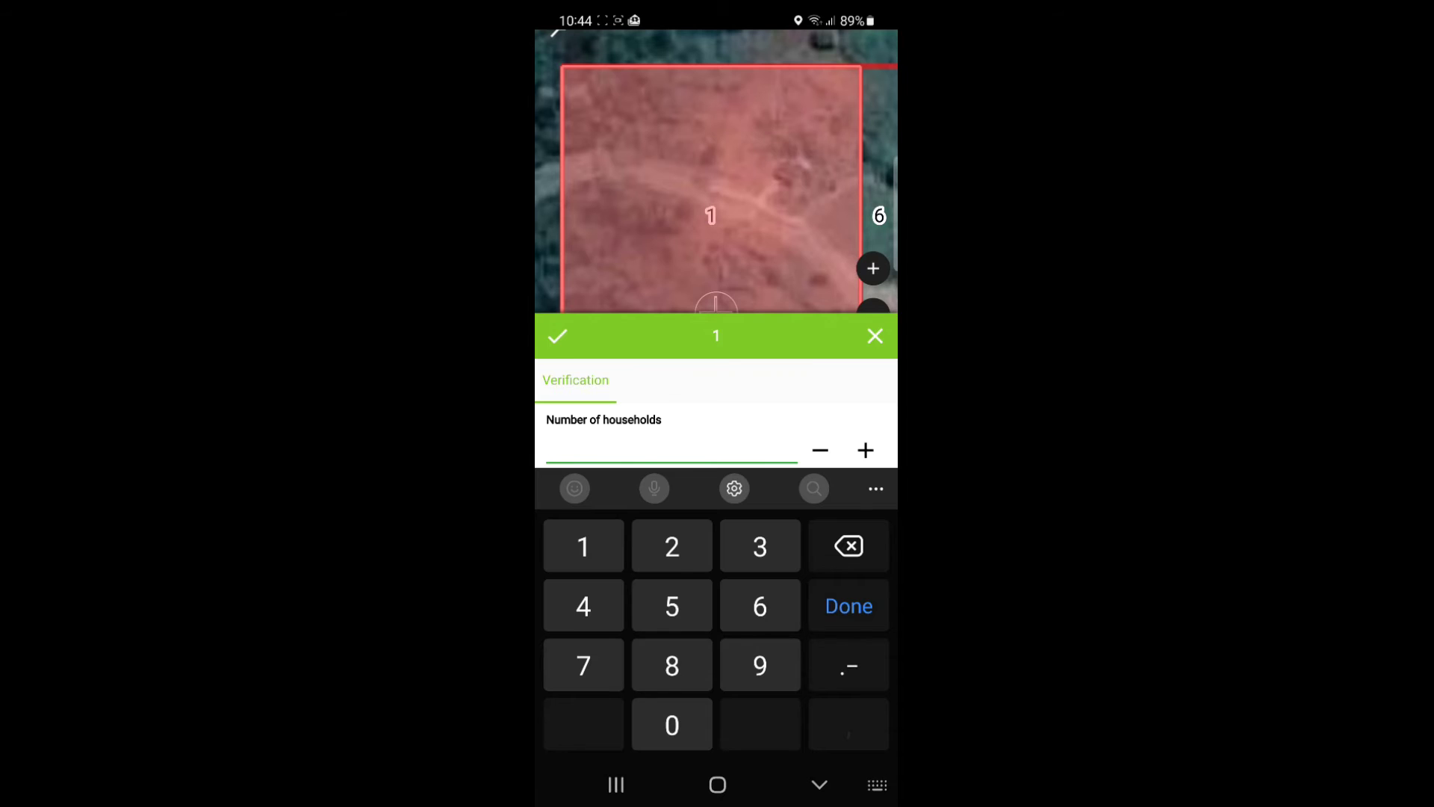
{"action": "type", "text": "2"}
{"action": "left_click", "coordinate": [849, 605]}
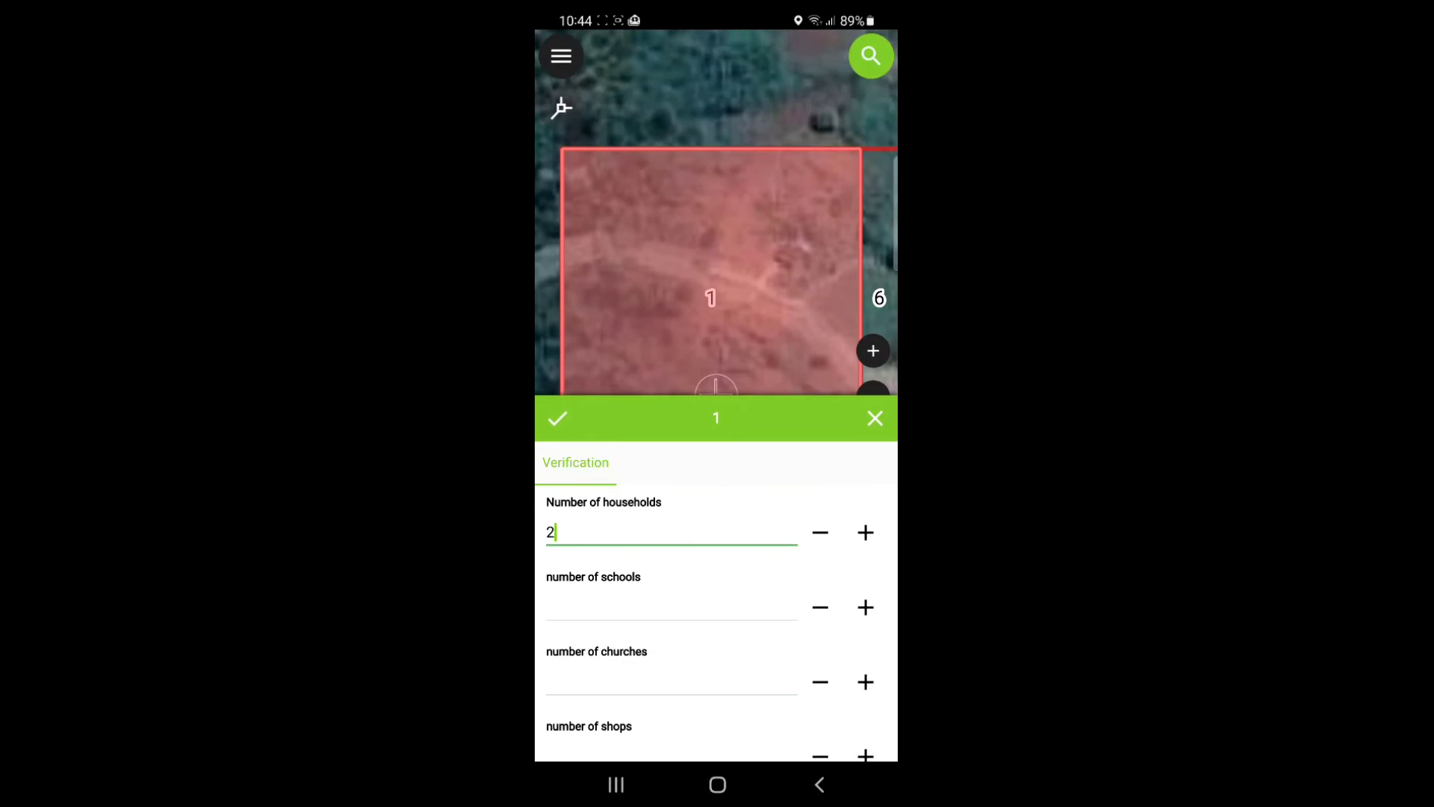
{"action": "mouse_move", "coordinate": [745, 643]}
{"action": "left_mouse_down"}
{"action": "mouse_move", "coordinate": [750, 515]}
{"action": "mouse_move", "coordinate": [743, 620]}
{"action": "left_mouse_up"}
{"action": "left_click", "coordinate": [740, 587]}
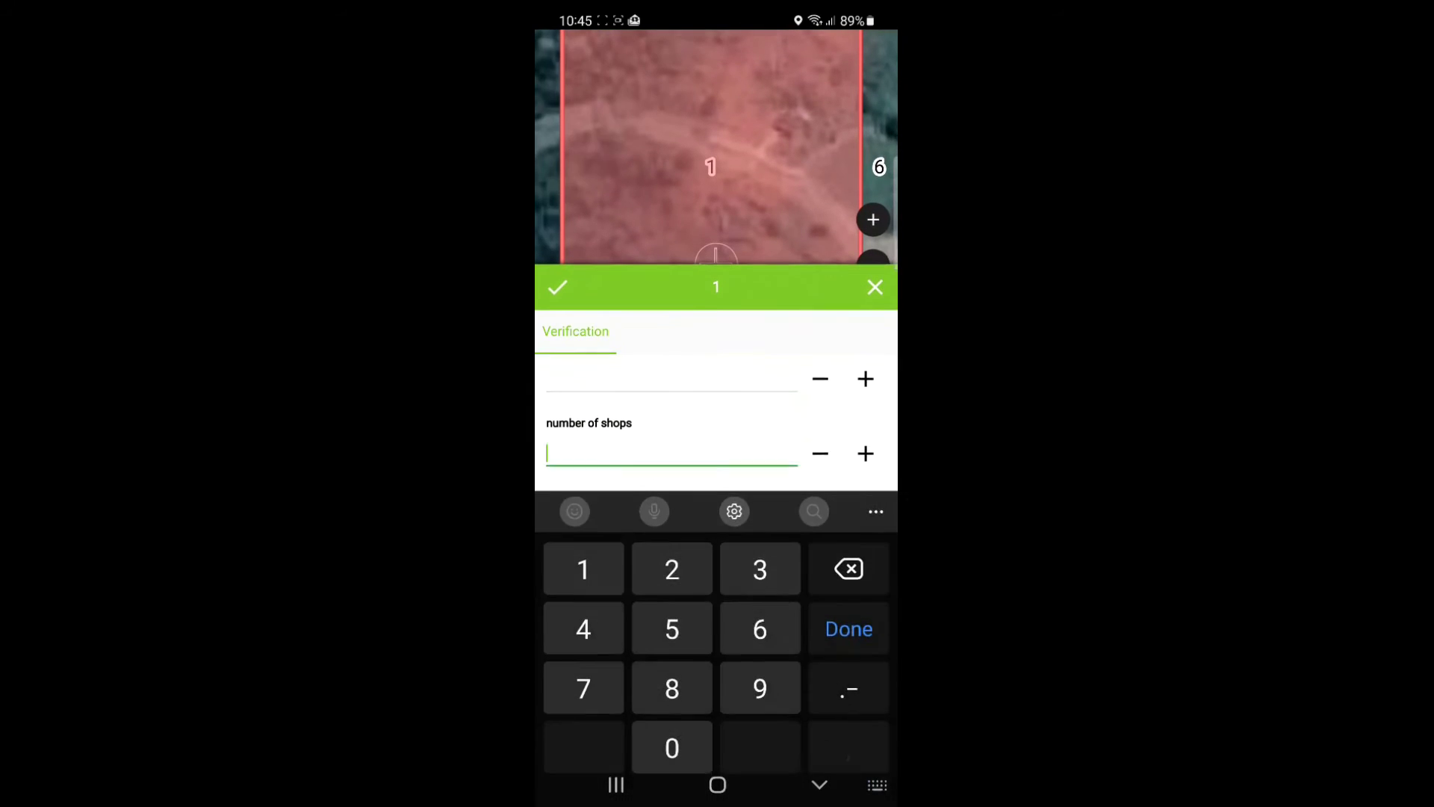
{"action": "type", "text": "1"}
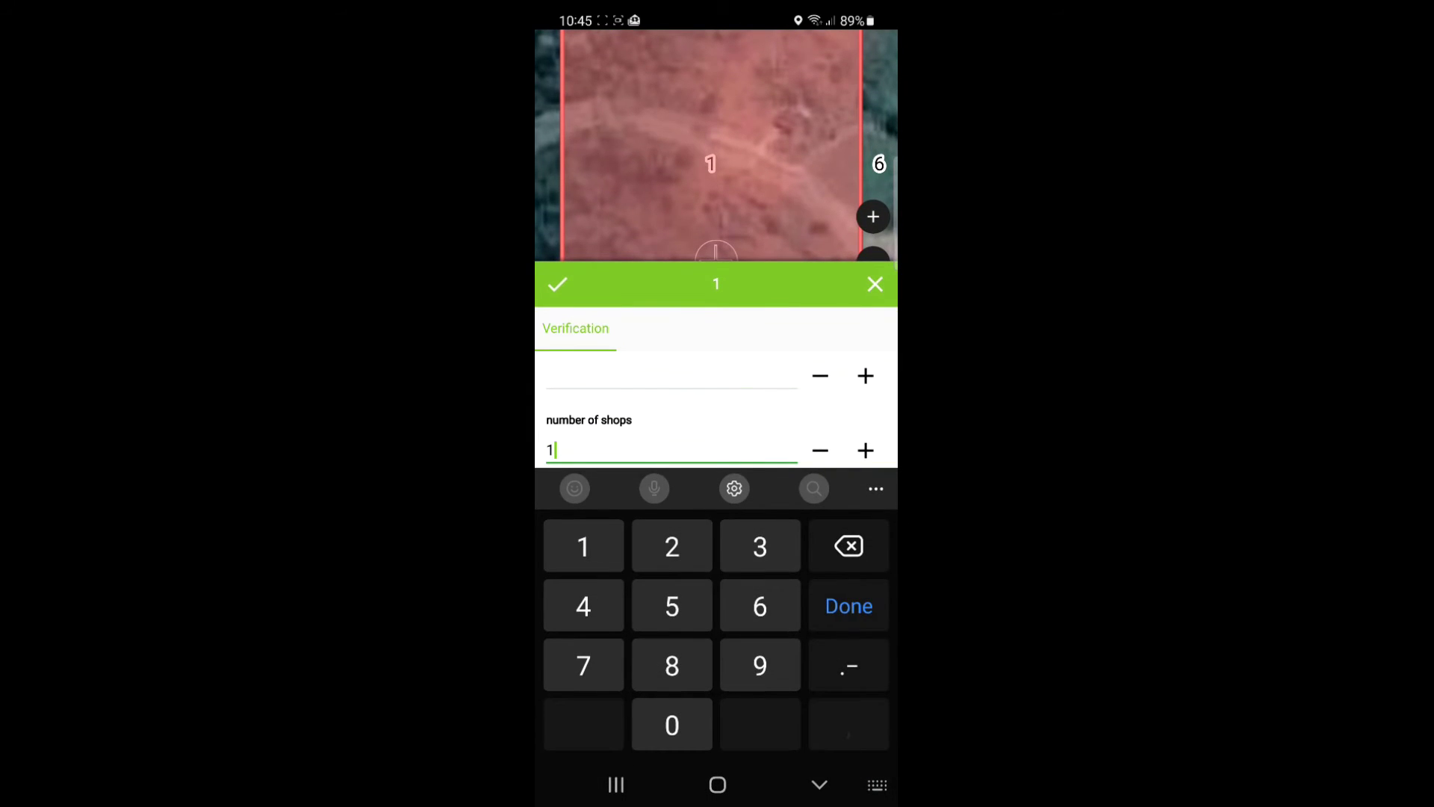
{"action": "left_click", "coordinate": [849, 606]}
- Set the evaluation status dropdown to yes
{"action": "left_click_drag", "start_coordinate": [771, 605], "coordinate": [784, 467]}
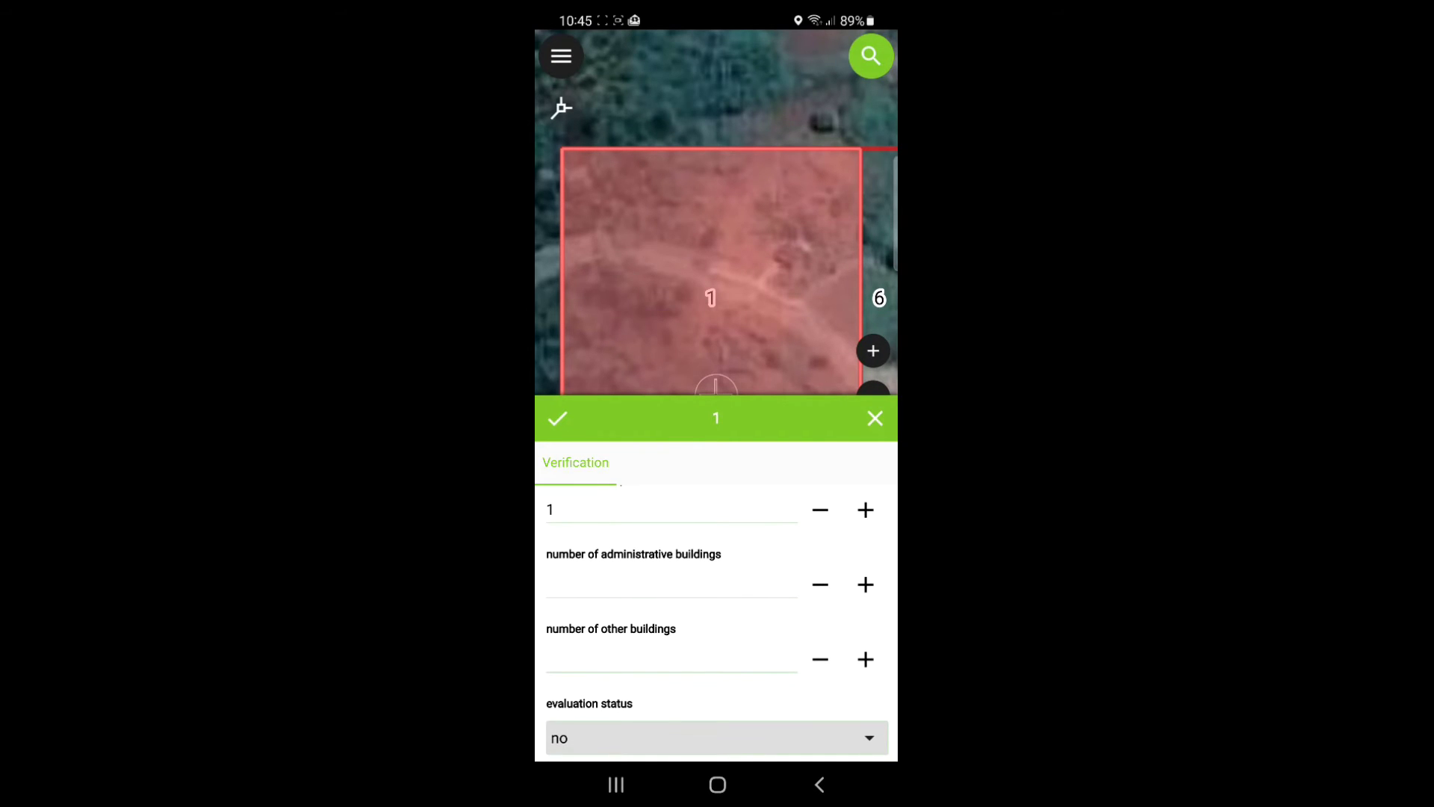
{"action": "left_click", "coordinate": [717, 737]}
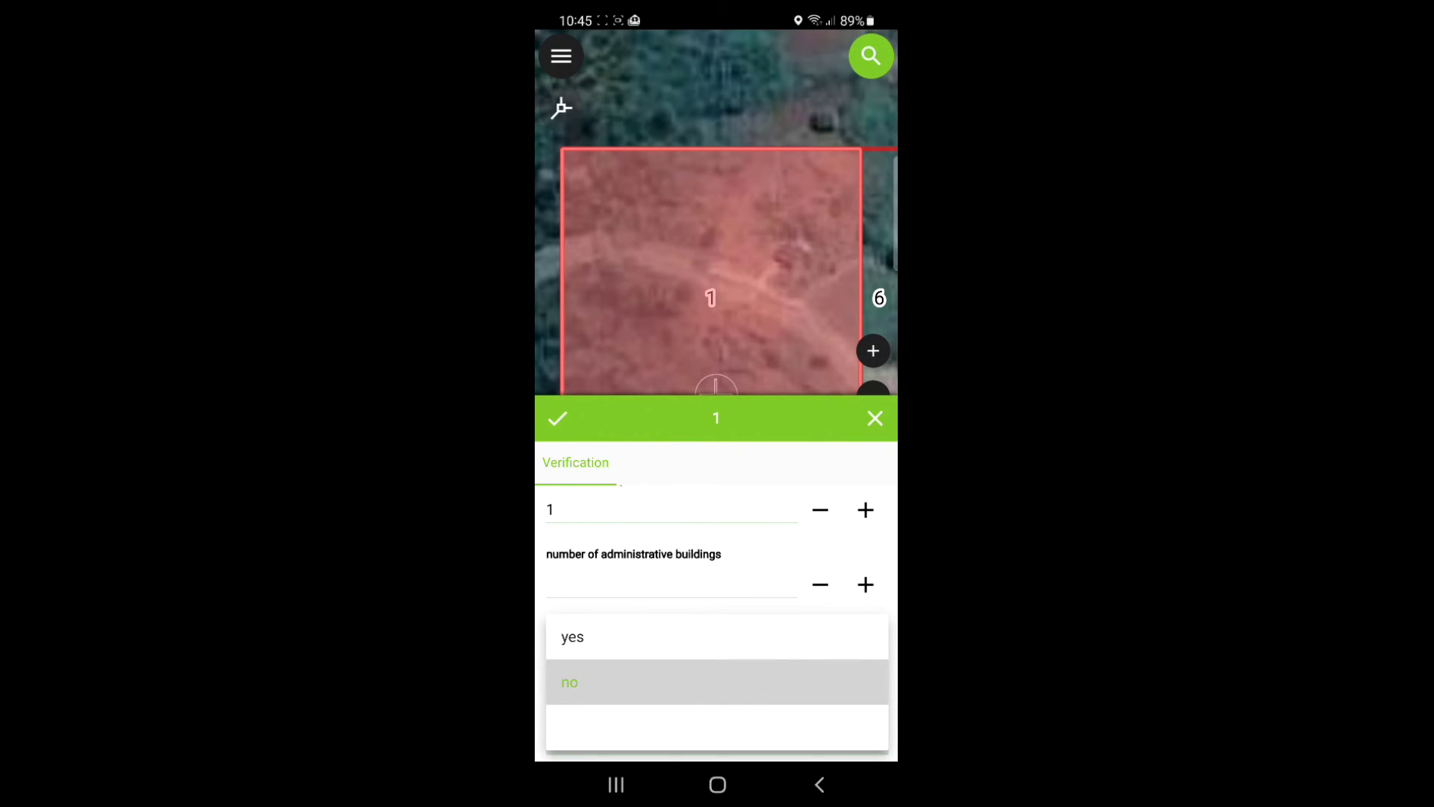
{"action": "left_click", "coordinate": [572, 636]}
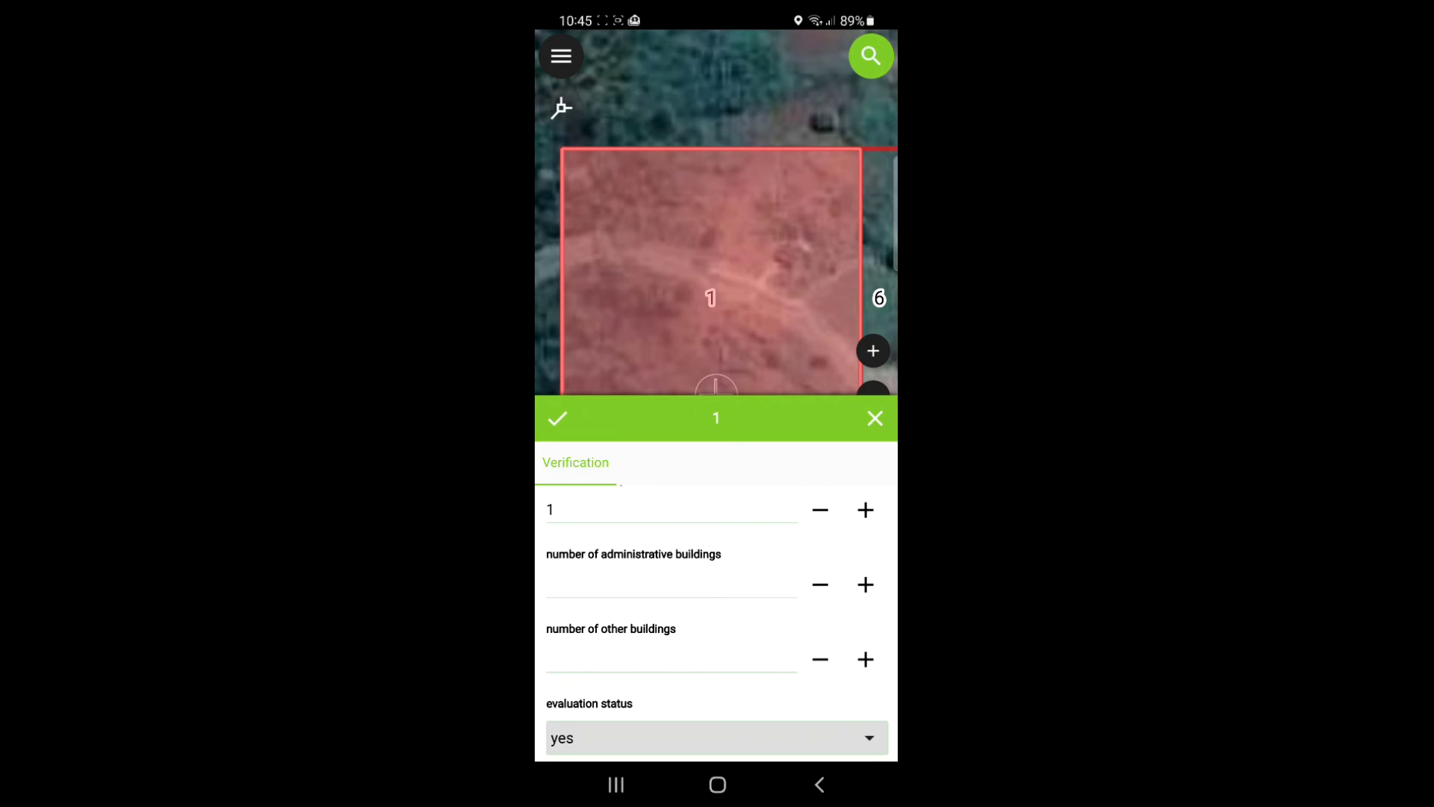
- Save cell 1's edits, close the form, and zoom and pan to show the whole grid
{"action": "left_click", "coordinate": [557, 418]}
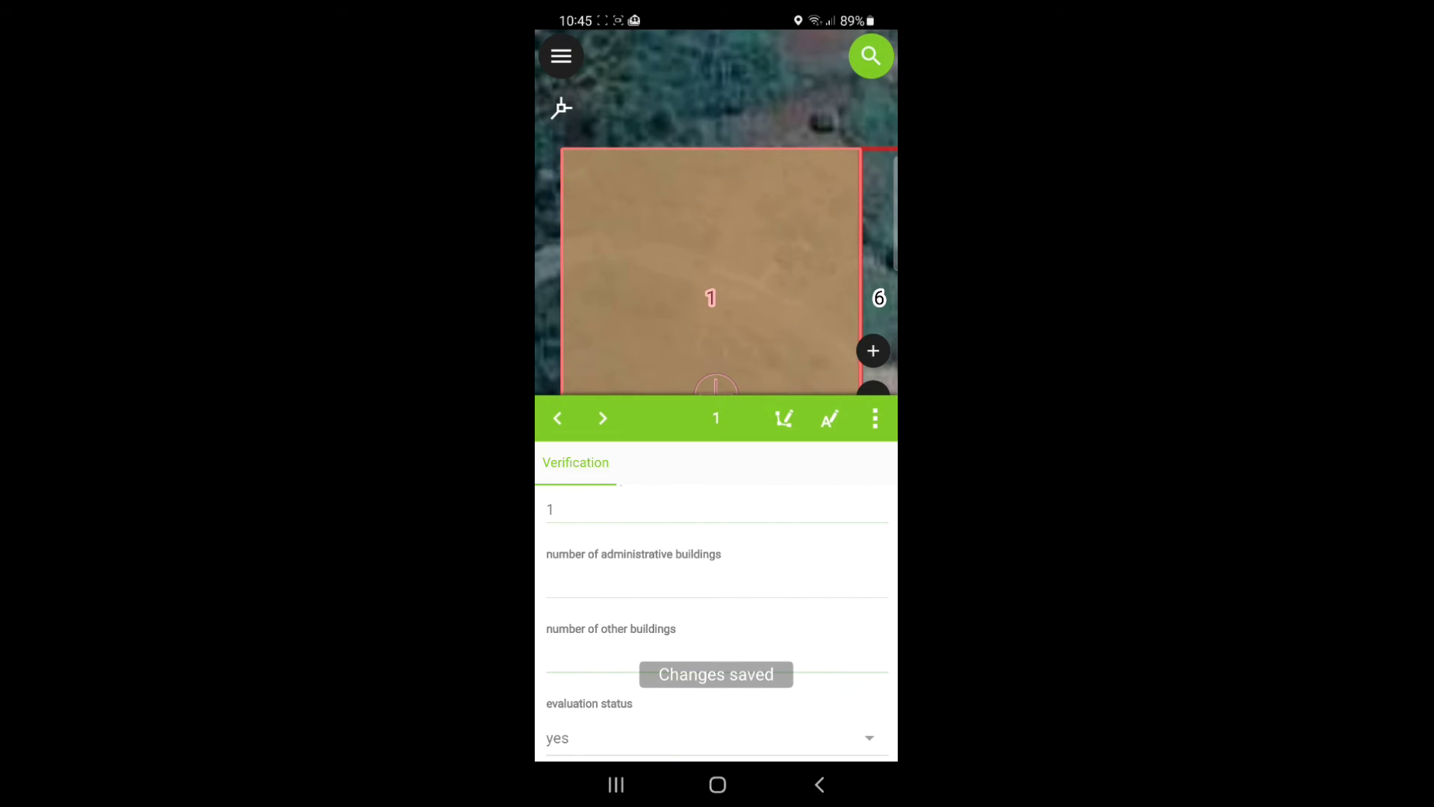
{"action": "left_click", "coordinate": [634, 119]}
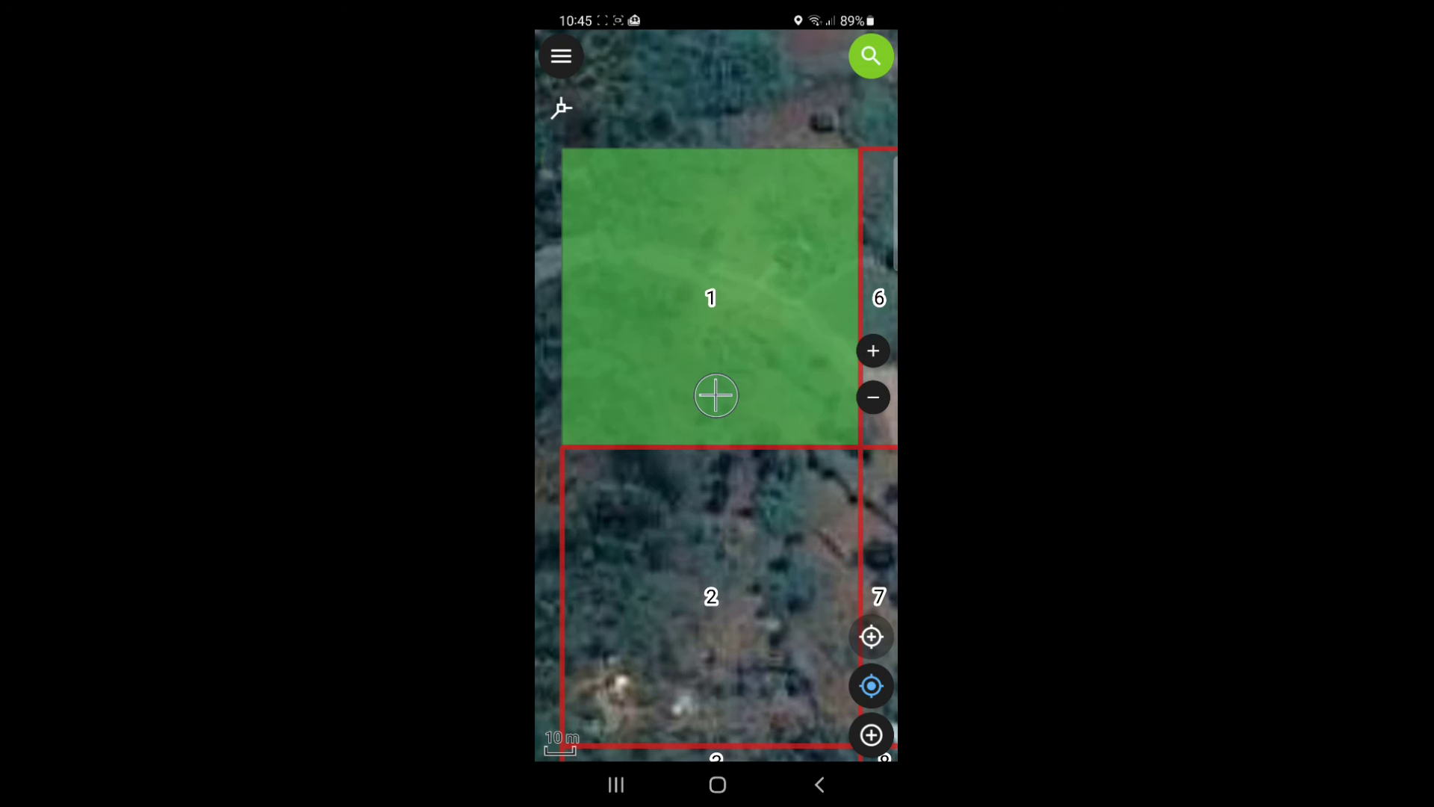
{"action": "scroll", "coordinate": [715, 395], "scroll_direction": "down", "scroll_amount": 3}
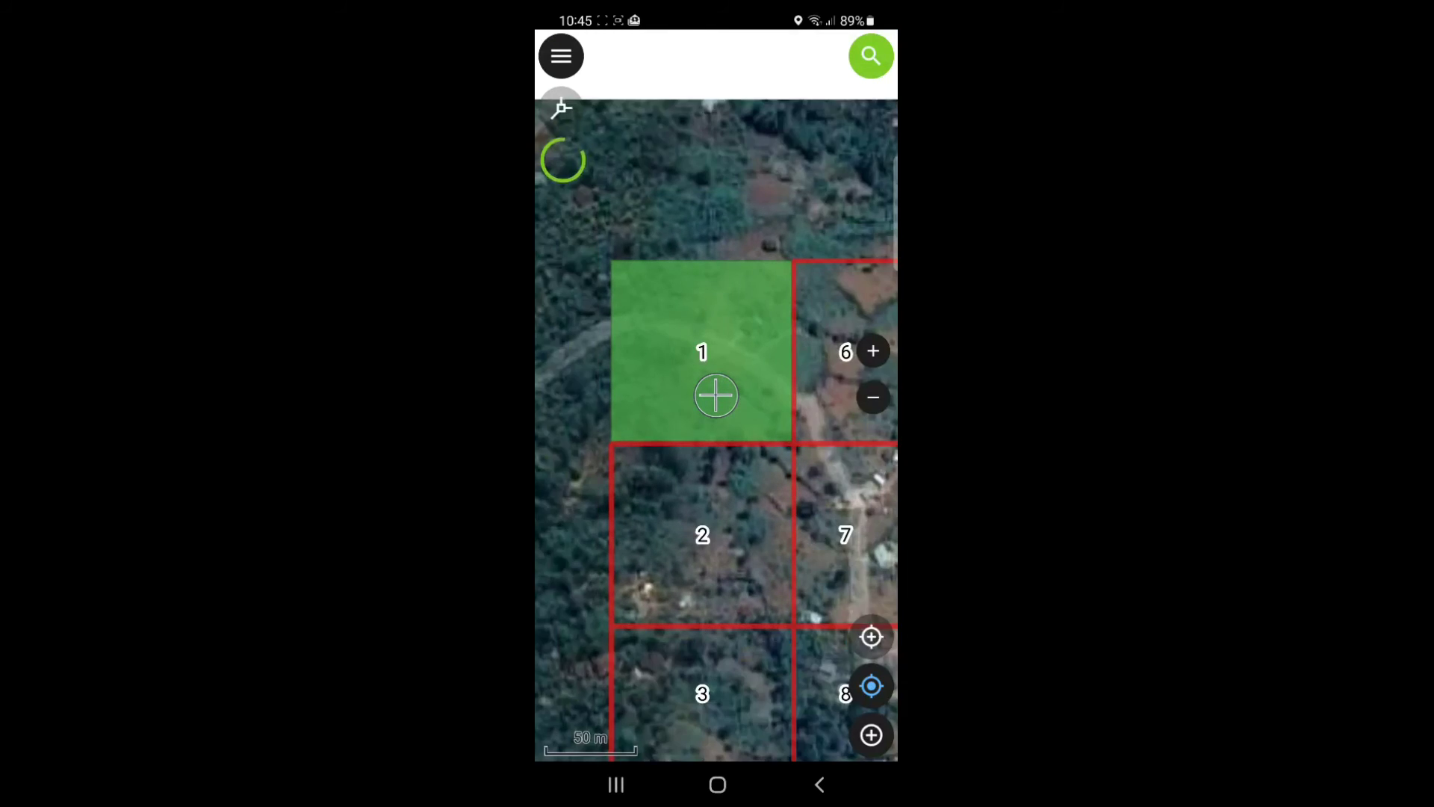
{"action": "left_click_drag", "start_coordinate": [746, 532], "coordinate": [637, 540]}
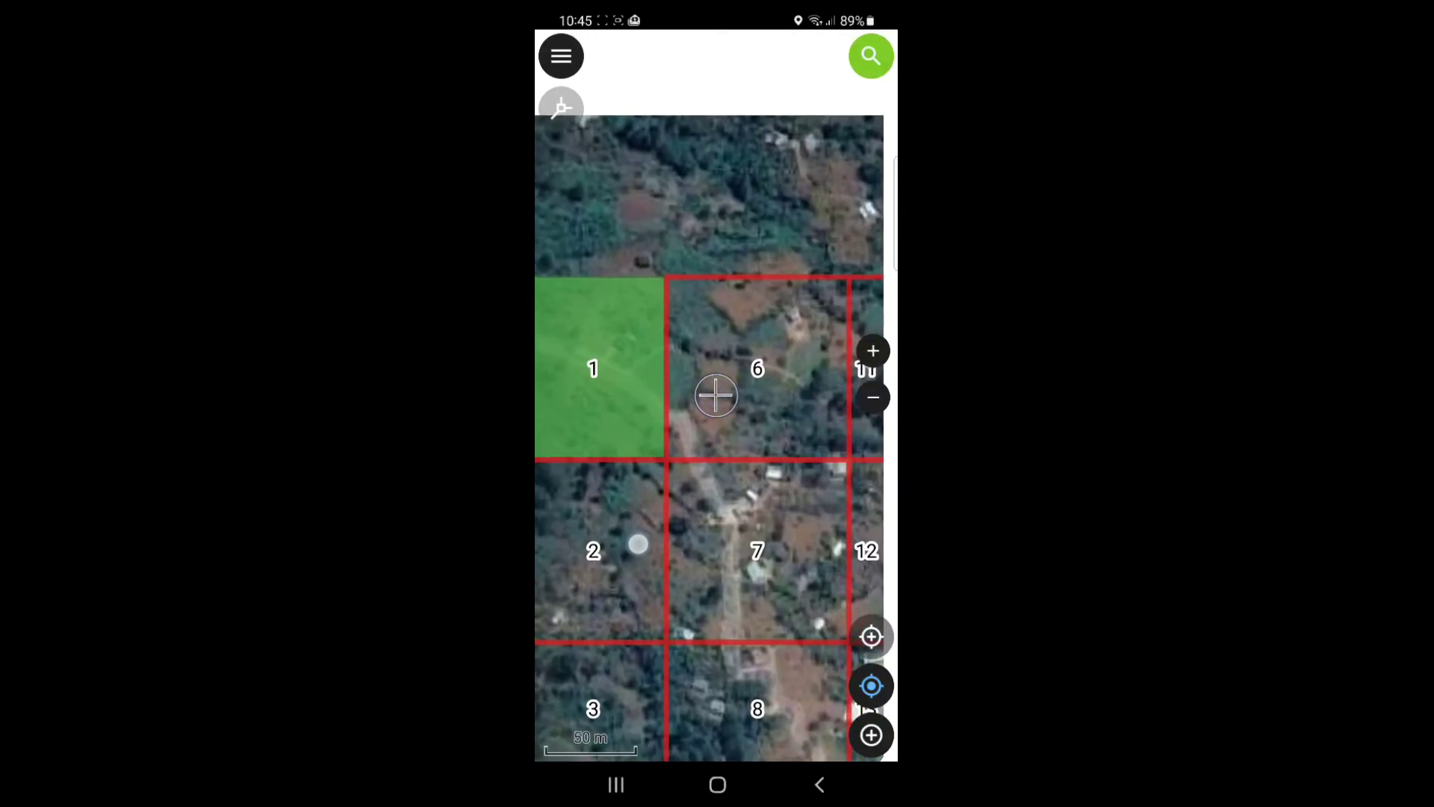
{"action": "scroll", "coordinate": [716, 395], "scroll_direction": "down", "scroll_amount": 1}
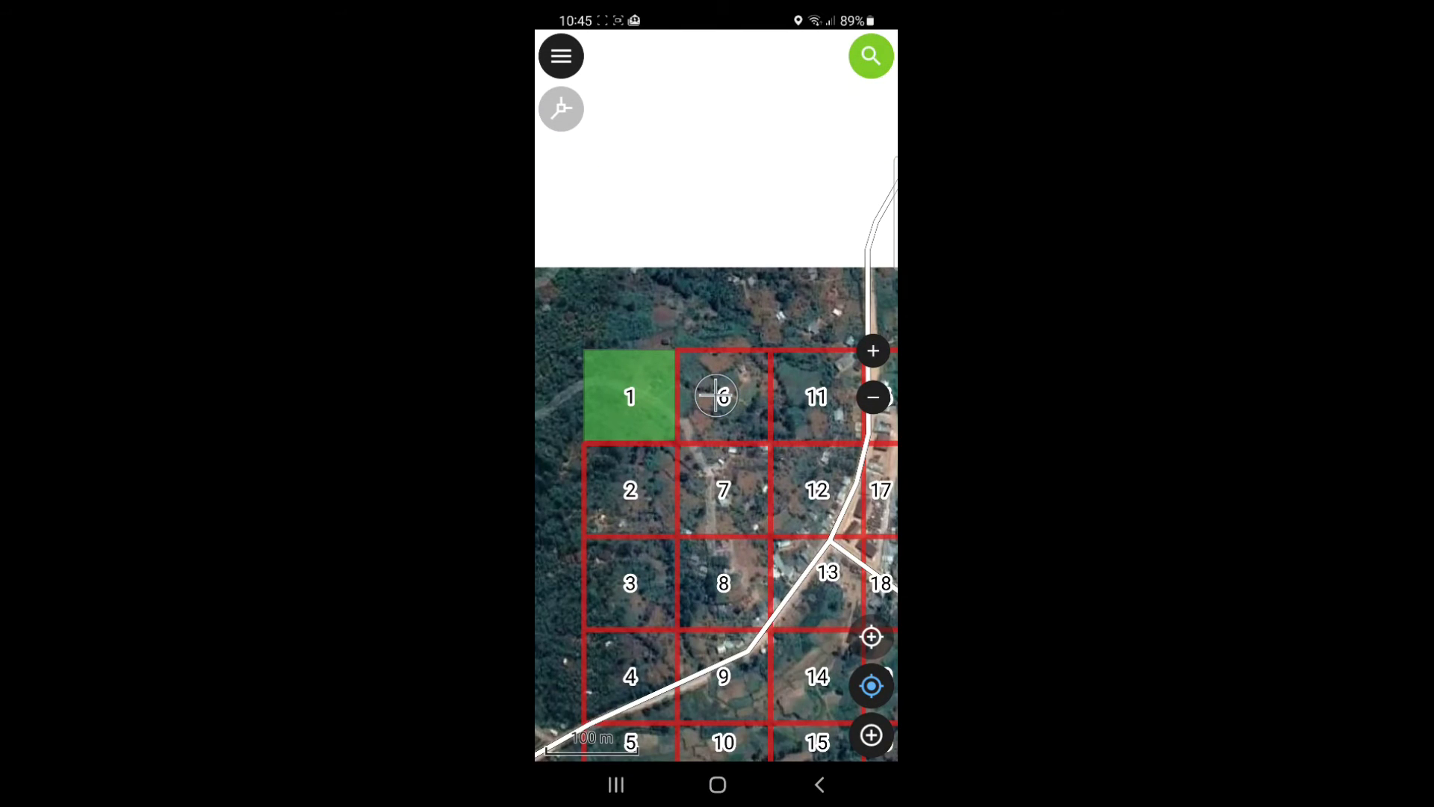
{"action": "left_click_drag", "start_coordinate": [735, 578], "coordinate": [683, 454]}
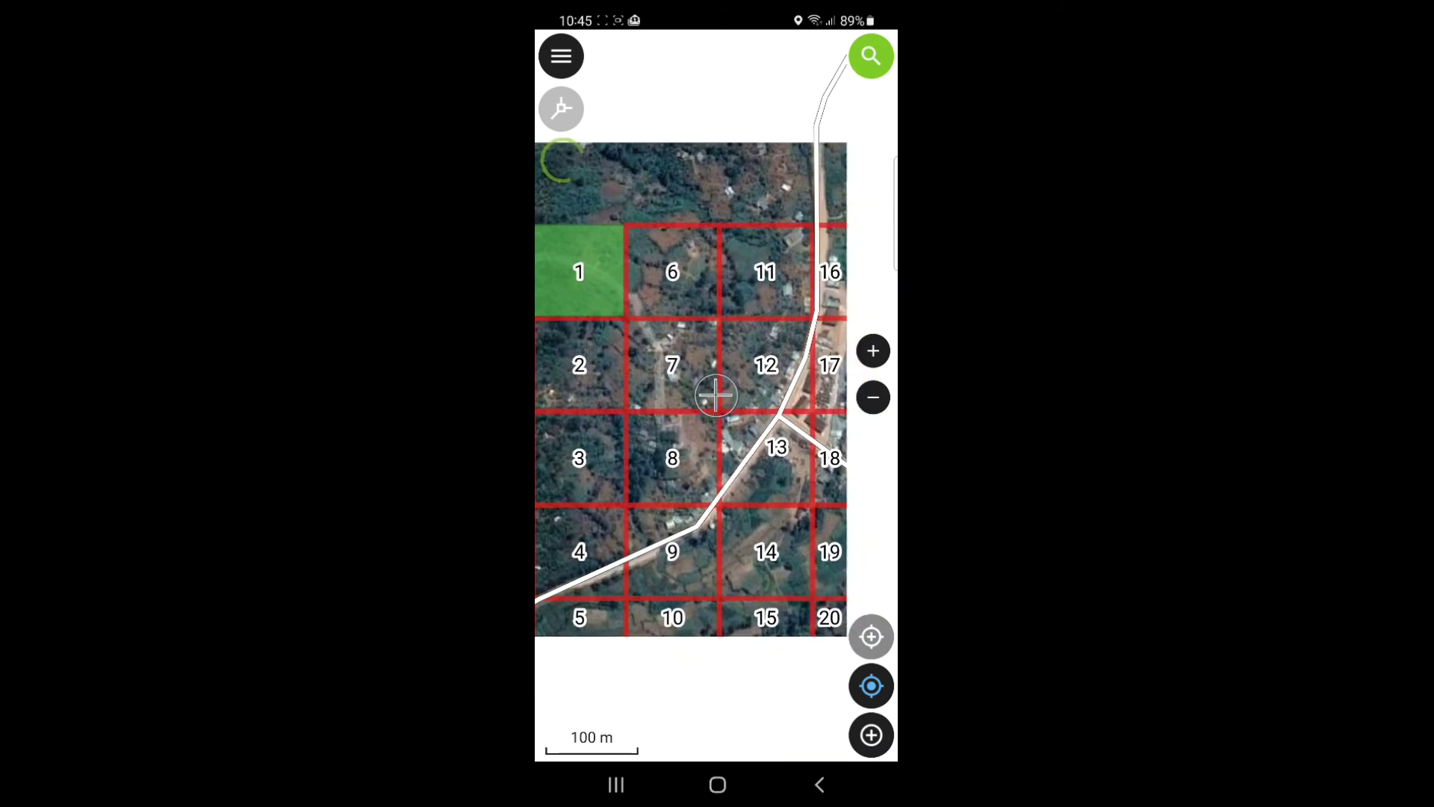
{"action": "left_click_drag", "start_coordinate": [708, 599], "coordinate": [612, 580]}
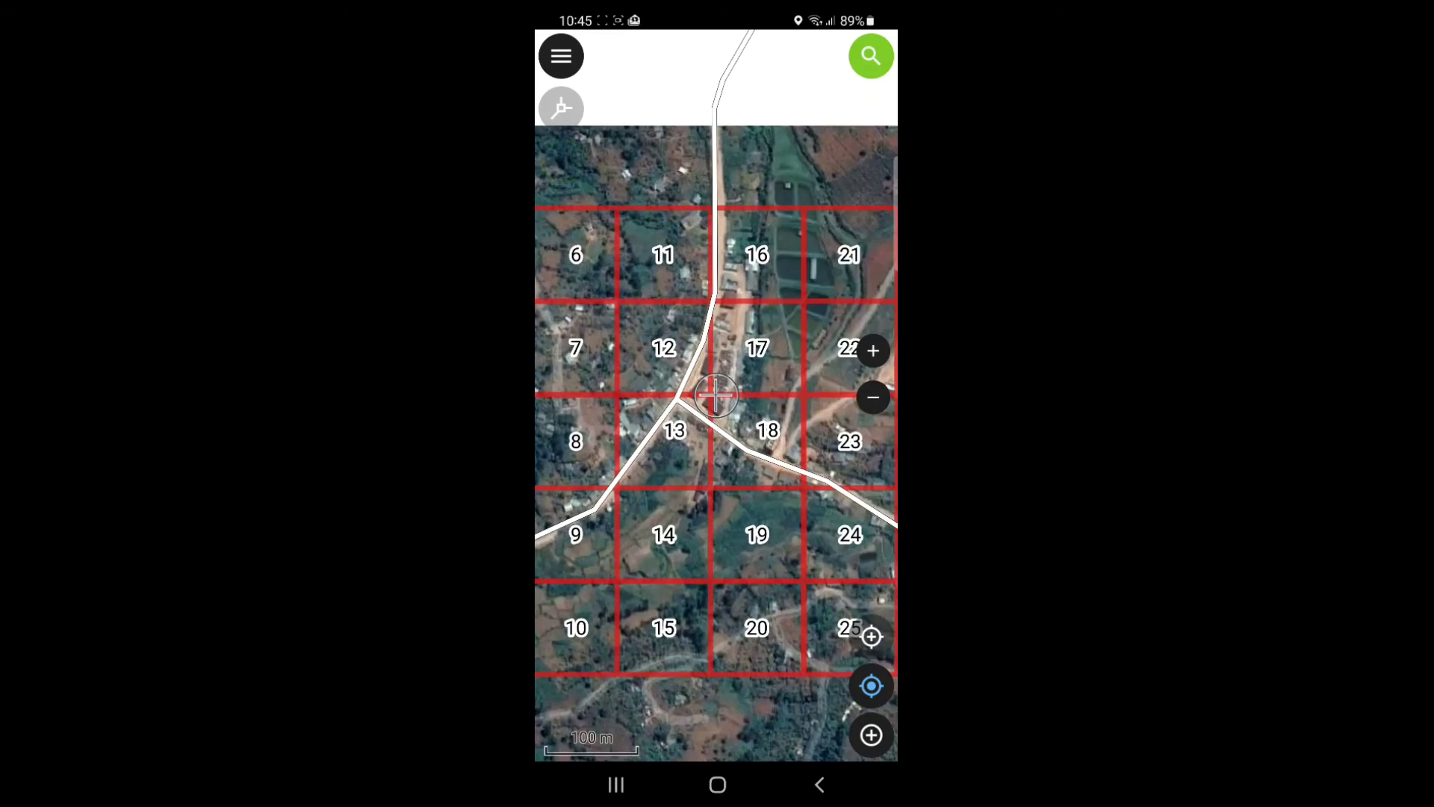
{"action": "scroll", "coordinate": [697, 551], "scroll_direction": "down", "scroll_amount": 1}
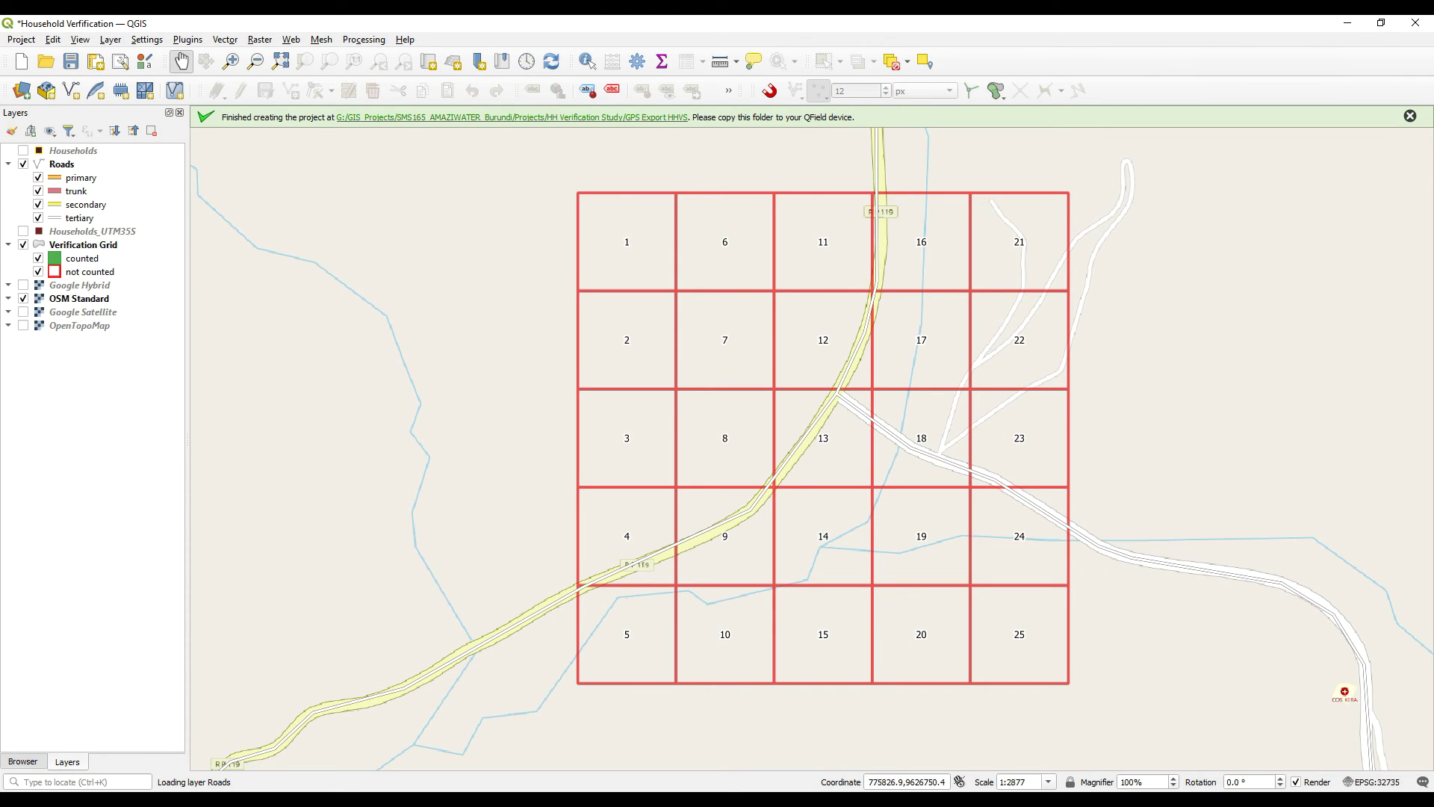
- Browse in File Explorer to G:\GIS_Projects\SMS165_AMAZIWATER_Burundi\Projects\HH Verification Study
{"action": "key", "text": "super+e"}
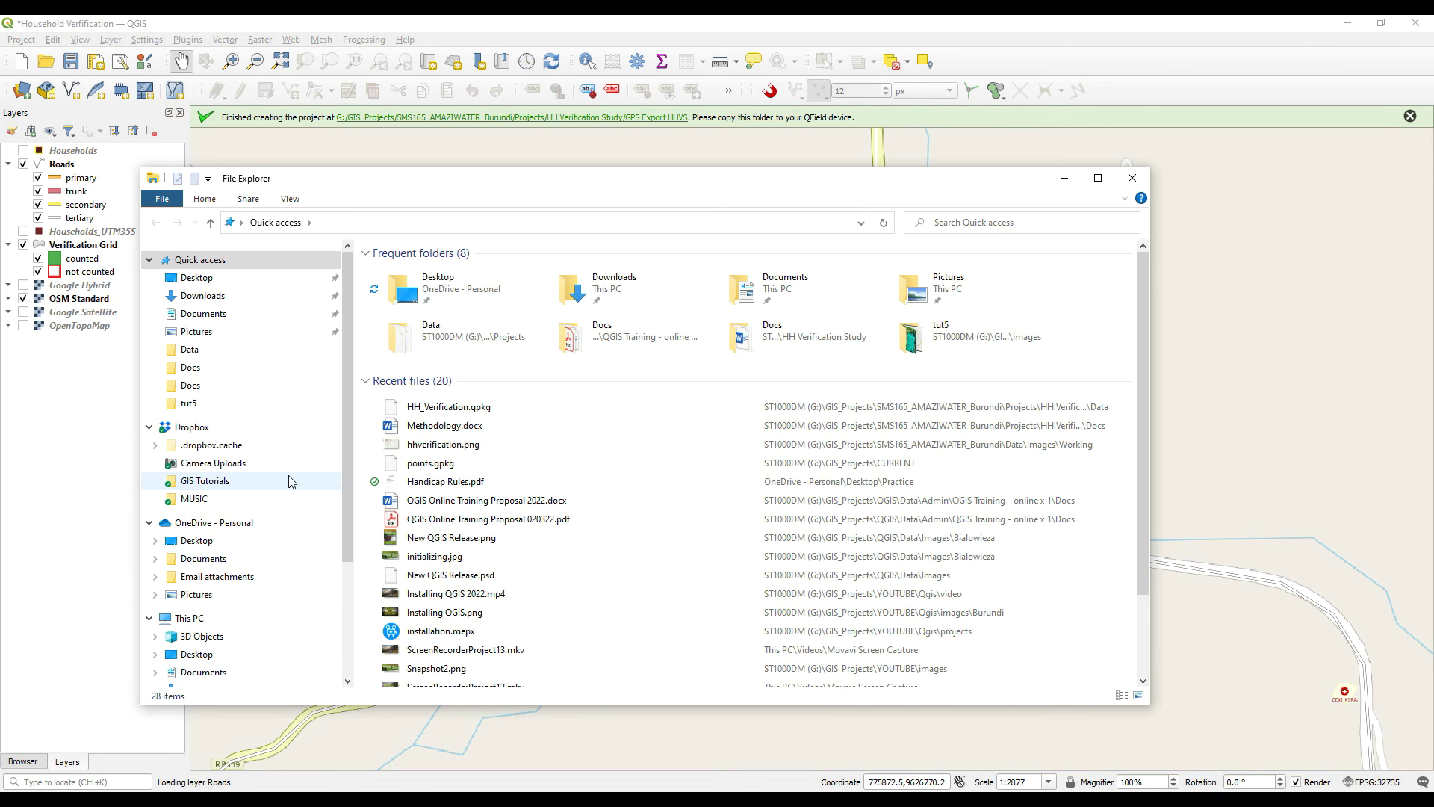
{"action": "scroll", "coordinate": [347, 393], "scroll_direction": "down", "scroll_amount": 5}
{"action": "left_click", "coordinate": [250, 642]}
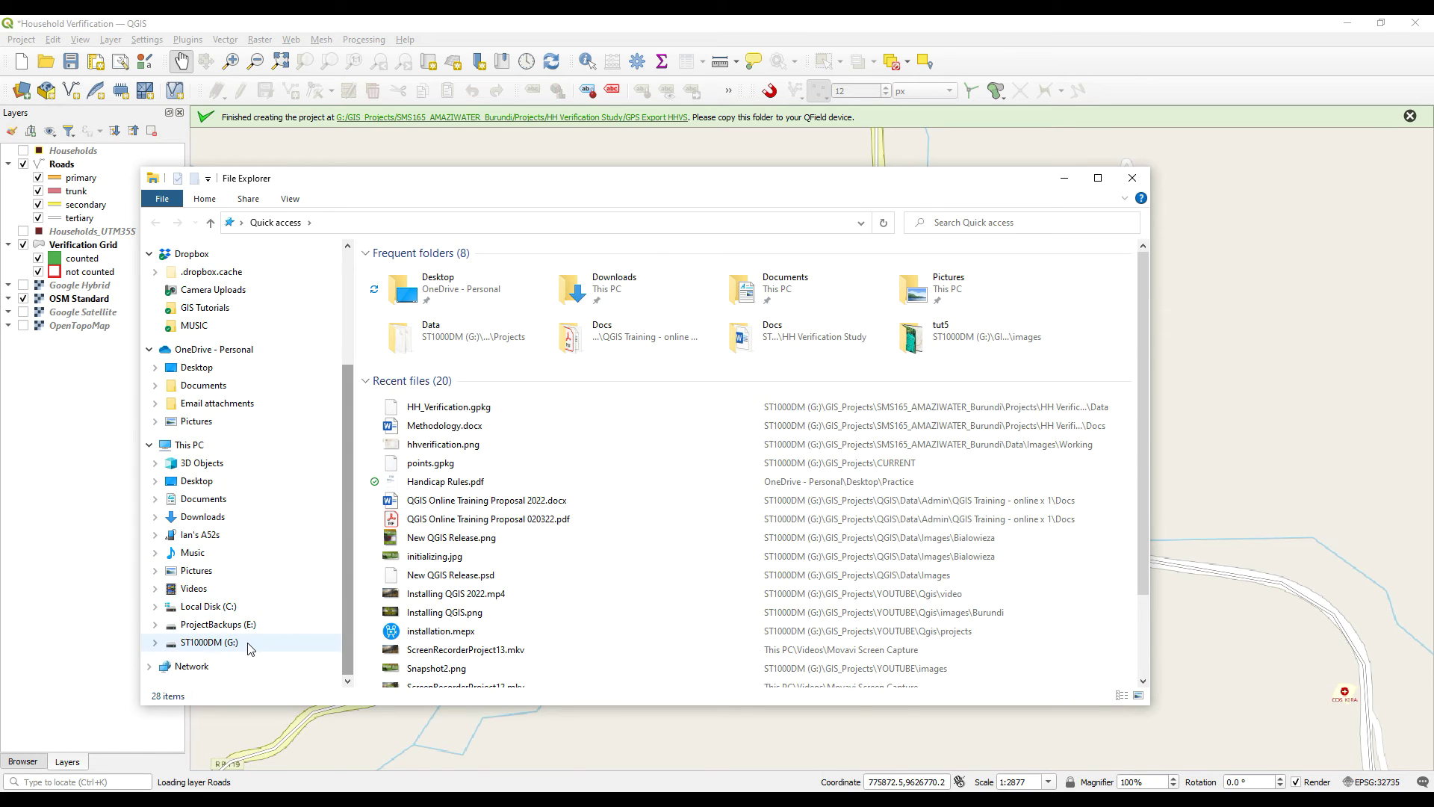
{"action": "double_click", "coordinate": [434, 287]}
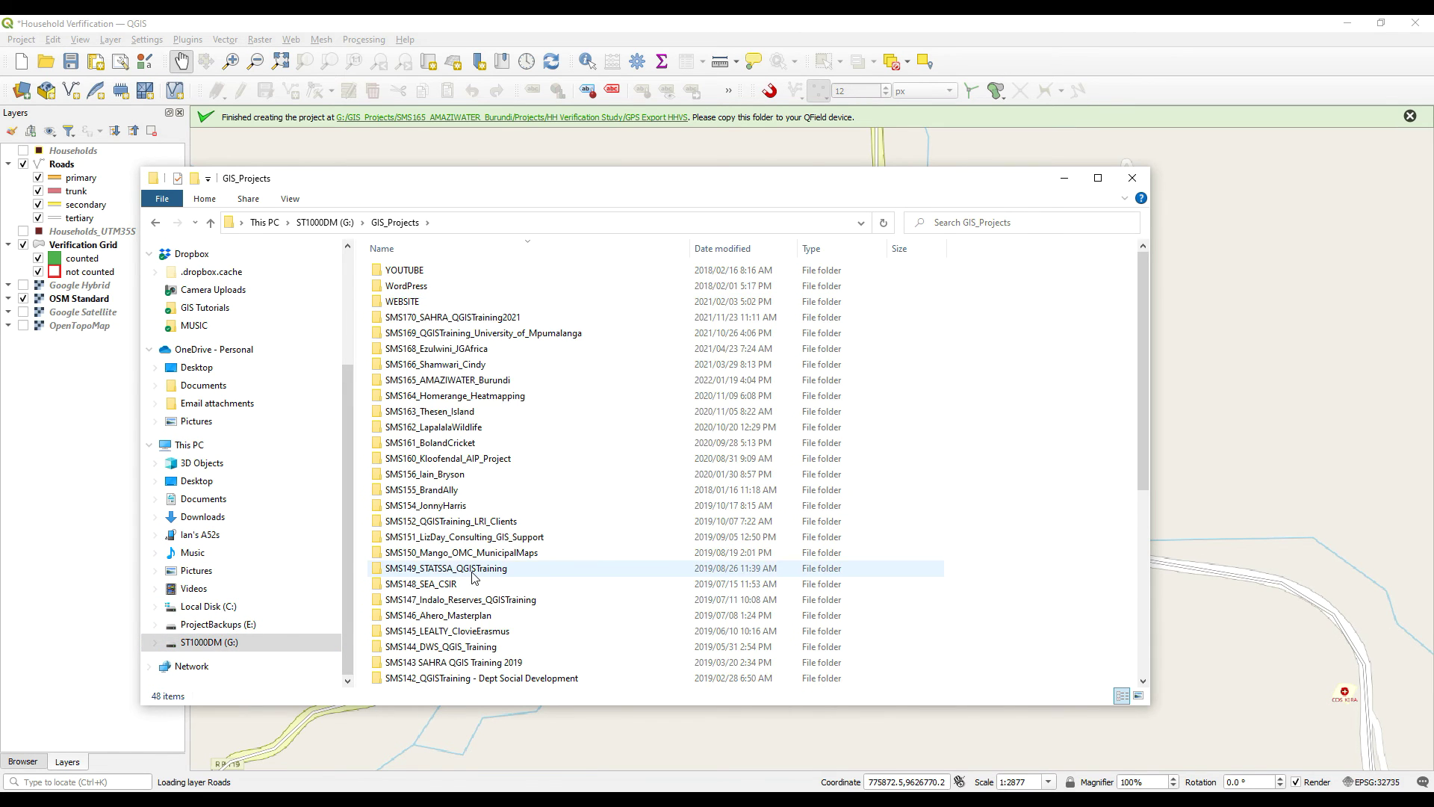
{"action": "double_click", "coordinate": [478, 379]}
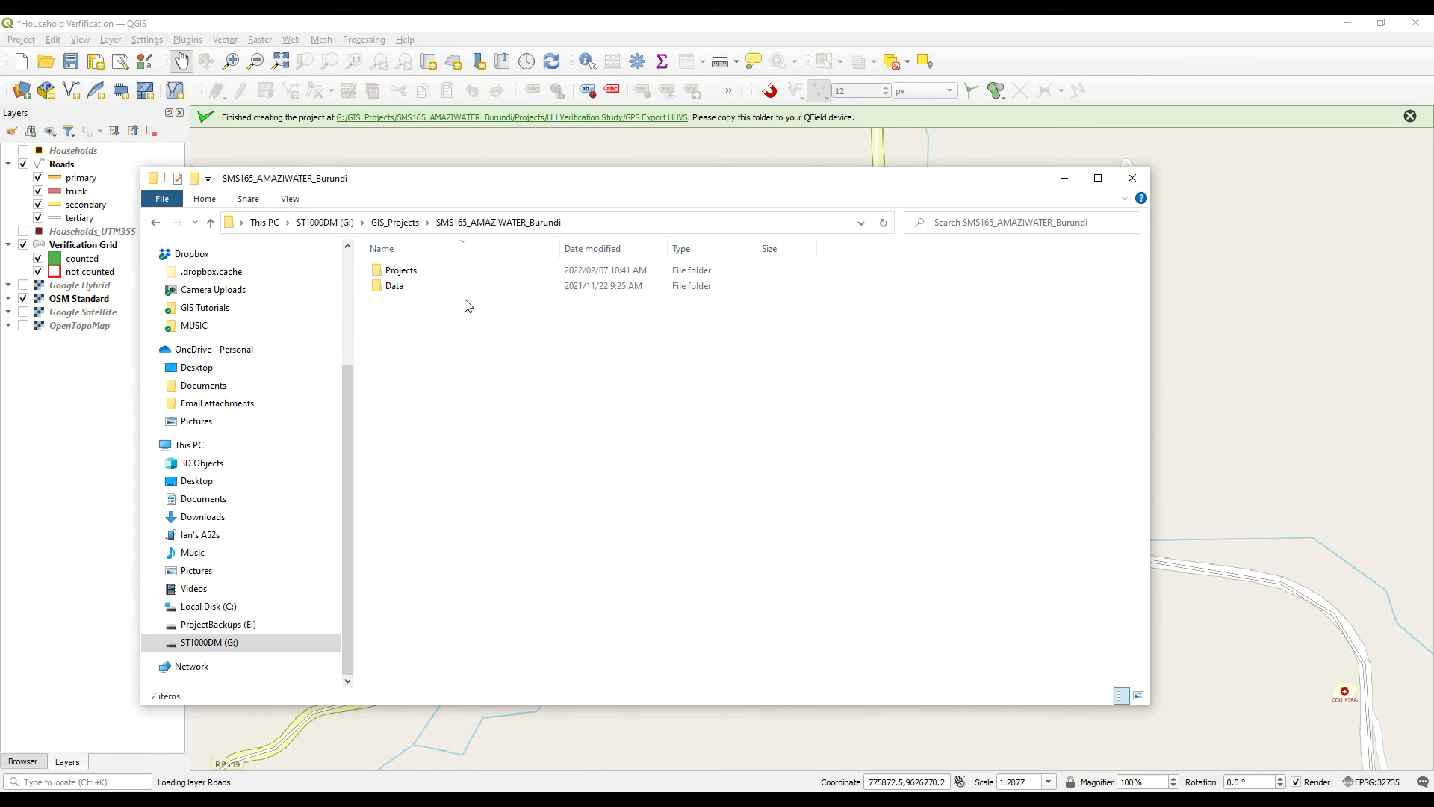
{"action": "double_click", "coordinate": [428, 272]}
{"action": "double_click", "coordinate": [466, 395]}
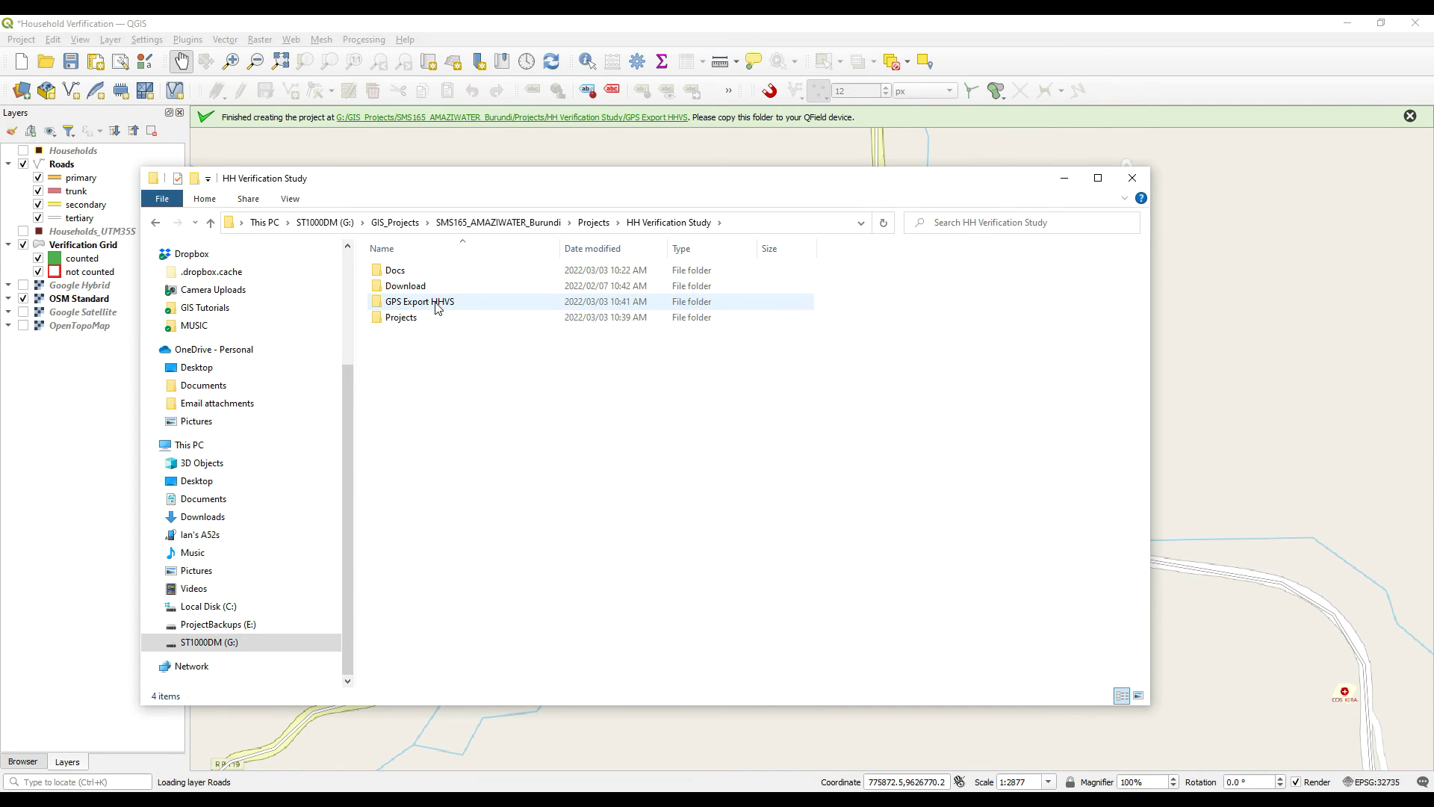
- Copy the GPS Export HHVS folder and paste a duplicate in the same folder
{"action": "right_click", "coordinate": [408, 400]}
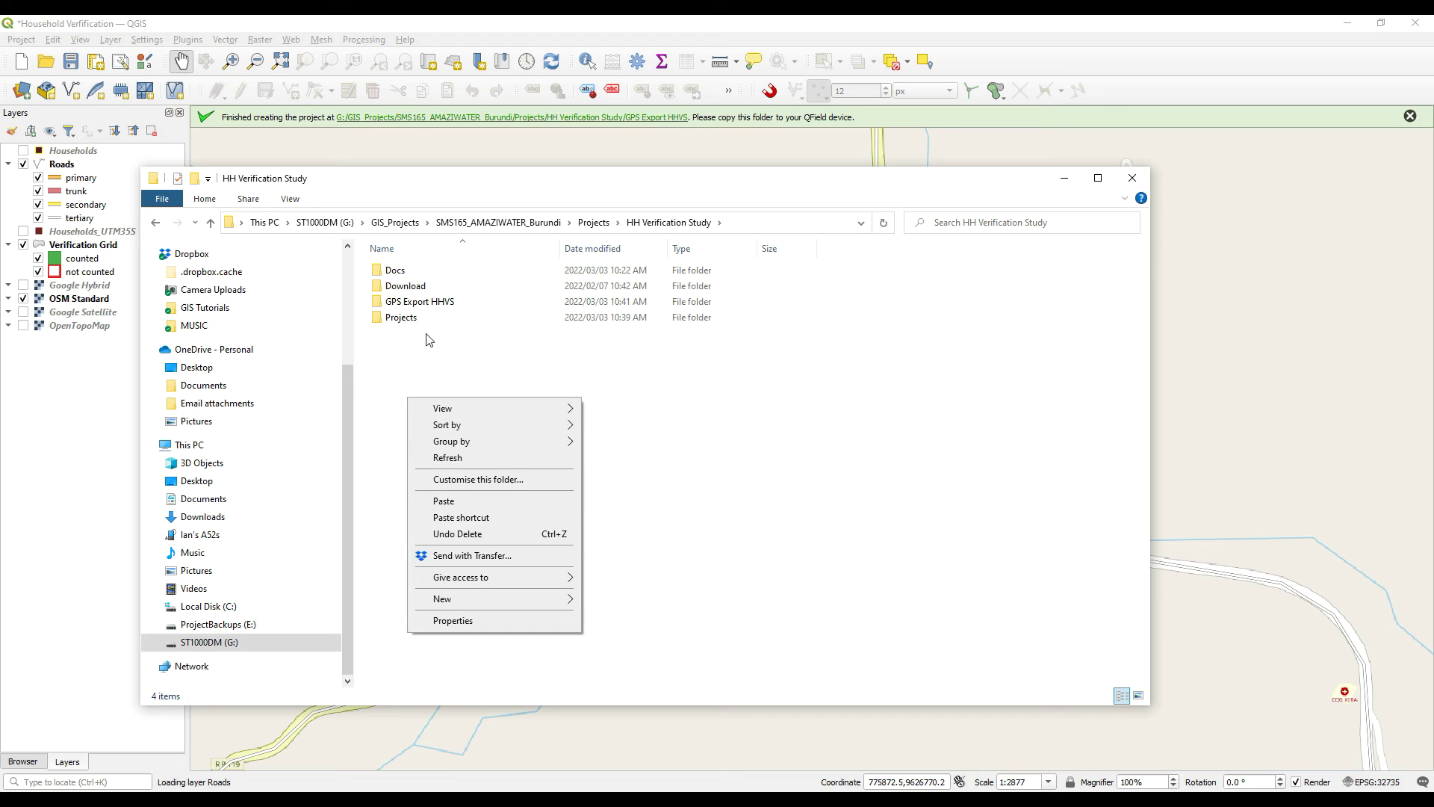
{"action": "right_click", "coordinate": [413, 301]}
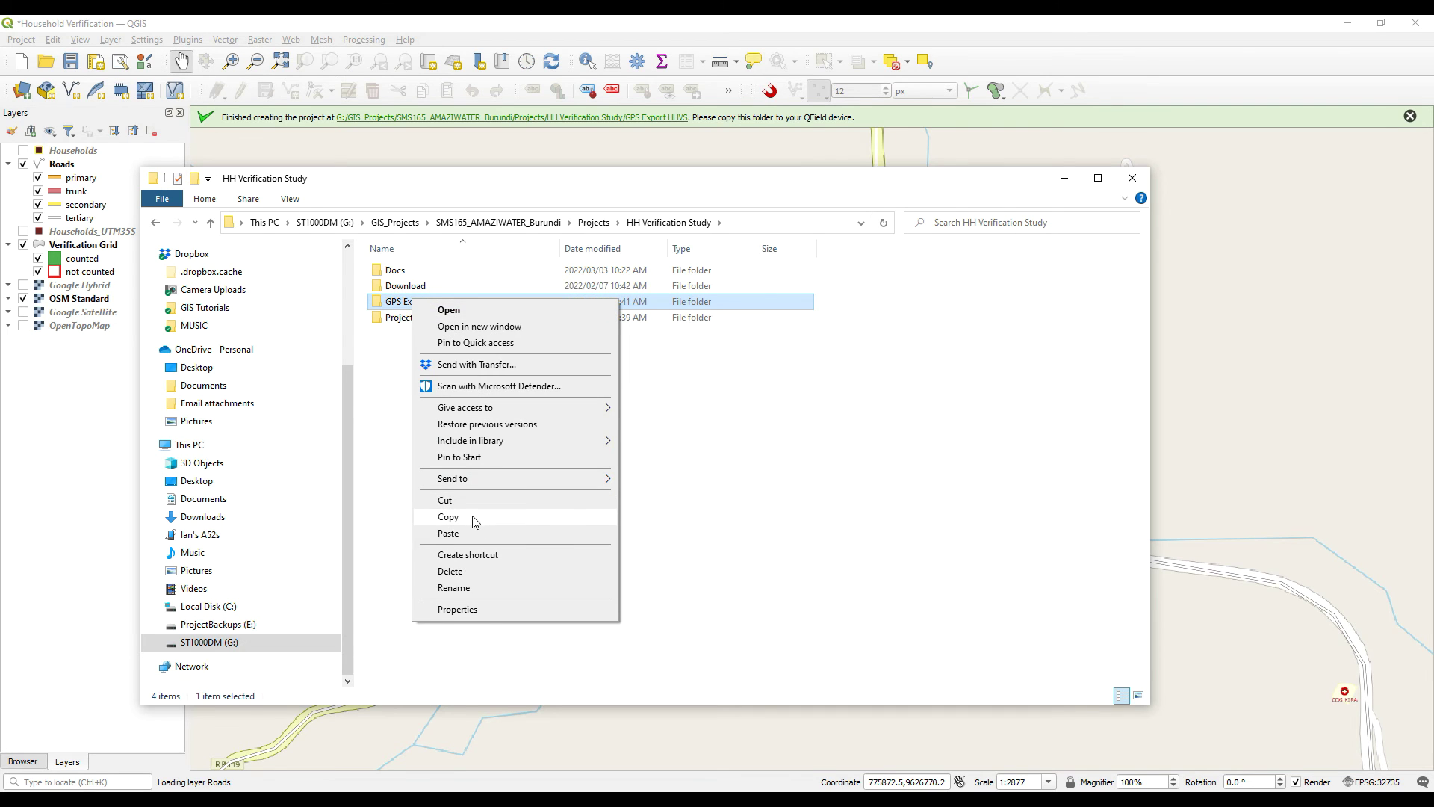
{"action": "left_click", "coordinate": [473, 521]}
{"action": "right_click", "coordinate": [420, 445]}
{"action": "left_click", "coordinate": [480, 548]}
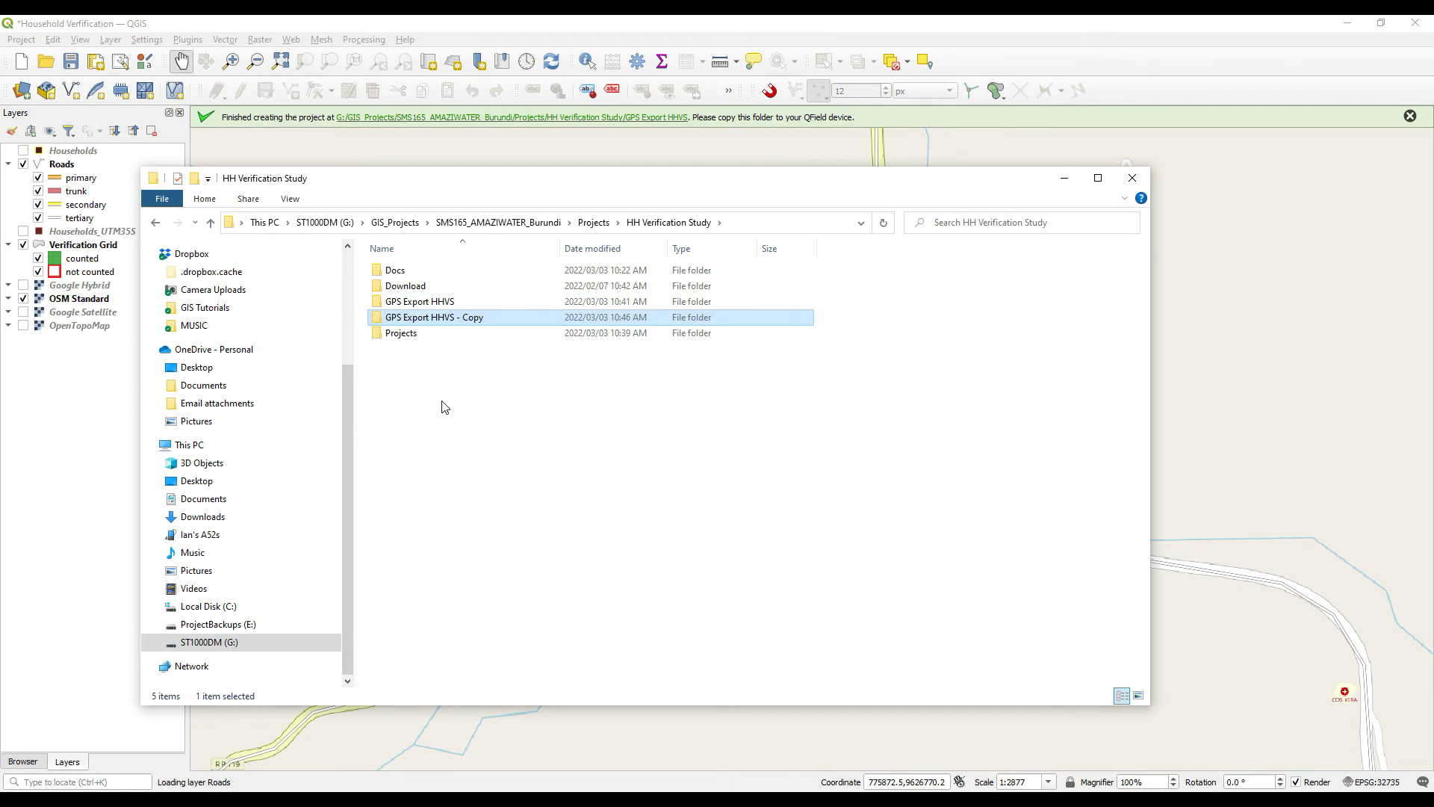
- Rename the duplicated folder to 'GPS Download HHVS'
{"action": "right_click", "coordinate": [443, 320]}
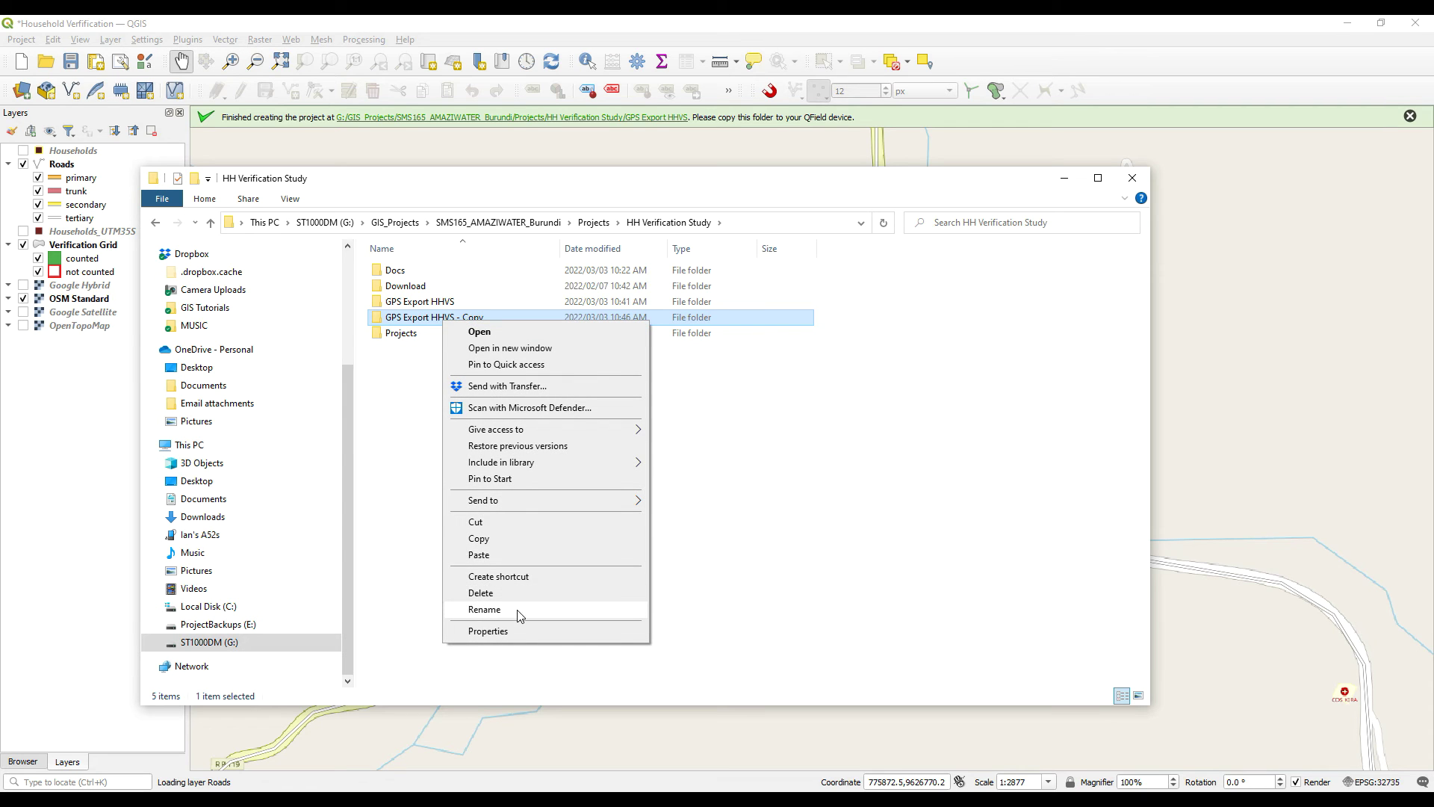
{"action": "left_click", "coordinate": [521, 615]}
{"action": "left_click", "coordinate": [404, 318]}
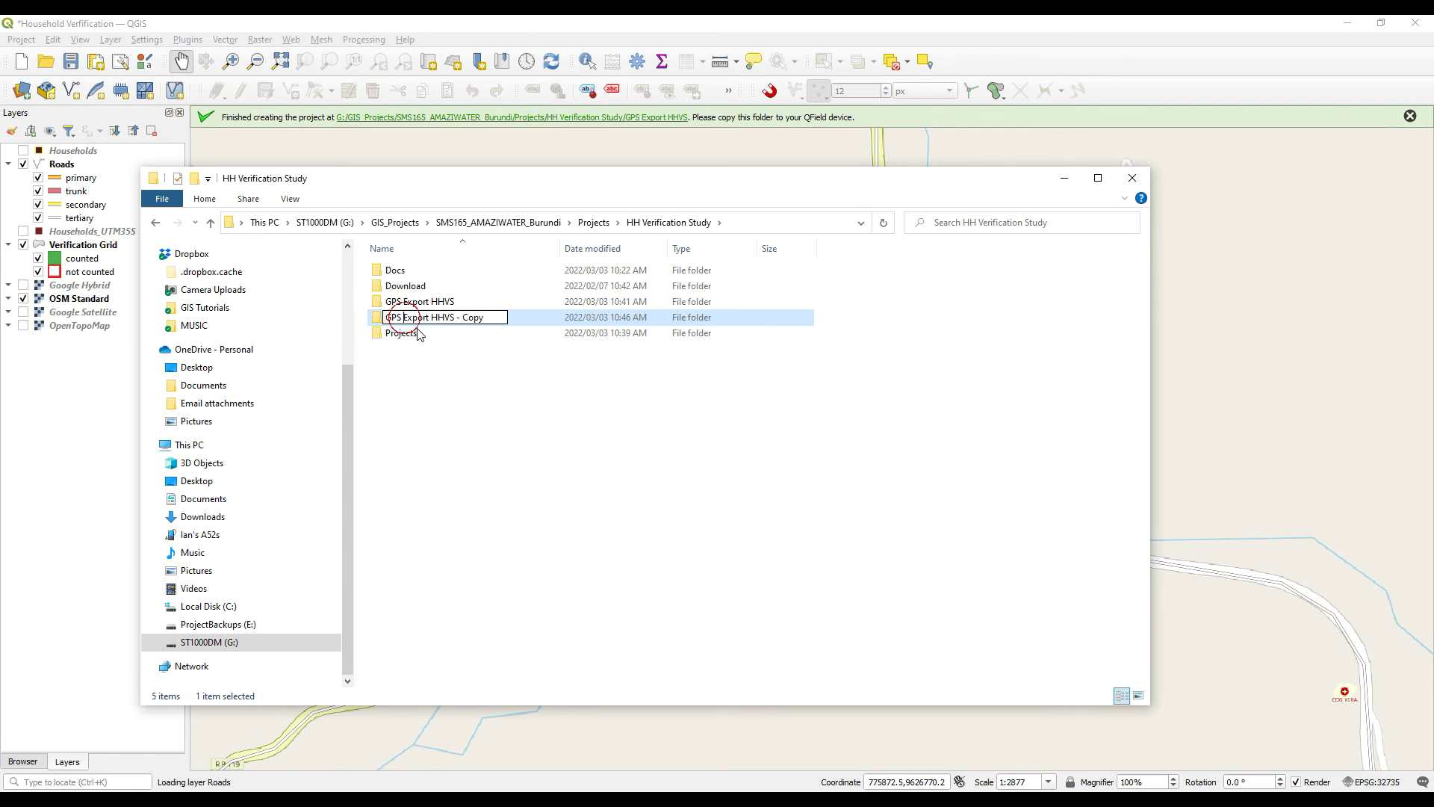
{"action": "type", "text": "Dow"}
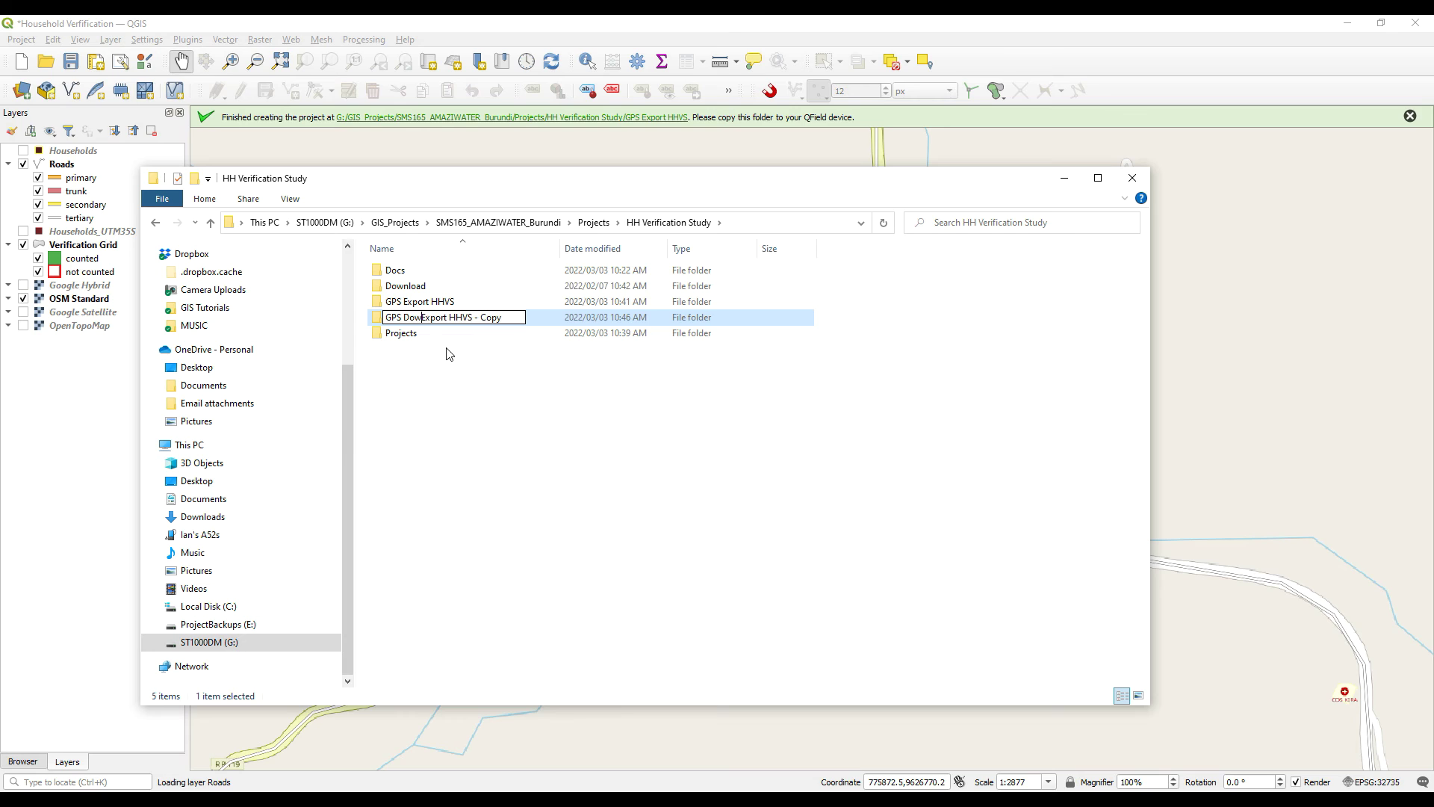
{"action": "type", "text": "nload"}
{"action": "key", "text": "Delete"}
{"action": "key", "text": "Delete"}
{"action": "key", "text": "Delete"}
{"action": "key", "text": "Delete"}
{"action": "key", "text": "Delete"}
{"action": "key", "text": "Delete"}
{"action": "left_click_drag", "start_coordinate": [469, 321], "coordinate": [538, 330]}
{"action": "key", "text": "BackSpace"}
{"action": "key", "text": "Return"}
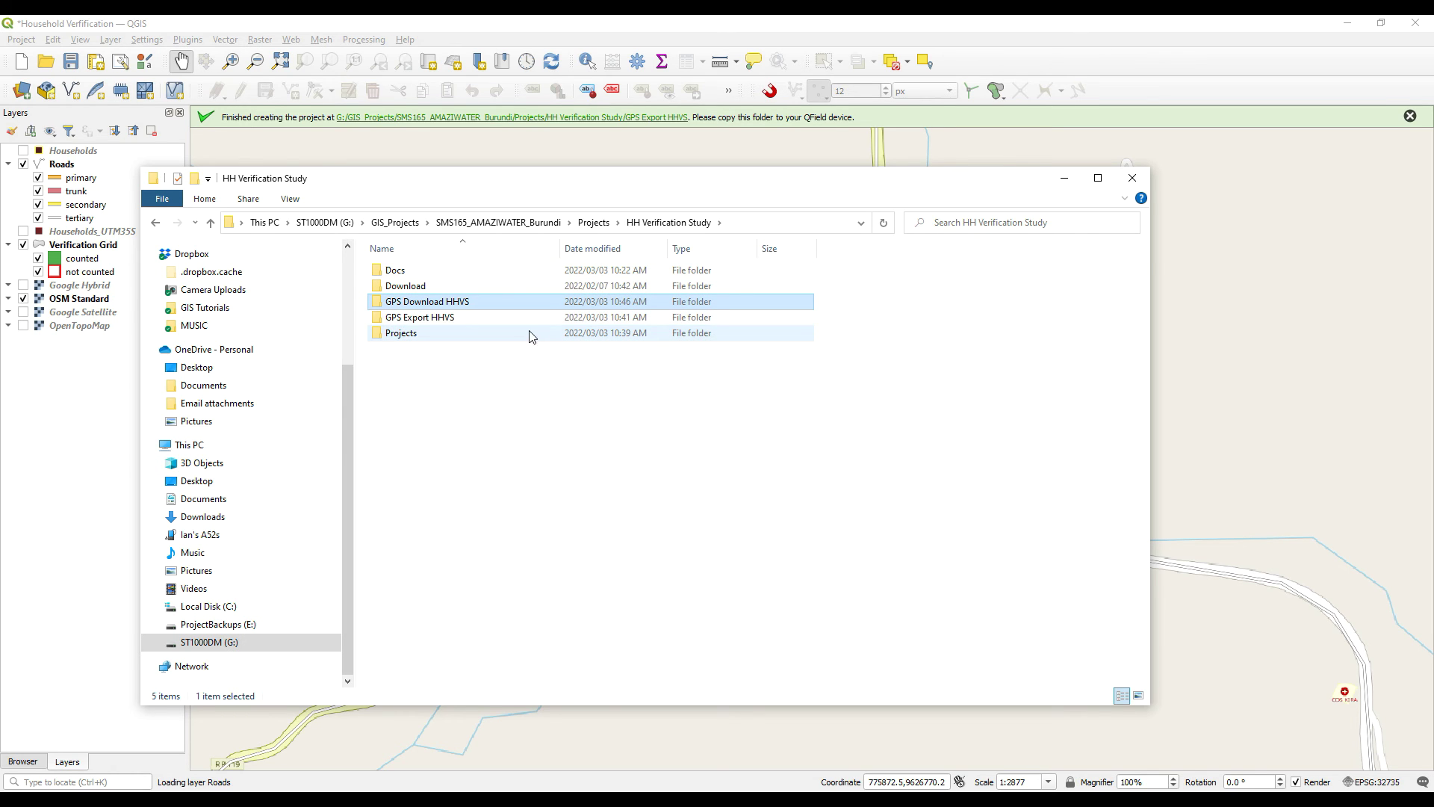
{"action": "double_click", "coordinate": [430, 301]}
- Delete the four old files, then browse to the phone's Documents\GPS Export HHVS folder
{"action": "left_click_drag", "start_coordinate": [437, 260], "coordinate": [445, 329]}
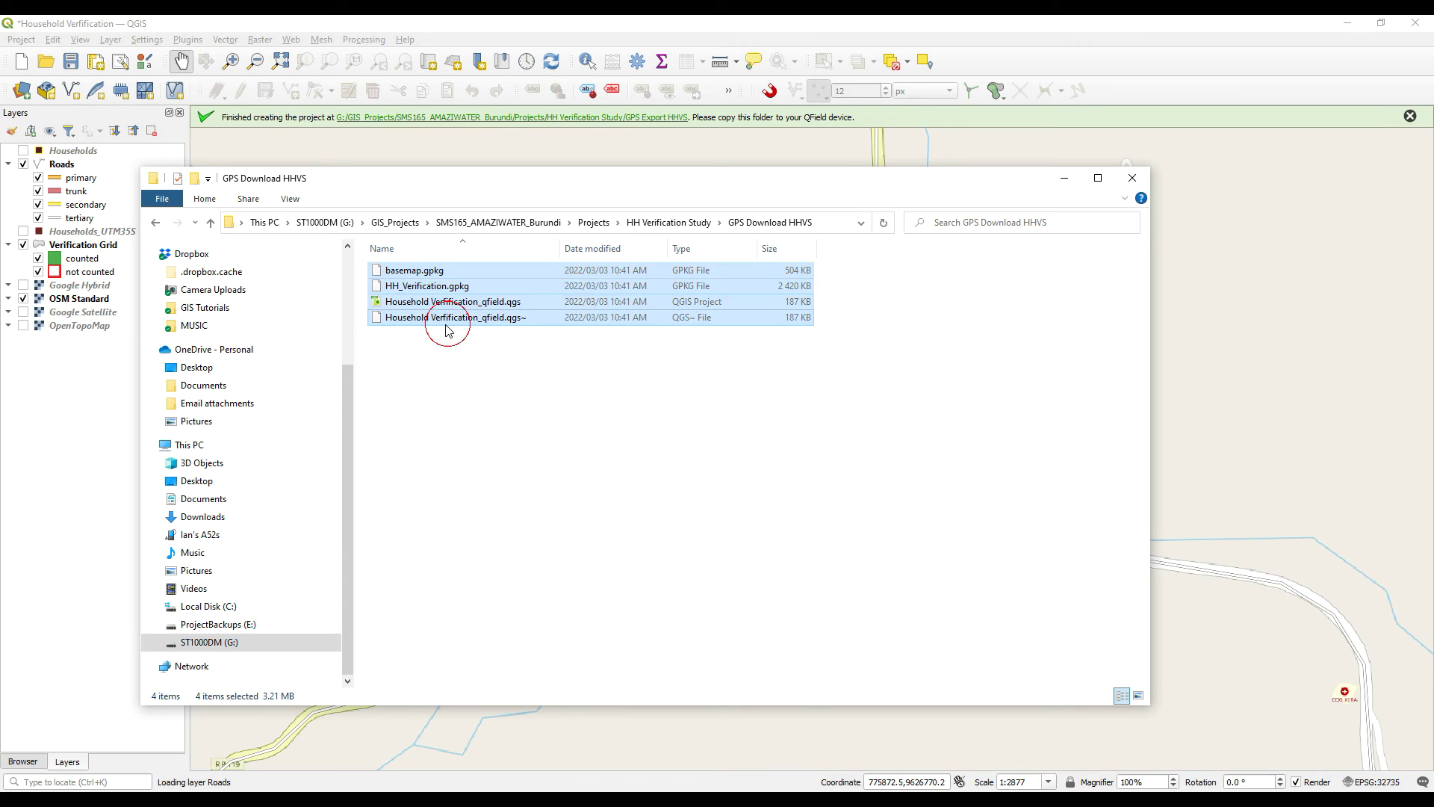
{"action": "key", "text": "Delete"}
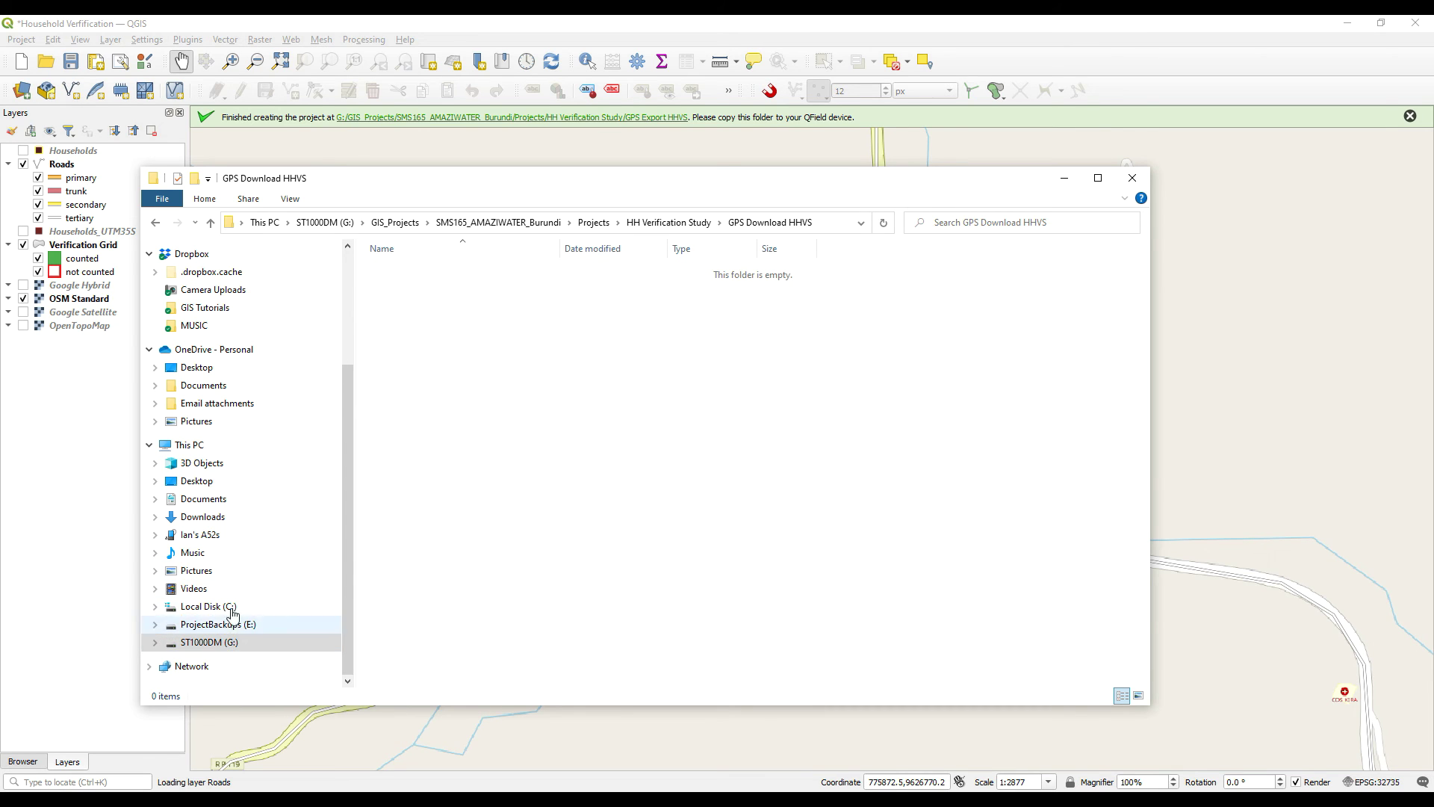
{"action": "left_click", "coordinate": [213, 535]}
{"action": "double_click", "coordinate": [456, 273]}
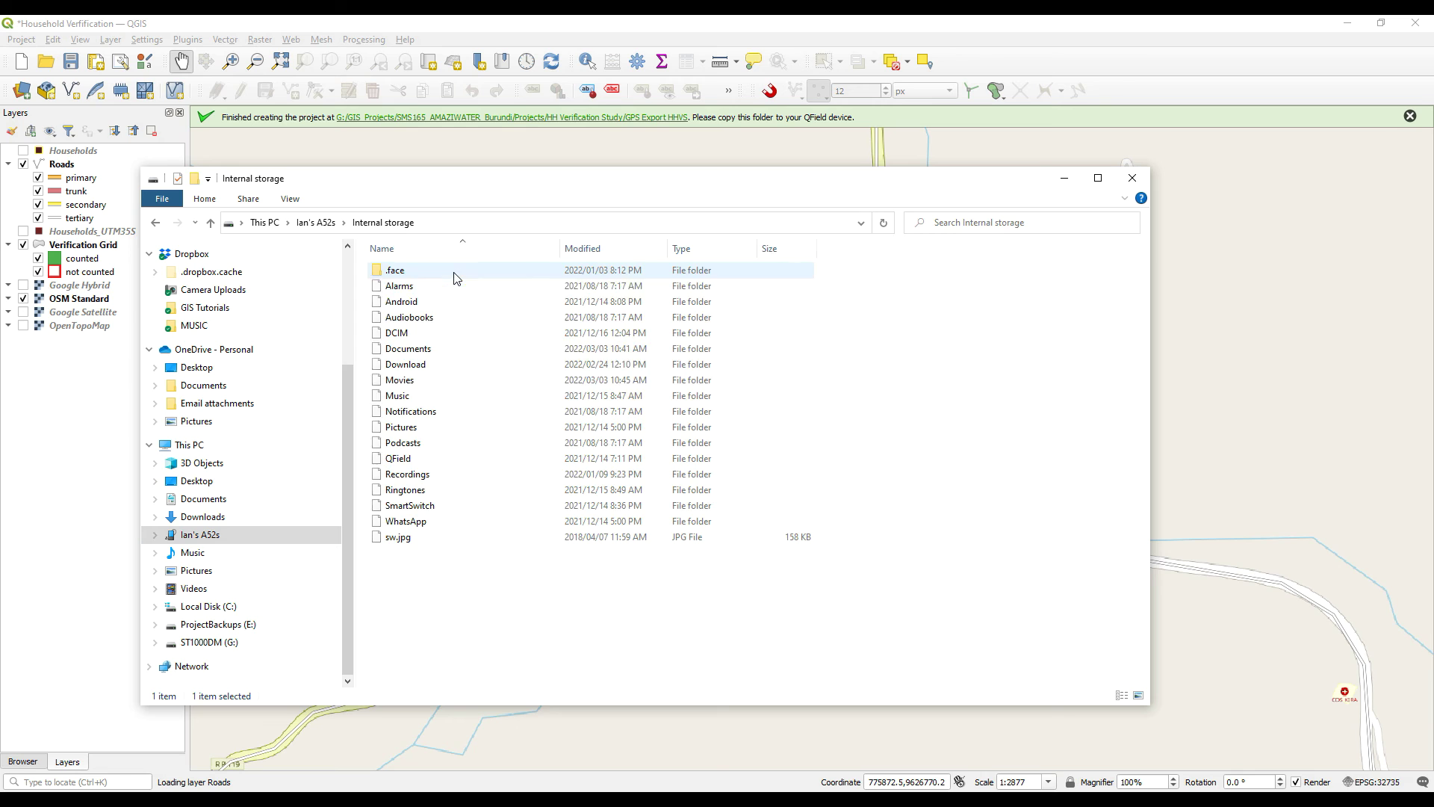
{"action": "double_click", "coordinate": [437, 351]}
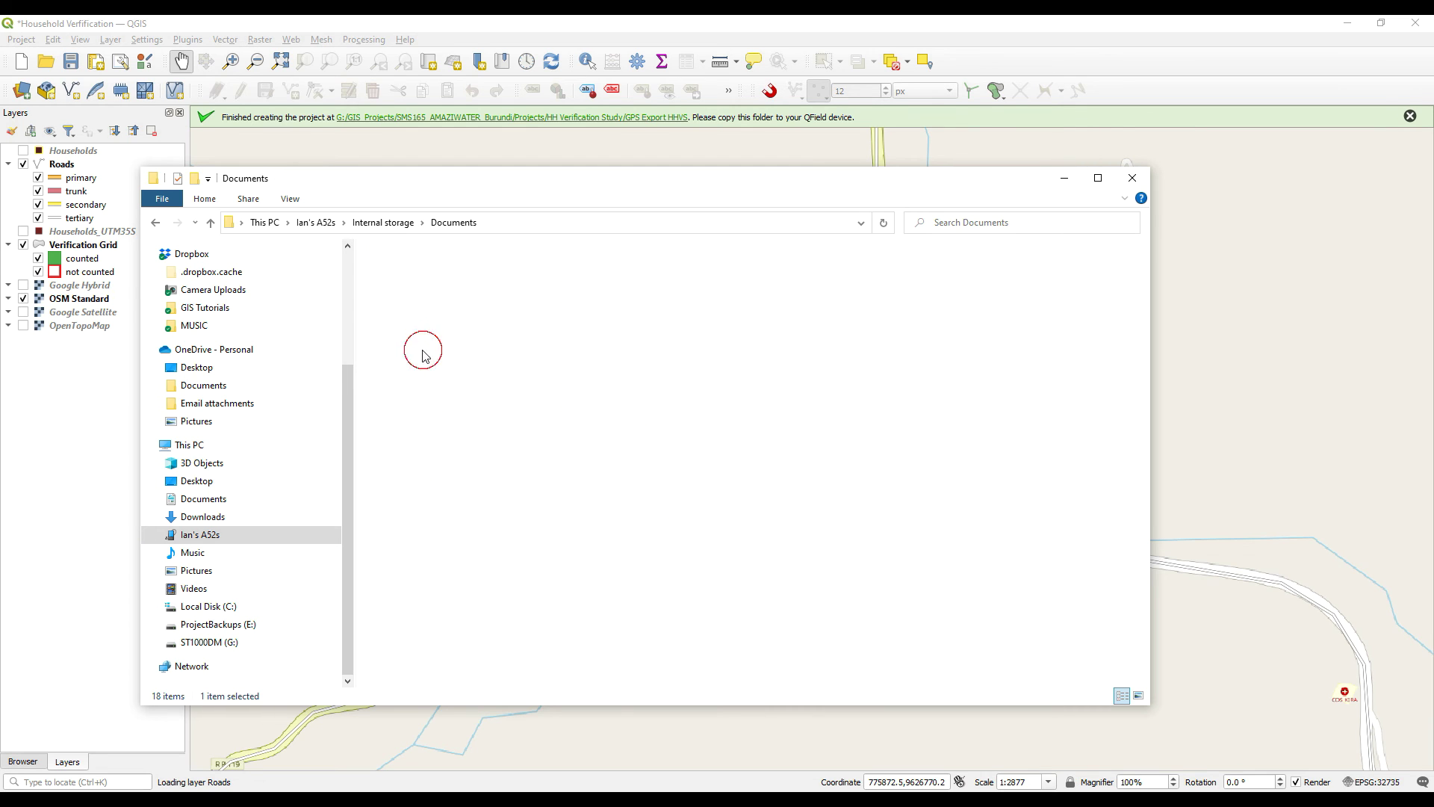
{"action": "double_click", "coordinate": [432, 260]}
- Copy all six exported files from the phone's GPS Export HHVS folder
{"action": "left_click", "coordinate": [416, 263]}
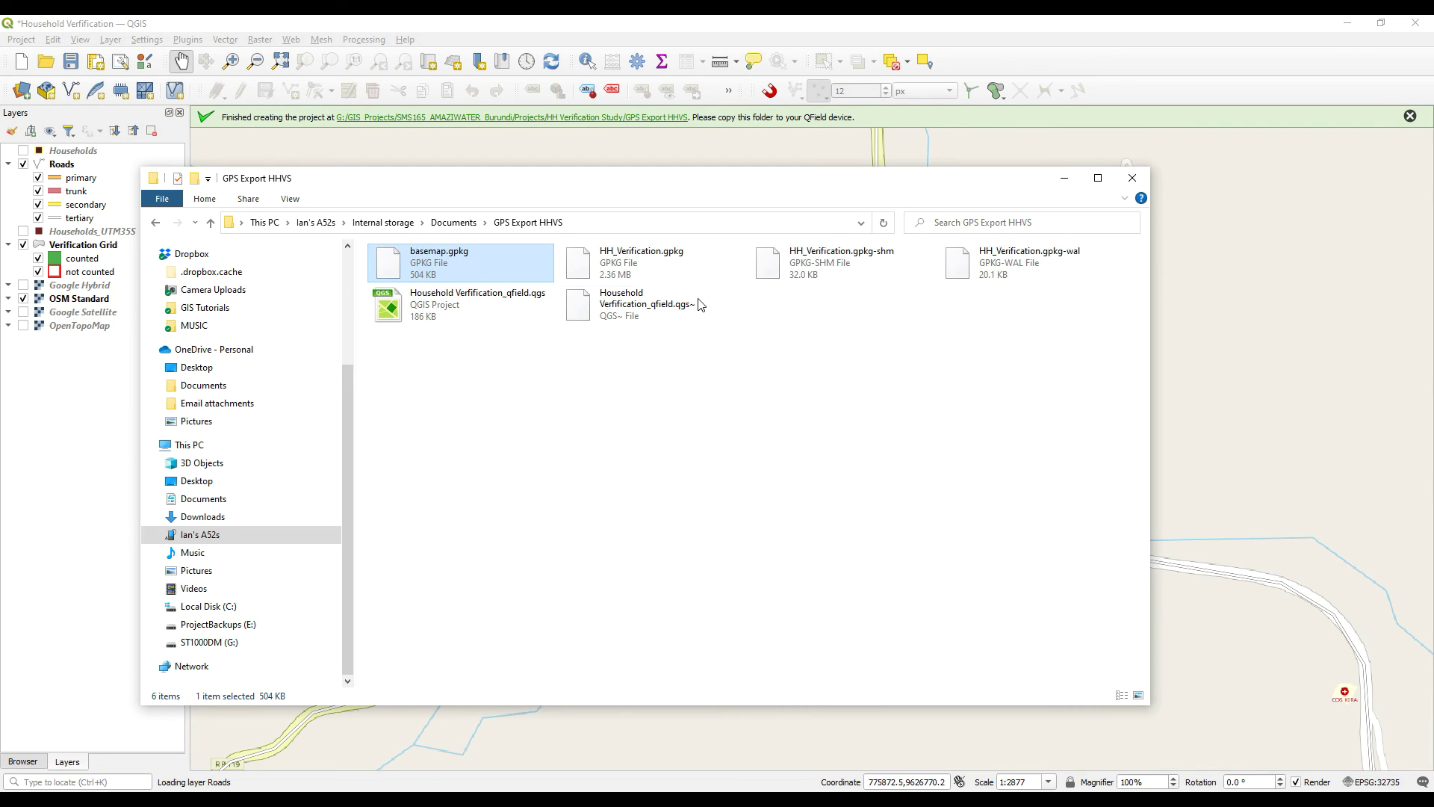
{"action": "left_click", "coordinate": [626, 306], "text": "shift"}
{"action": "right_click", "coordinate": [626, 307]}
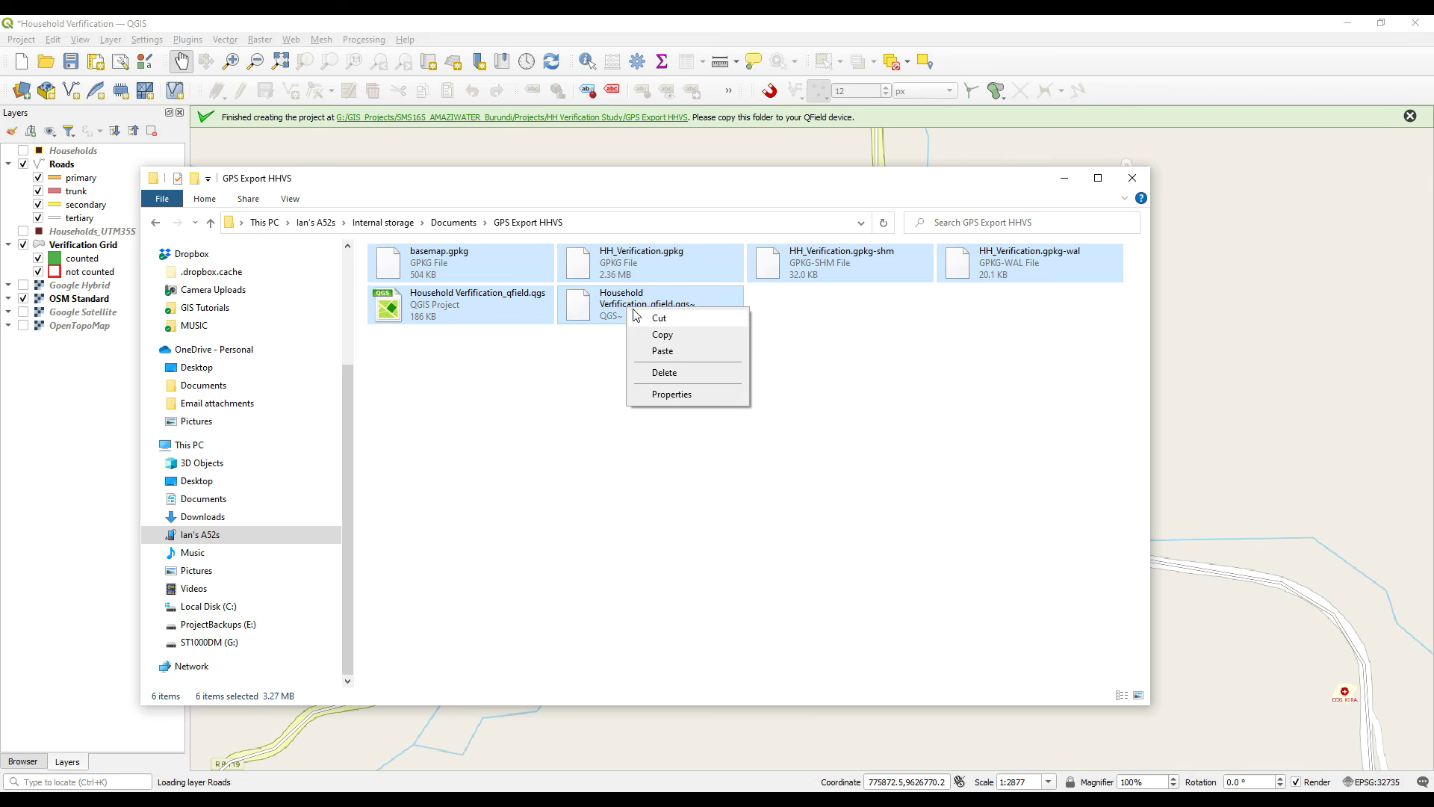
{"action": "left_click", "coordinate": [702, 337]}
- Paste the six files into GPS Download HHVS on the G: drive
{"action": "scroll", "coordinate": [348, 481], "scroll_direction": "up", "scroll_amount": 3}
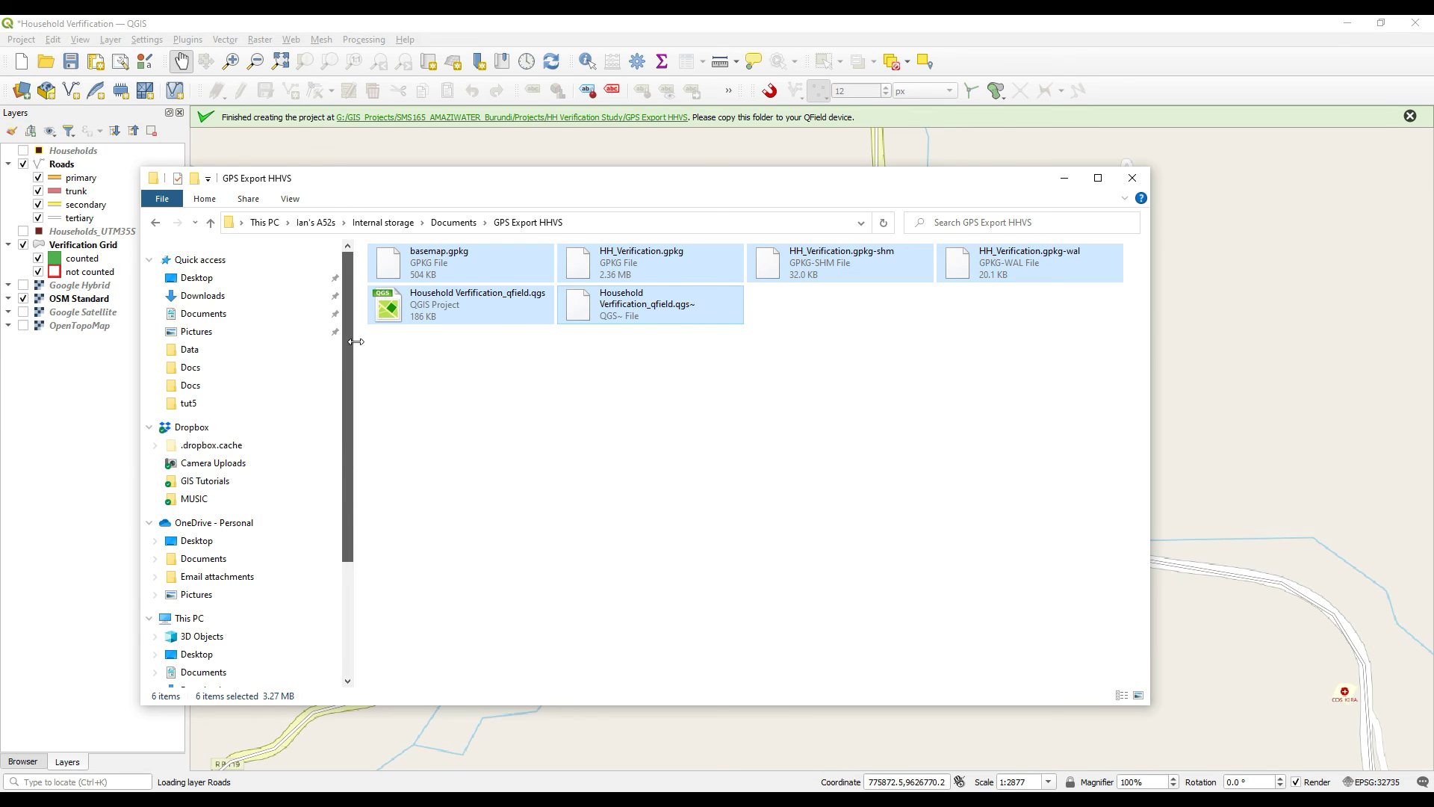
{"action": "scroll", "coordinate": [348, 478], "scroll_direction": "down", "scroll_amount": 3}
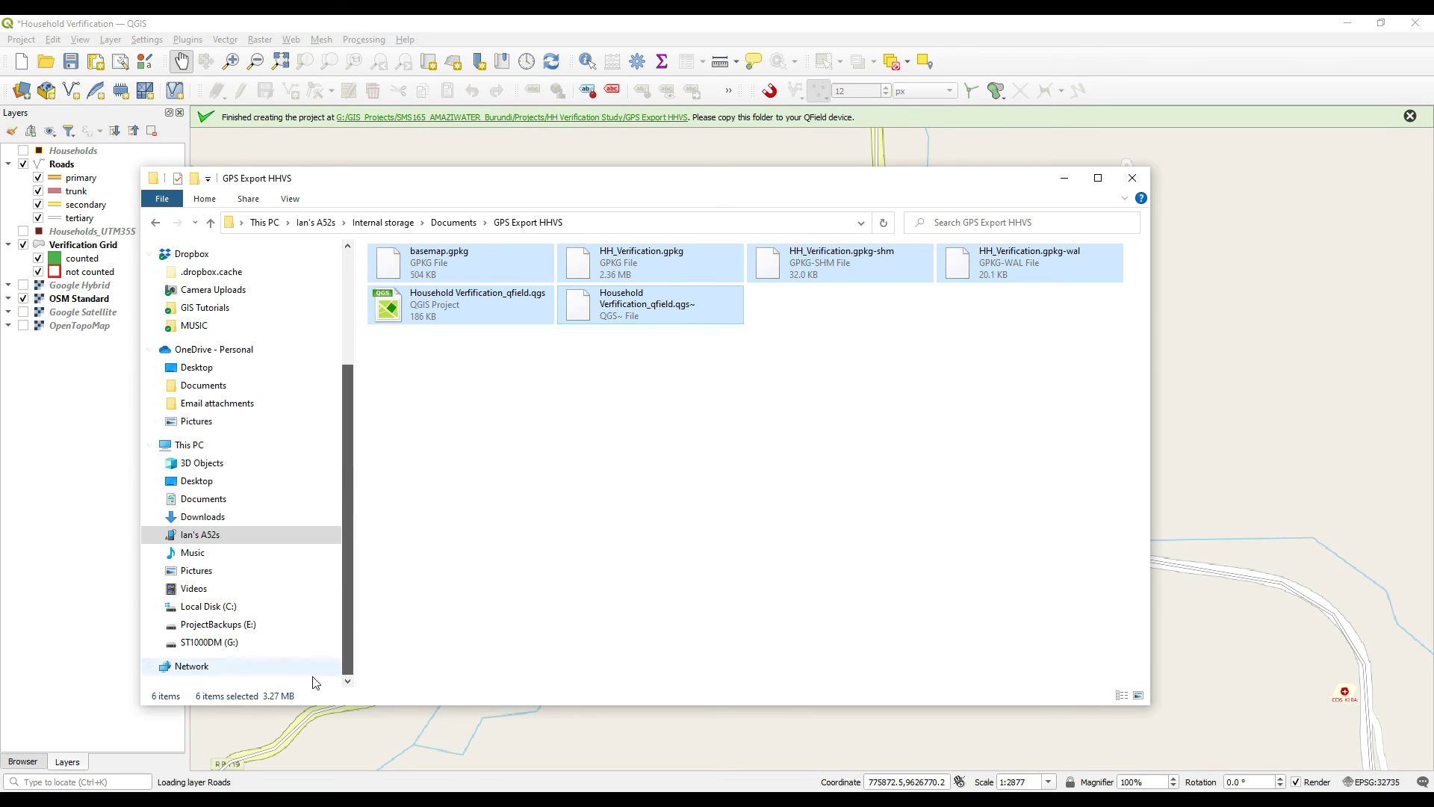
{"action": "left_click", "coordinate": [239, 641]}
{"action": "double_click", "coordinate": [473, 292]}
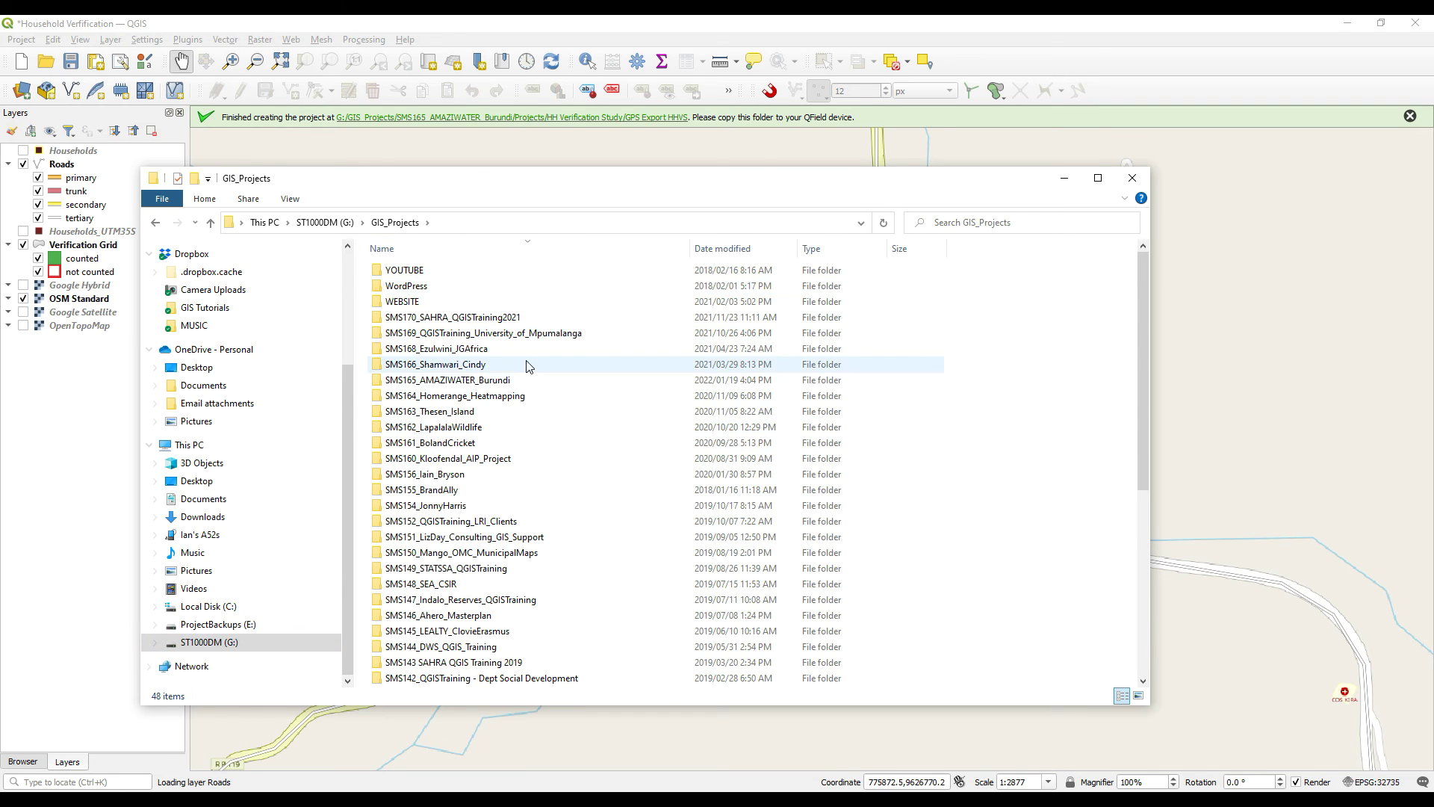
{"action": "double_click", "coordinate": [503, 378]}
{"action": "double_click", "coordinate": [419, 270]}
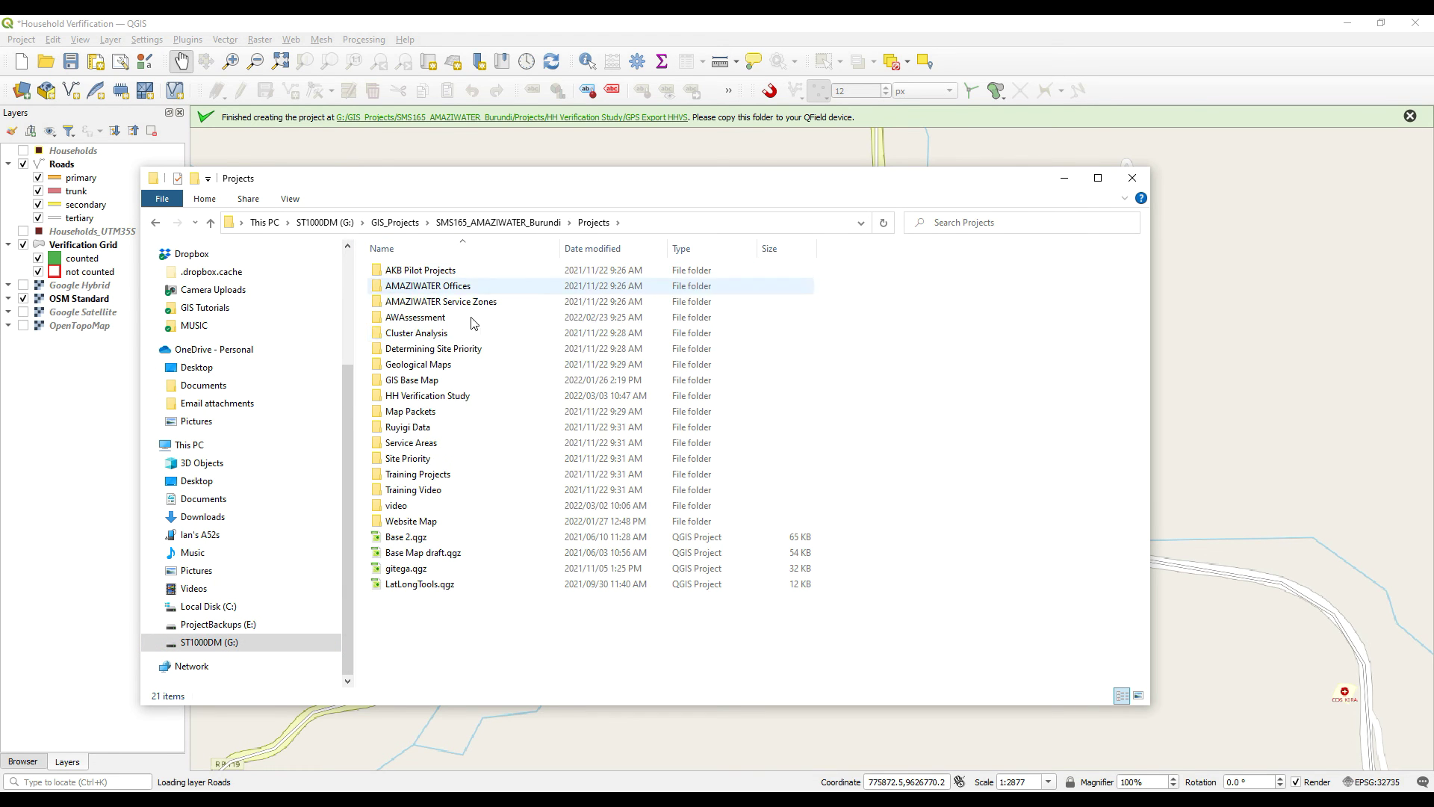
{"action": "double_click", "coordinate": [464, 395]}
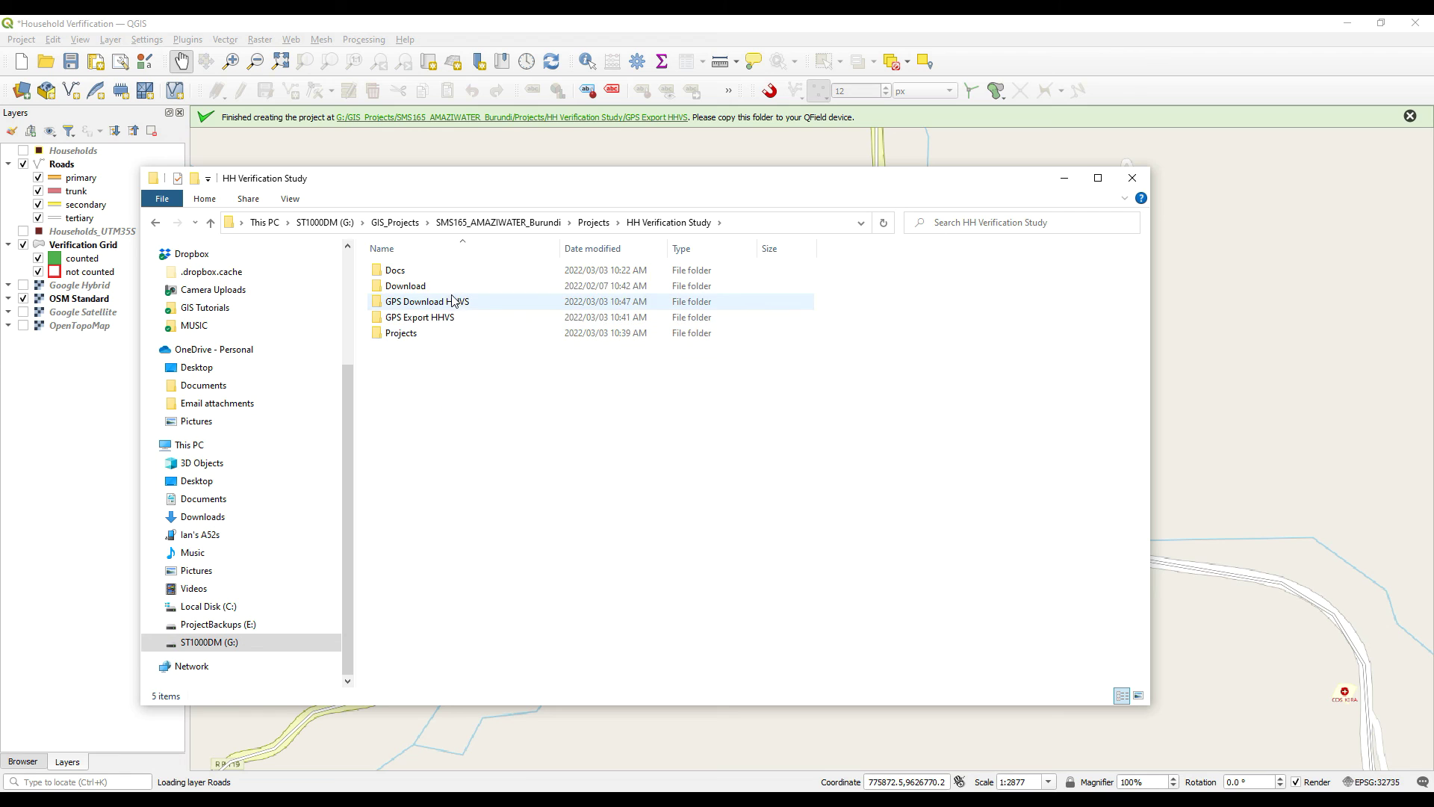
{"action": "double_click", "coordinate": [457, 301]}
{"action": "right_click", "coordinate": [491, 397]}
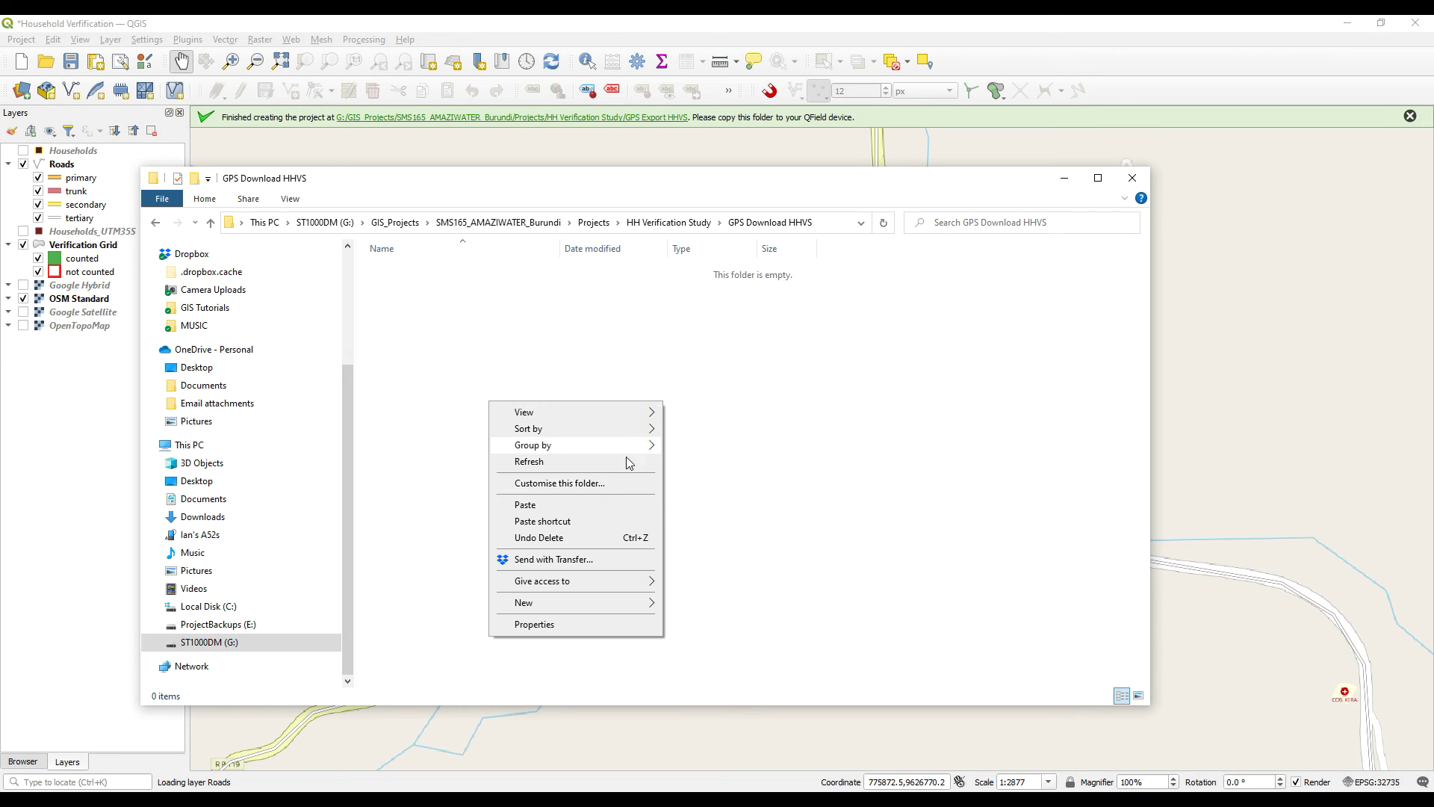
{"action": "left_click", "coordinate": [587, 507]}
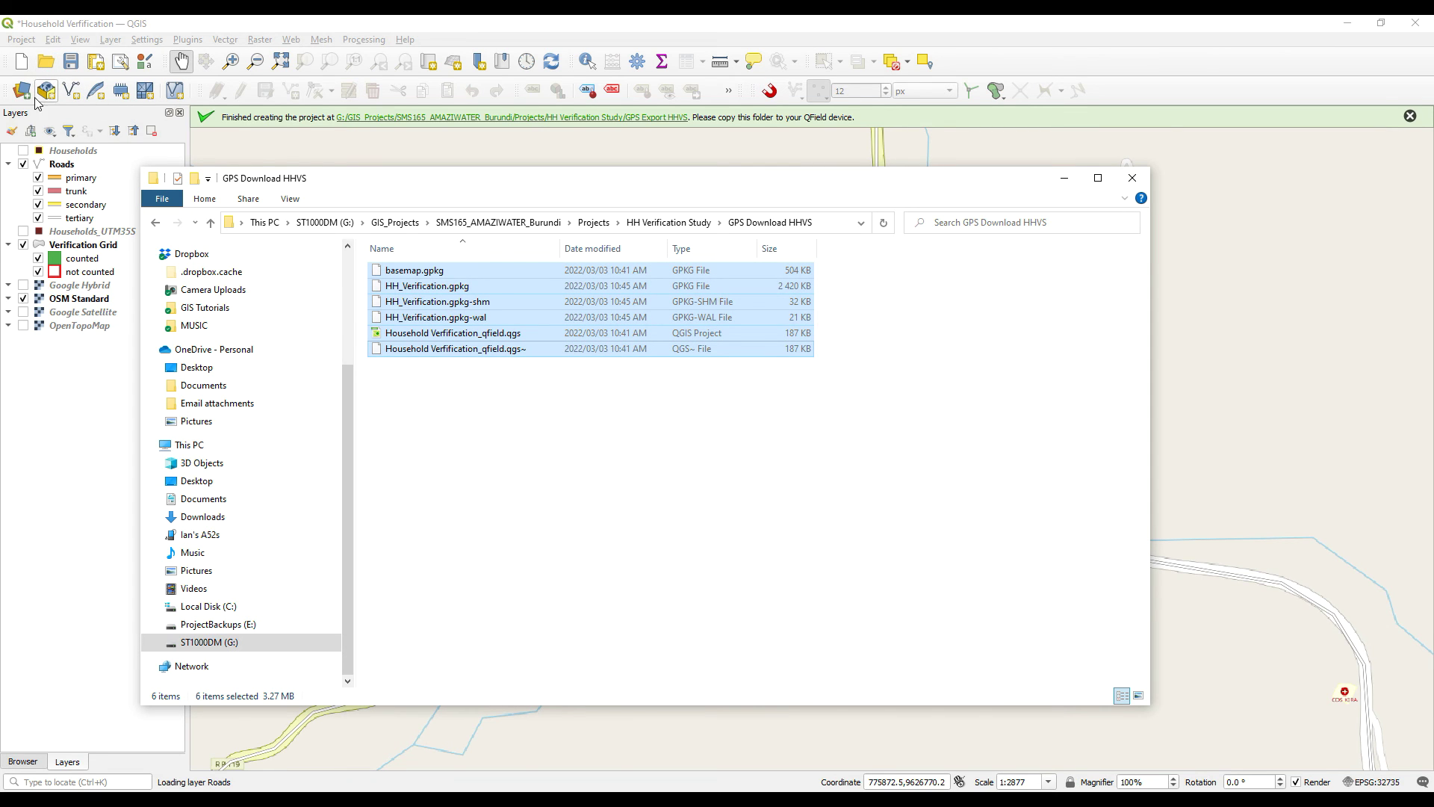
- Discard current changes and open Household Verification_qfield.qgs from the GPS Download HHVS folder
{"action": "left_click", "coordinate": [45, 65]}
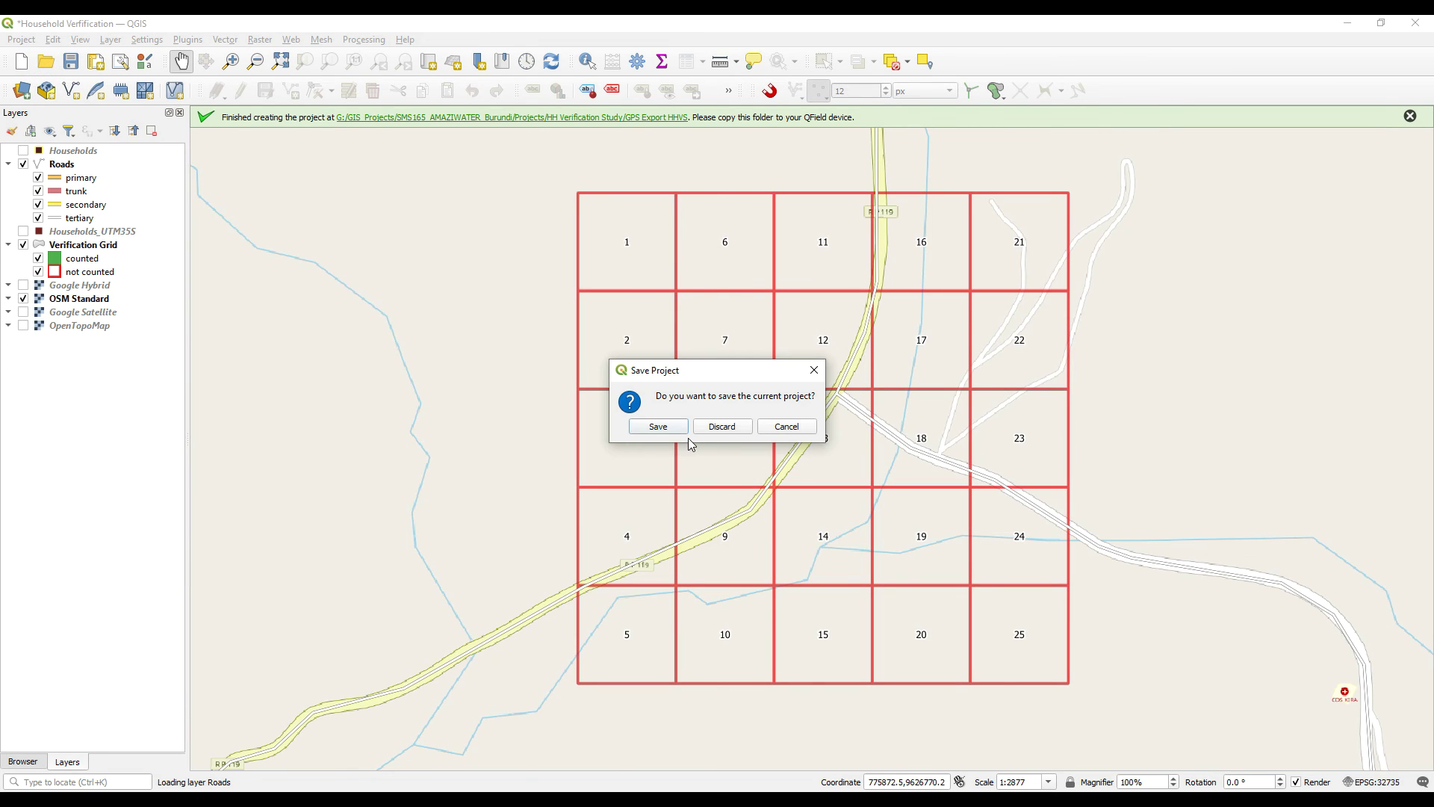
{"action": "left_click", "coordinate": [729, 431]}
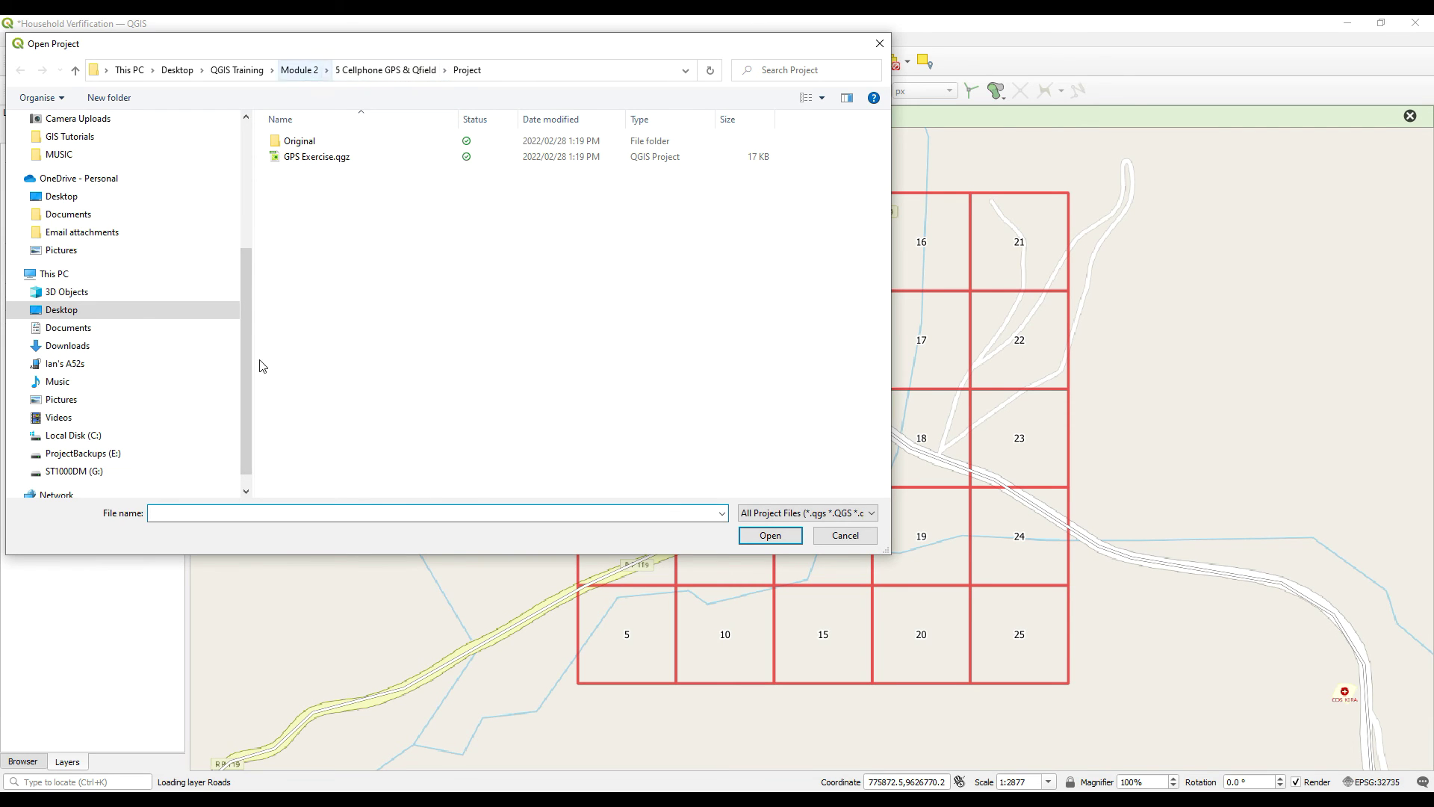
{"action": "left_click", "coordinate": [72, 471]}
{"action": "double_click", "coordinate": [320, 155]}
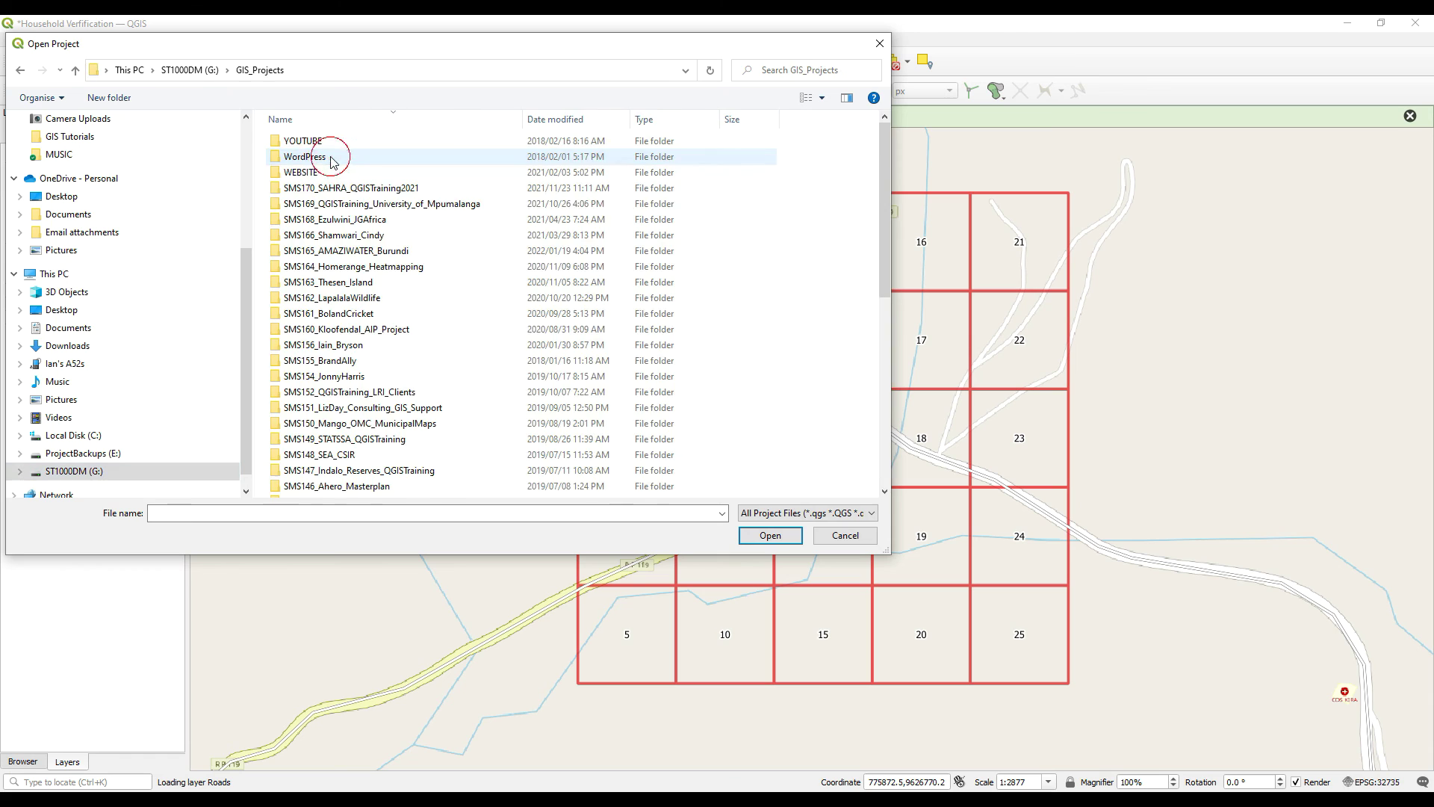
{"action": "left_click", "coordinate": [365, 253]}
{"action": "double_click", "coordinate": [366, 251]}
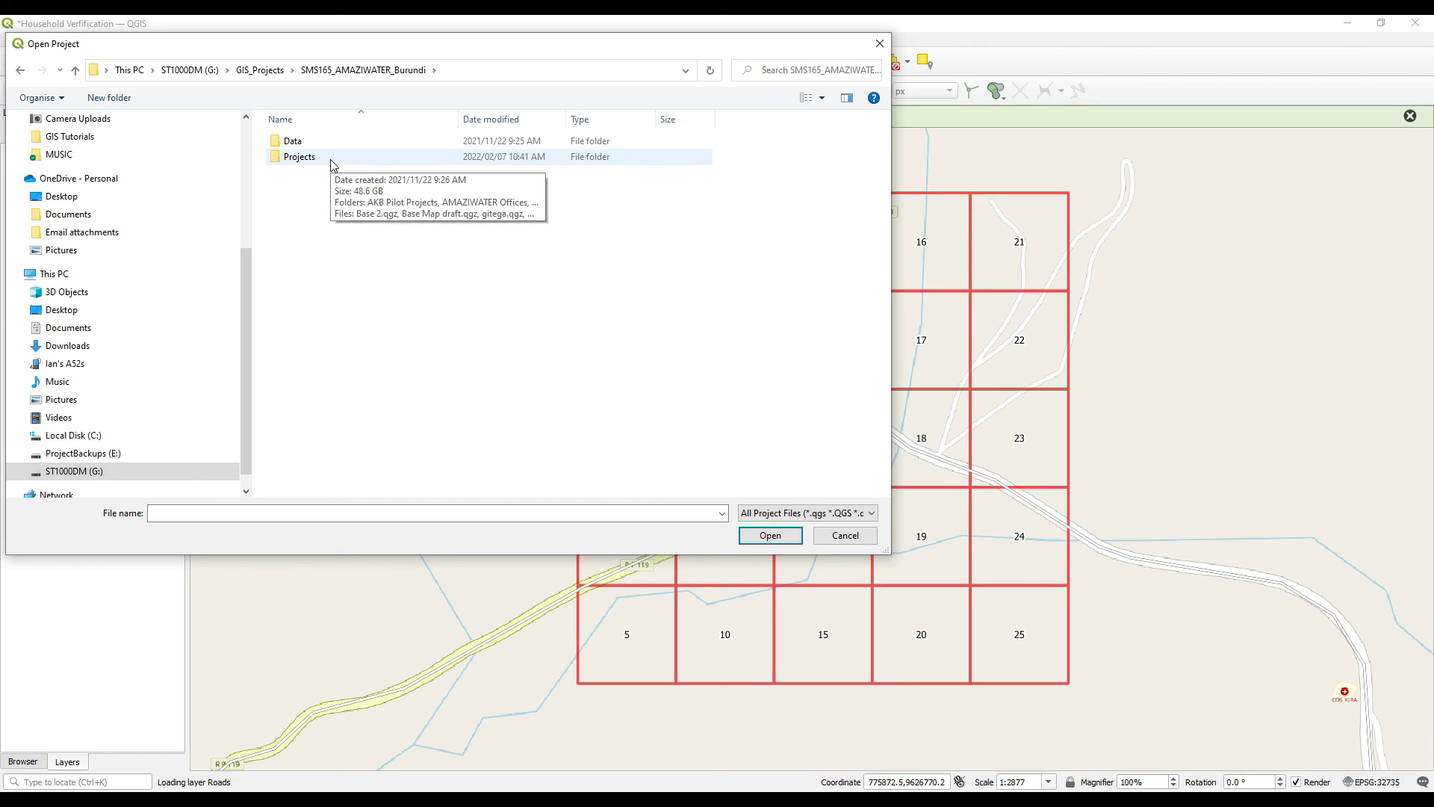
{"action": "double_click", "coordinate": [326, 155]}
{"action": "left_click", "coordinate": [356, 274]}
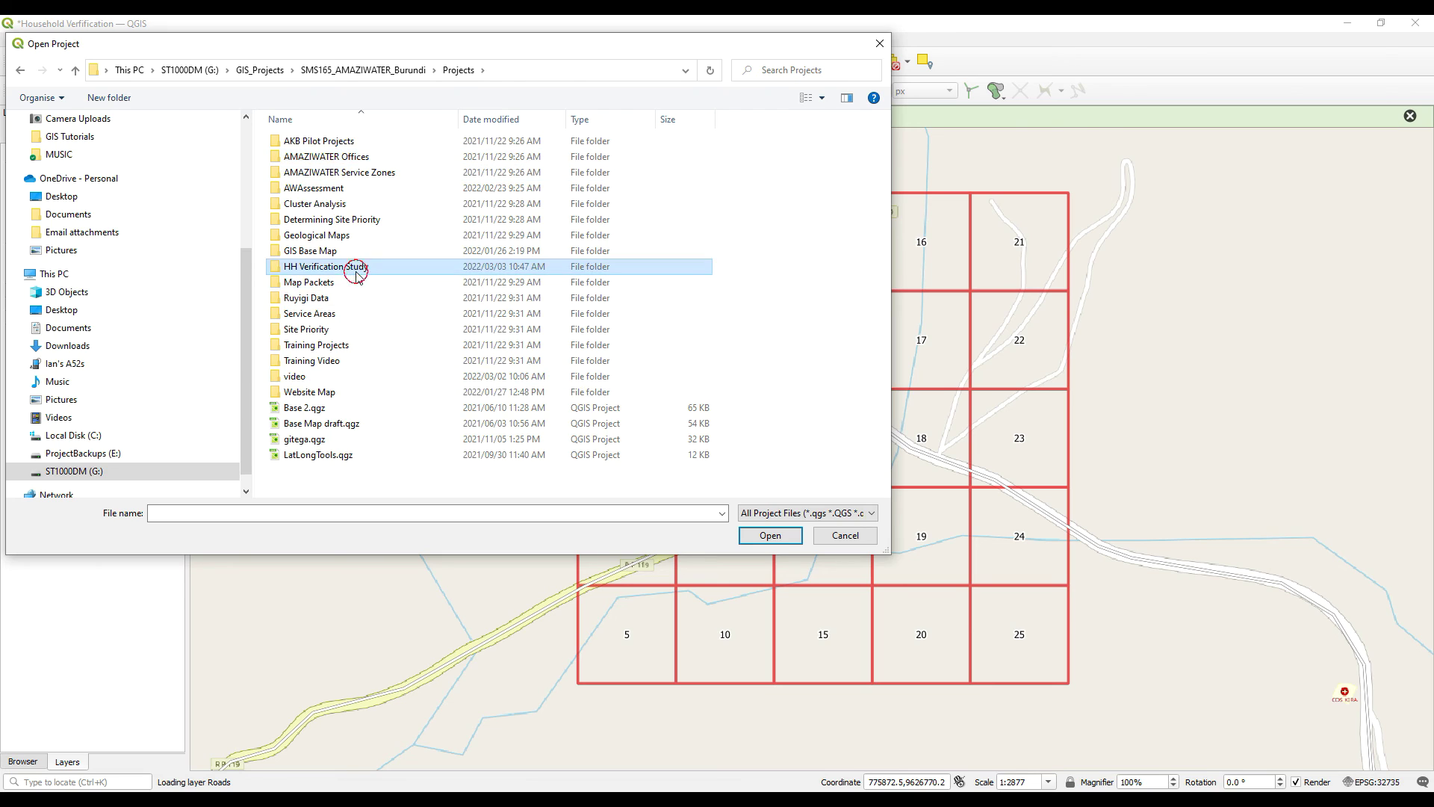
{"action": "double_click", "coordinate": [357, 273]}
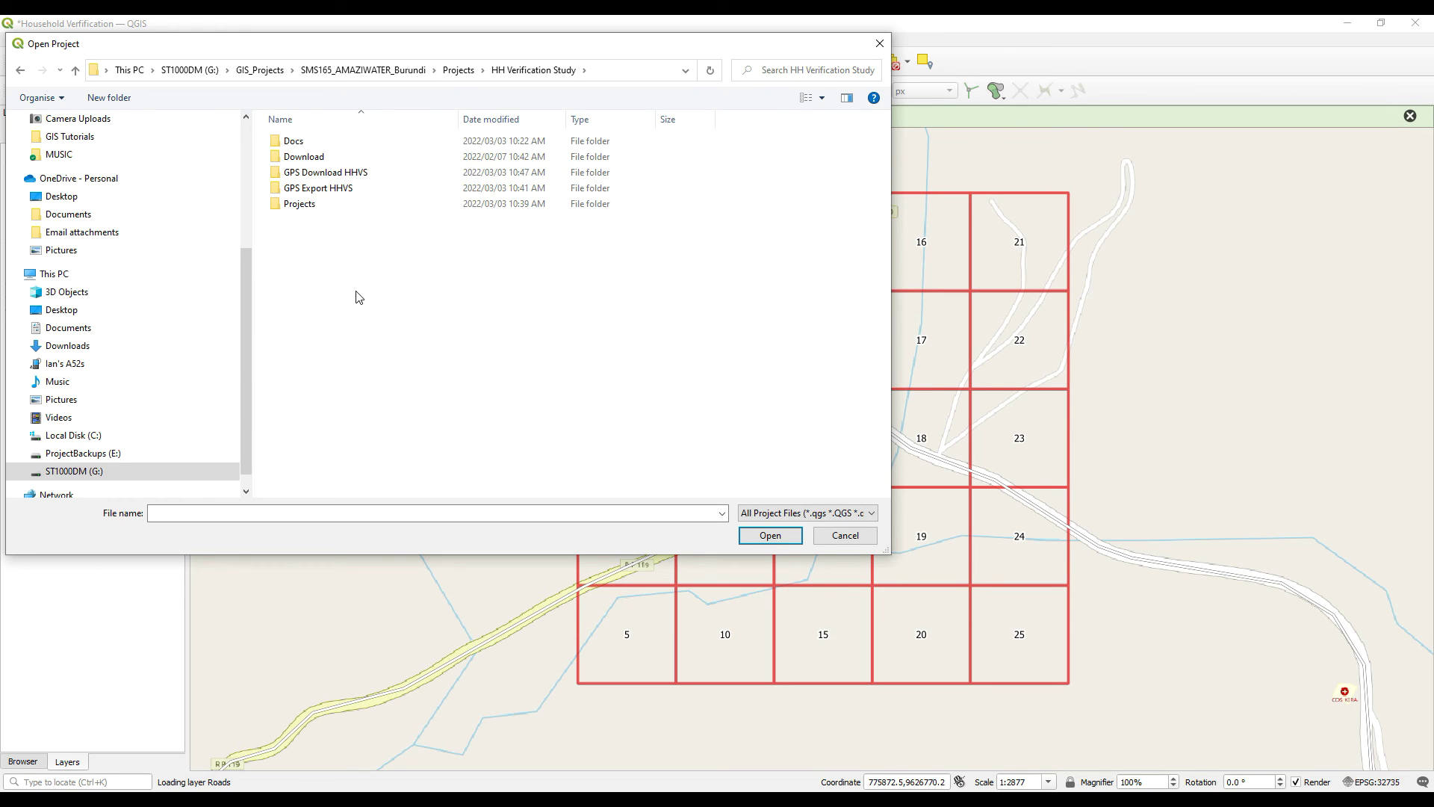
{"action": "double_click", "coordinate": [337, 172]}
{"action": "left_click", "coordinate": [336, 141]}
{"action": "left_click", "coordinate": [770, 535]}
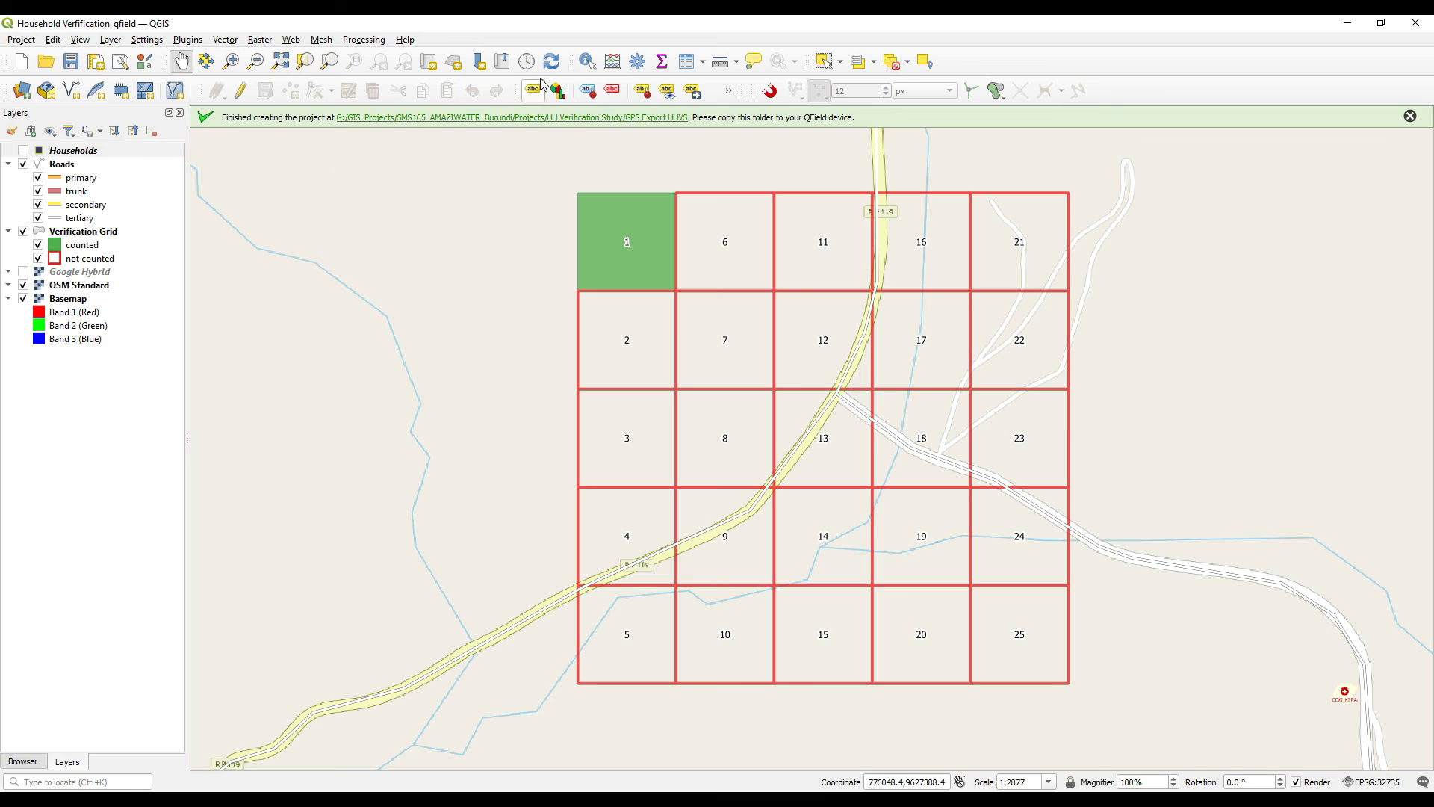
- Identify grid cell 1 on Verification Grid to confirm 2 households, 1 shop, status yes
{"action": "left_click", "coordinate": [587, 61]}
{"action": "left_click", "coordinate": [118, 233]}
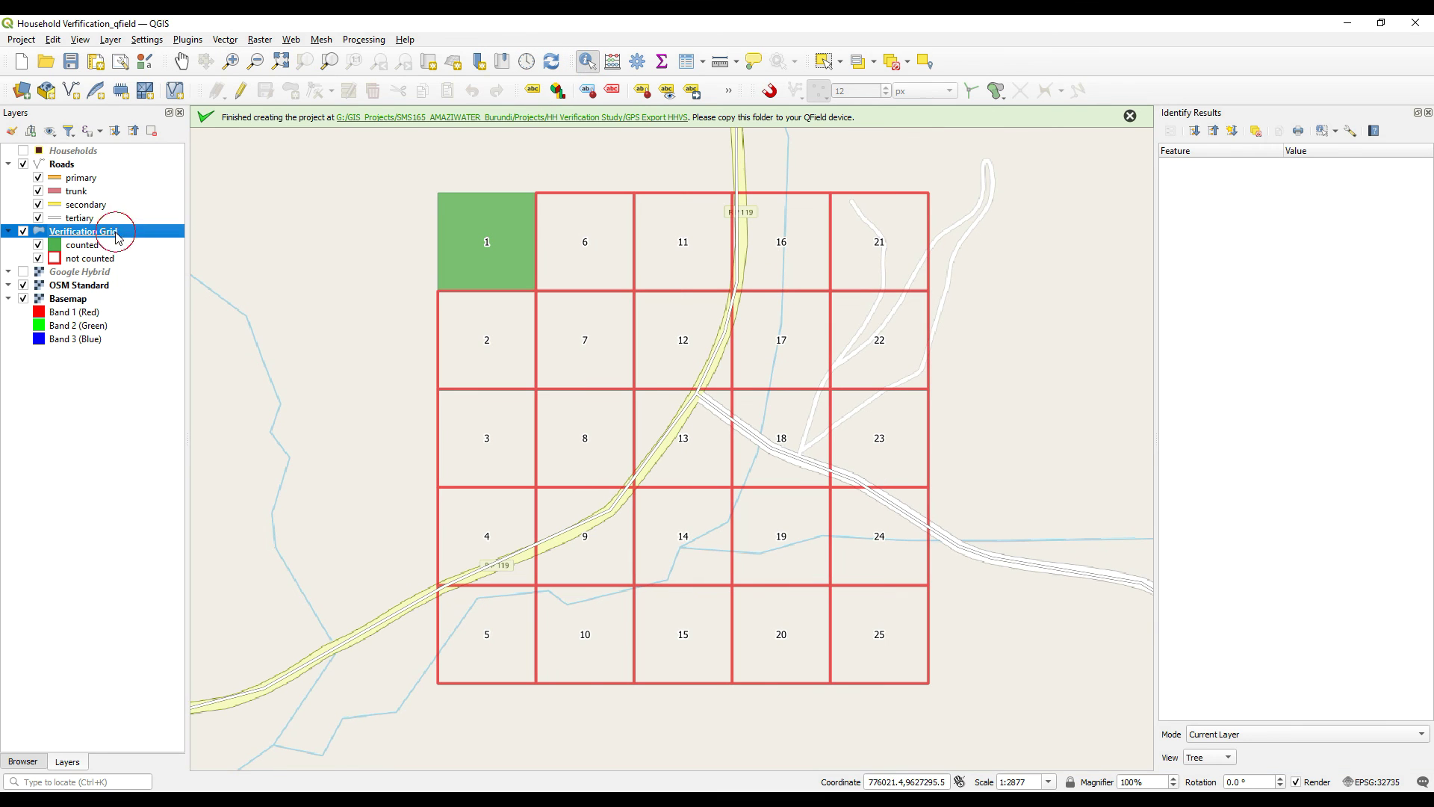
{"action": "left_click", "coordinate": [493, 265]}
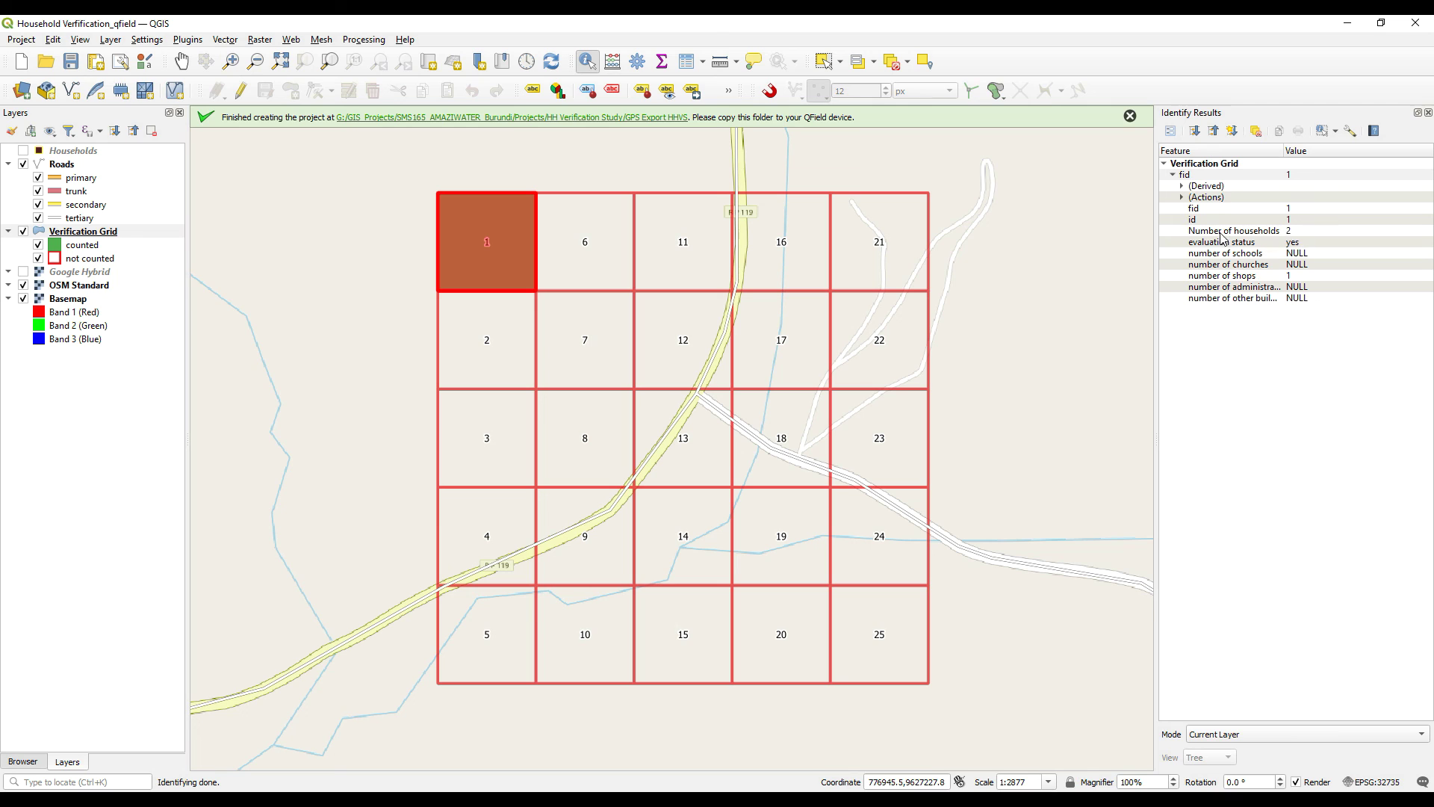
{"action": "left_click", "coordinate": [1194, 132]}
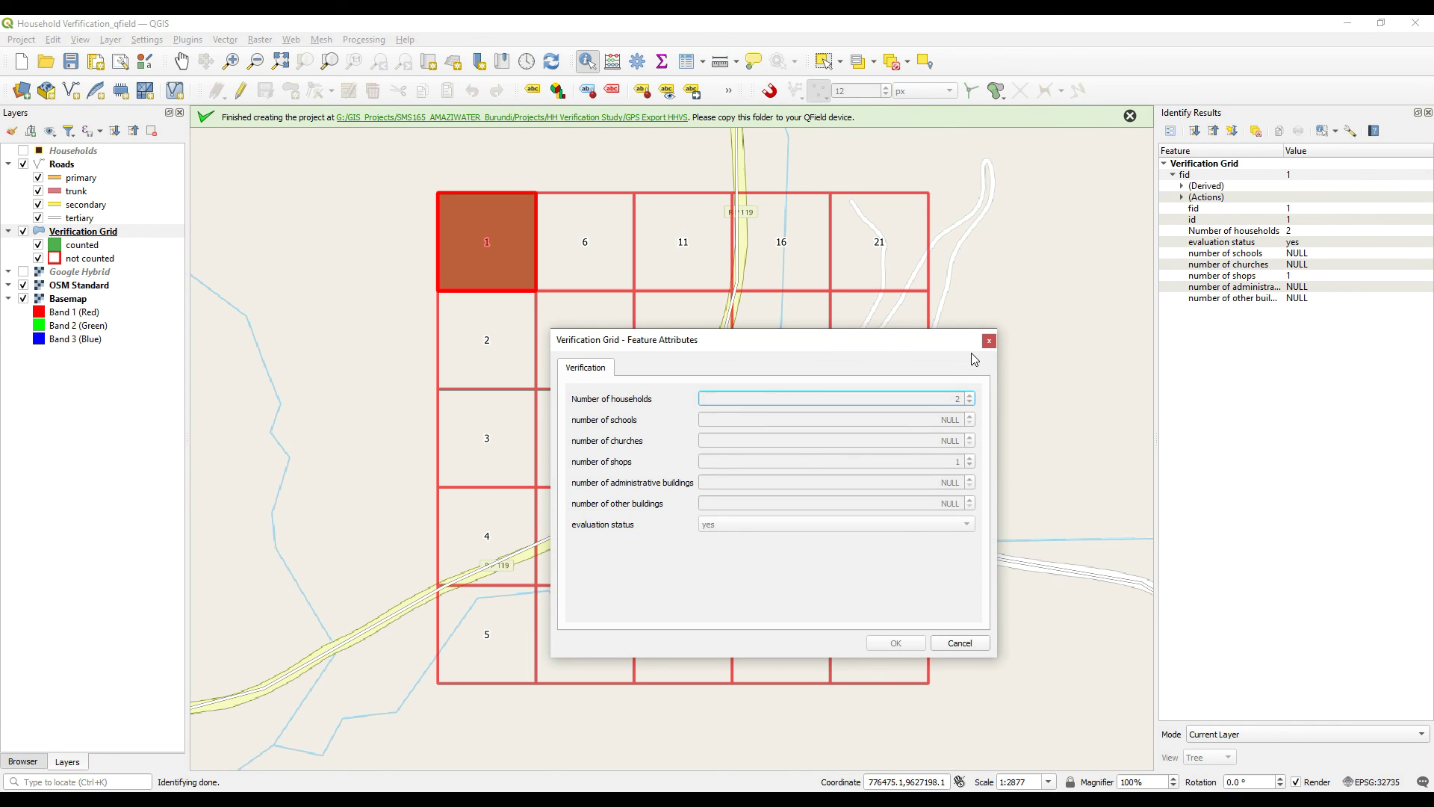
{"action": "left_click", "coordinate": [989, 342]}
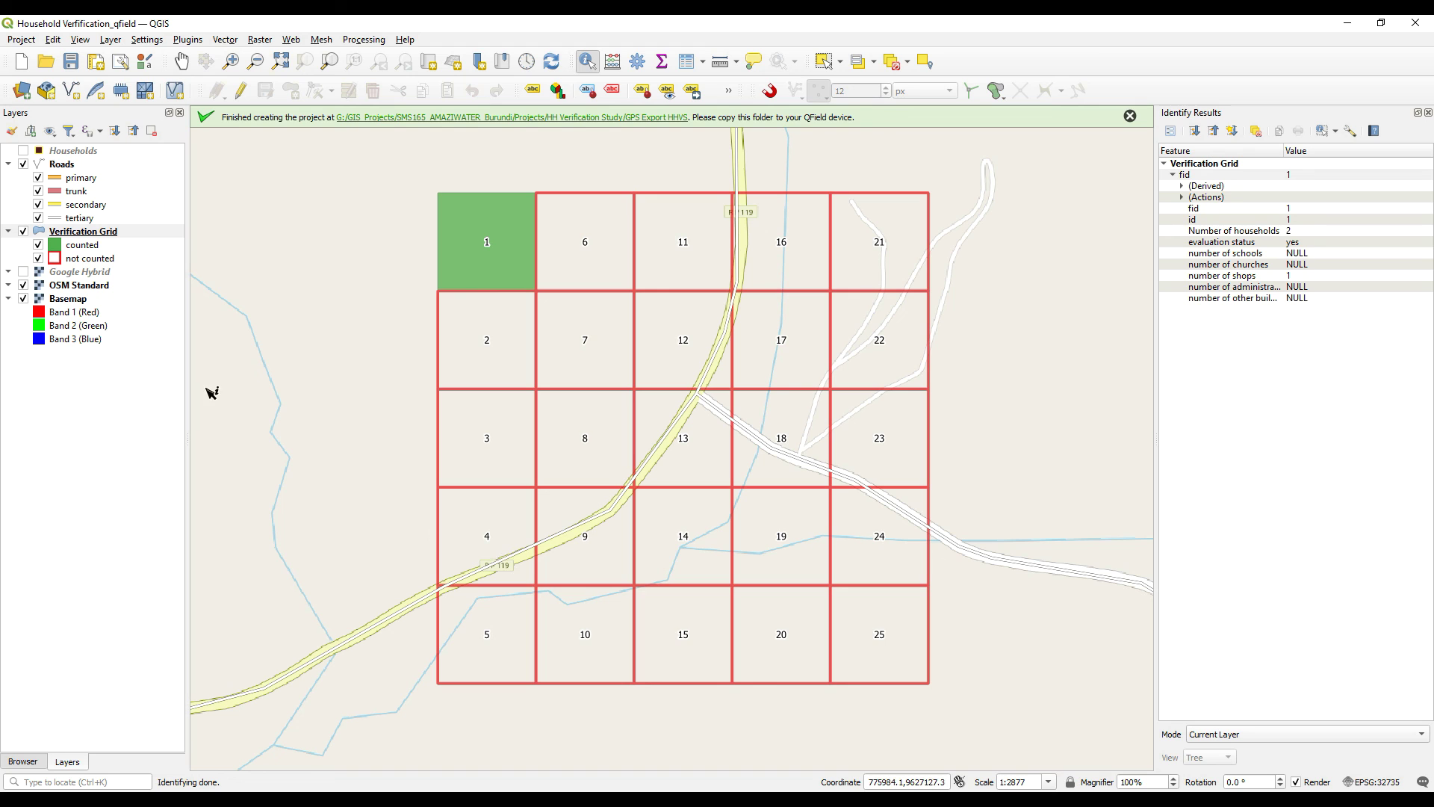
- Turn on the Households layer in the Layers panel
{"action": "left_click", "coordinate": [24, 151]}
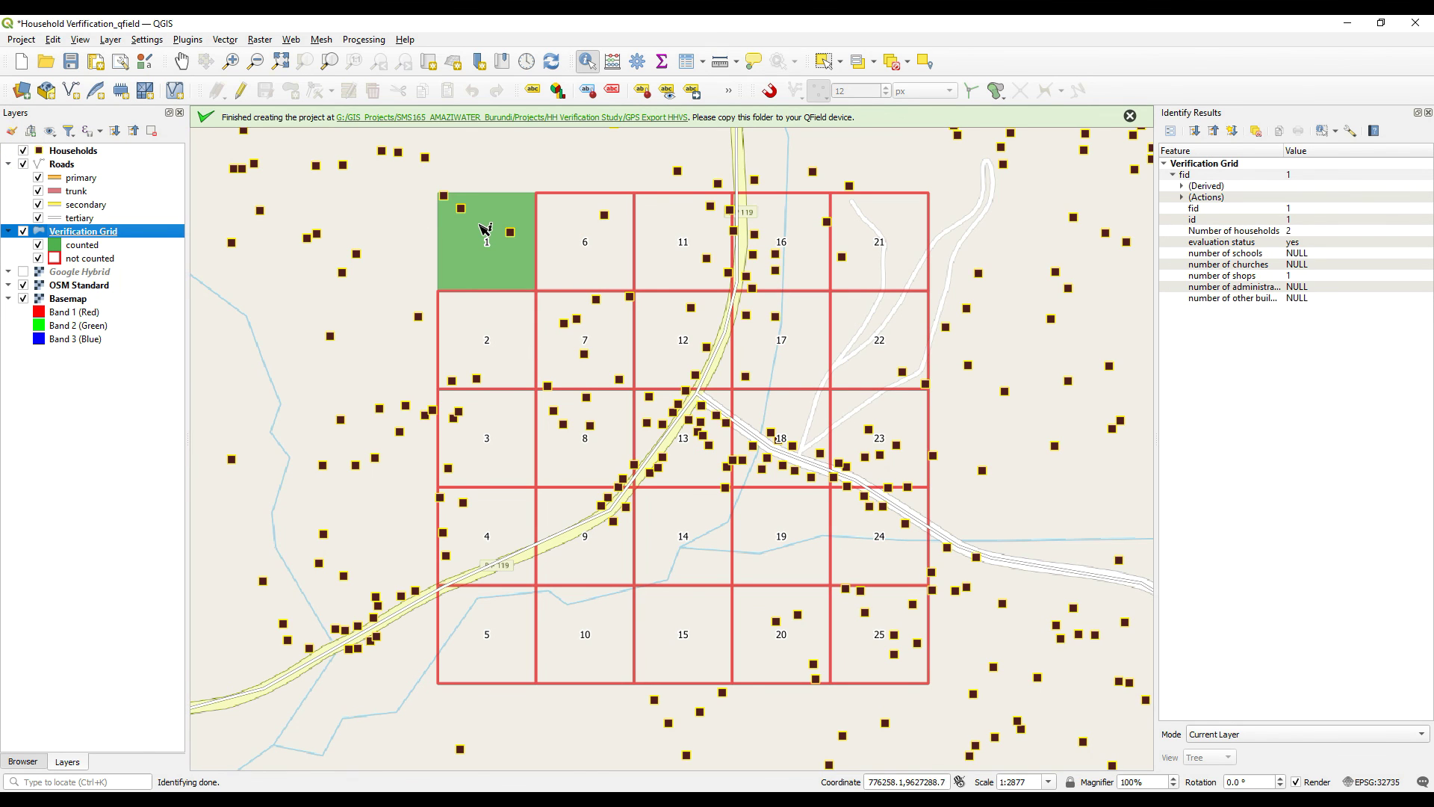